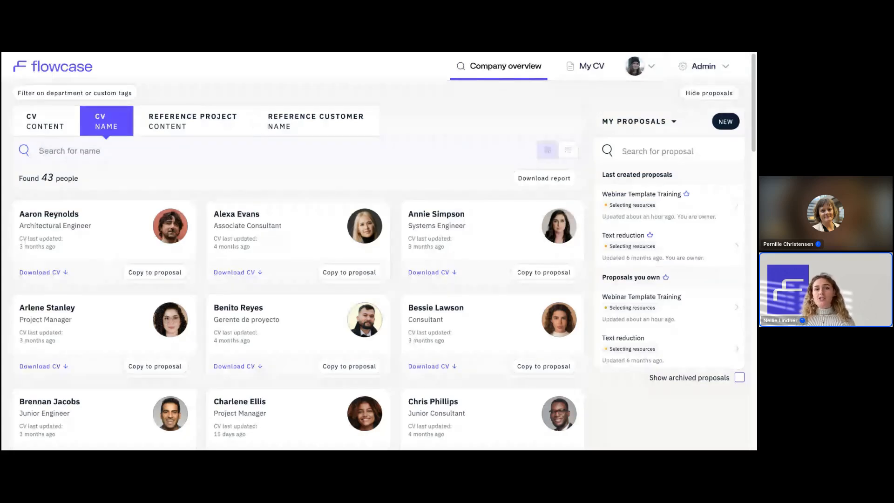
Step: Open the CV templates for export in the admin settings and show the additional actions for Branded Template - UK (WIP)
left_click(686, 70)
left_click(692, 110)
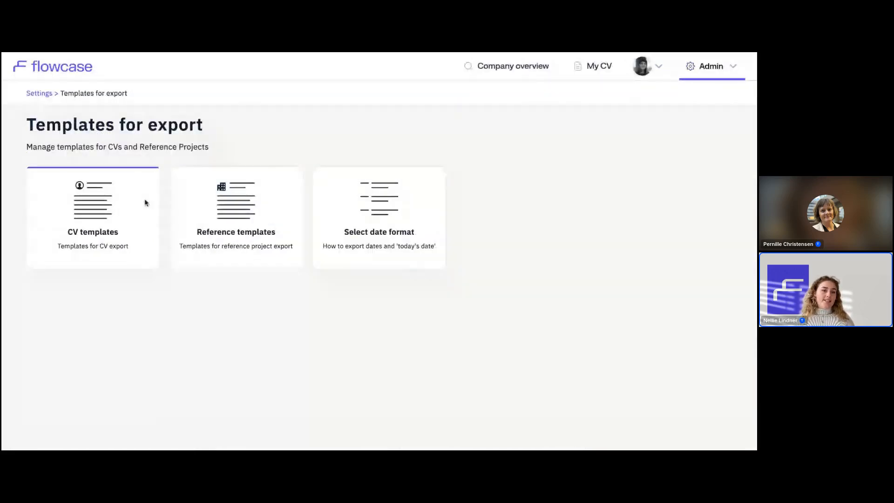
left_click(132, 203)
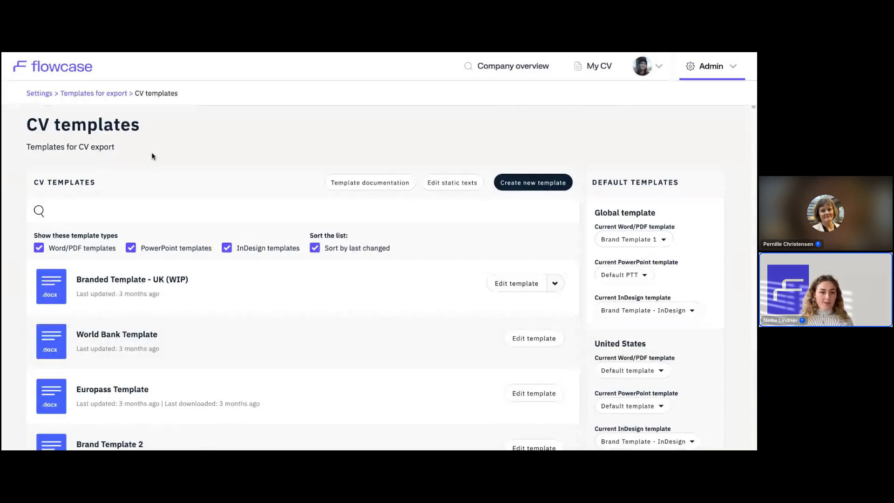
scroll(158, 224, "down", 1)
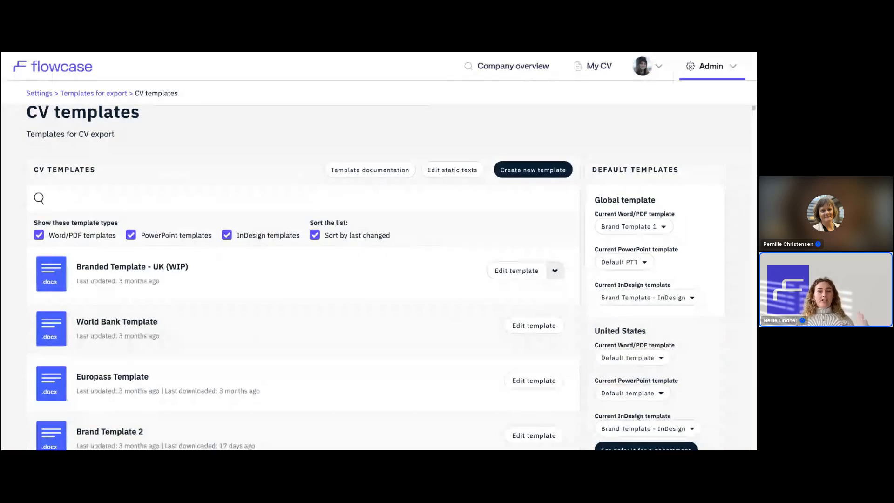
left_click(557, 274)
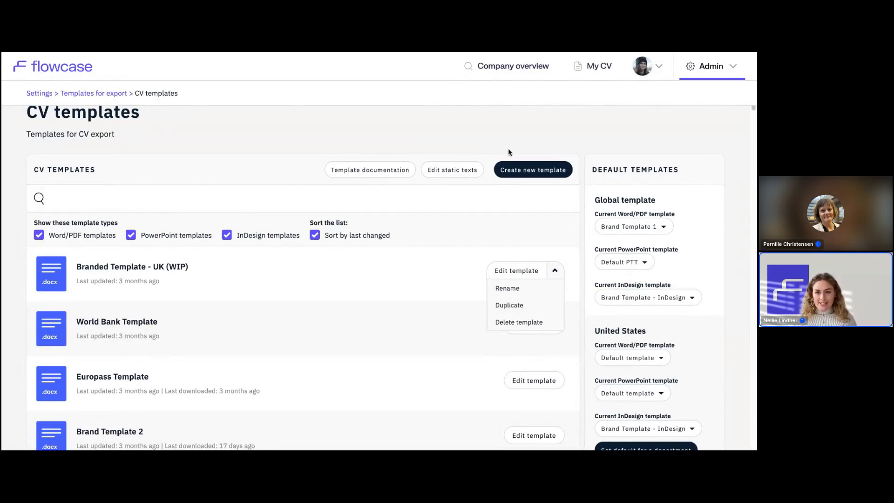
Step: Create a new CV template of the file type WORD (new) named "Webinar 2025"
left_click(517, 174)
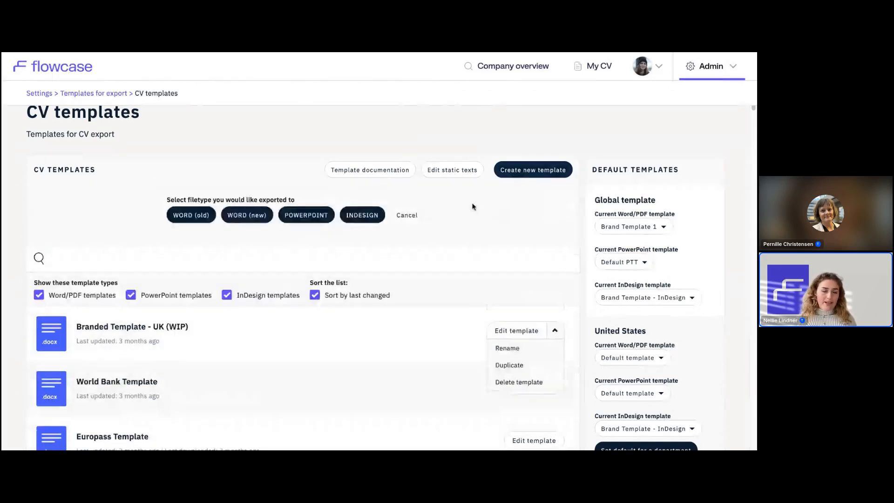
left_click(256, 215)
type("We")
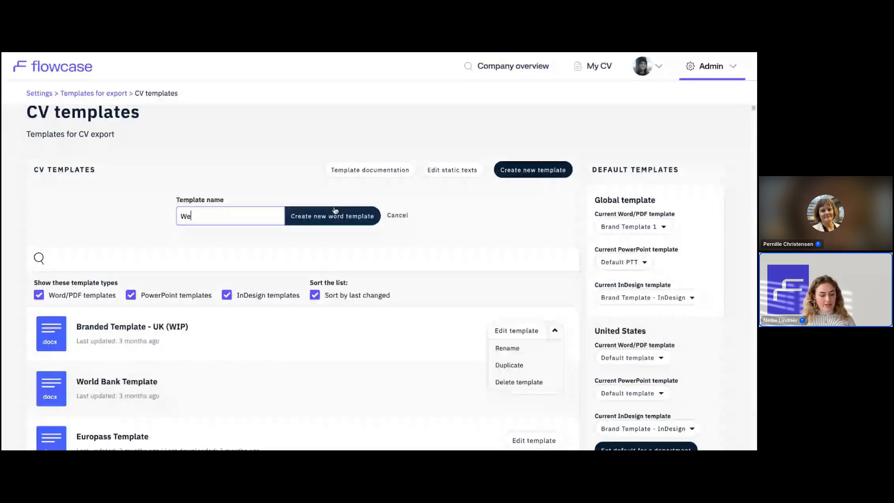
type("binar 2025")
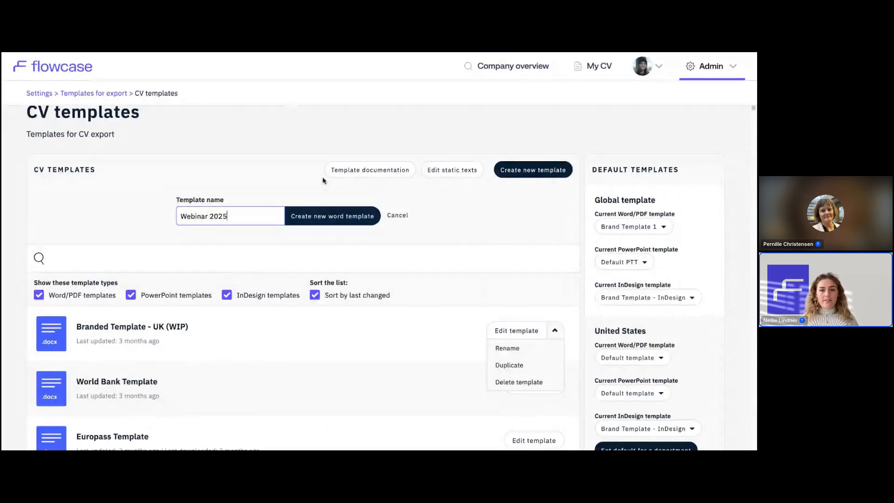
left_click(319, 214)
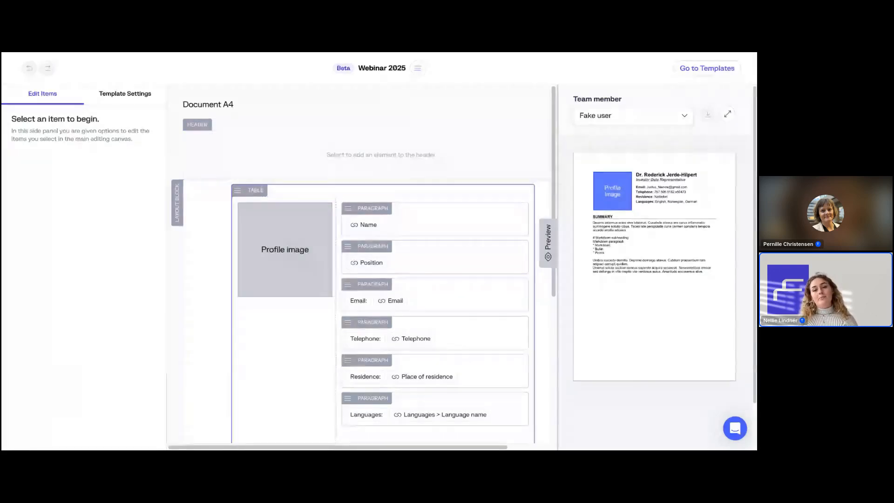
Step: Examine the template canvas from header to footer, including the settings of the header and the layout block
scroll(294, 351, "down", 1)
scroll(293, 351, "down", 2)
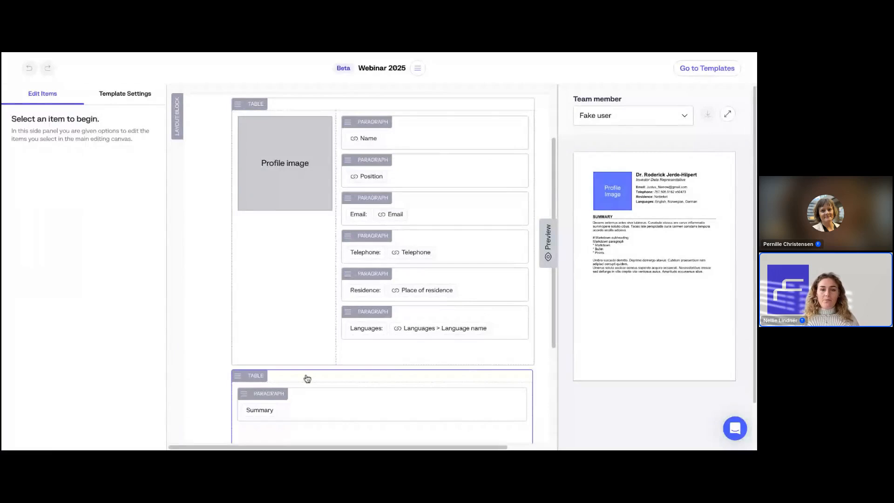
scroll(224, 207, "up", 2)
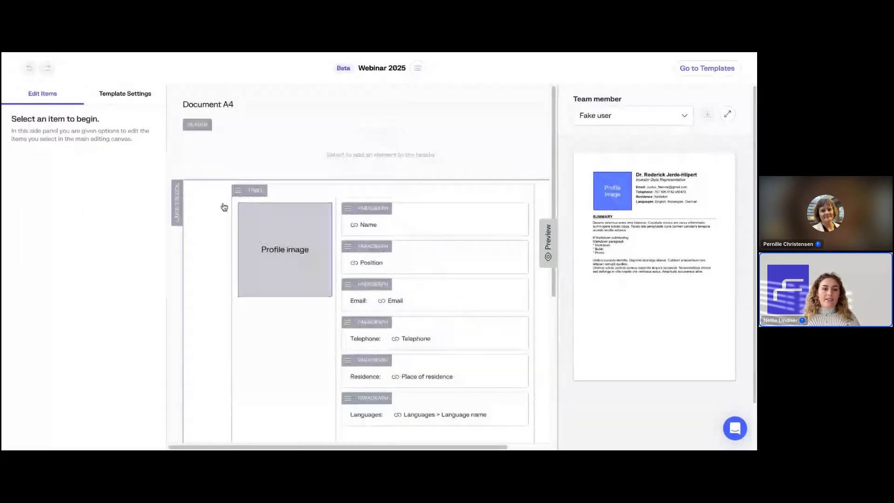
left_click(231, 166)
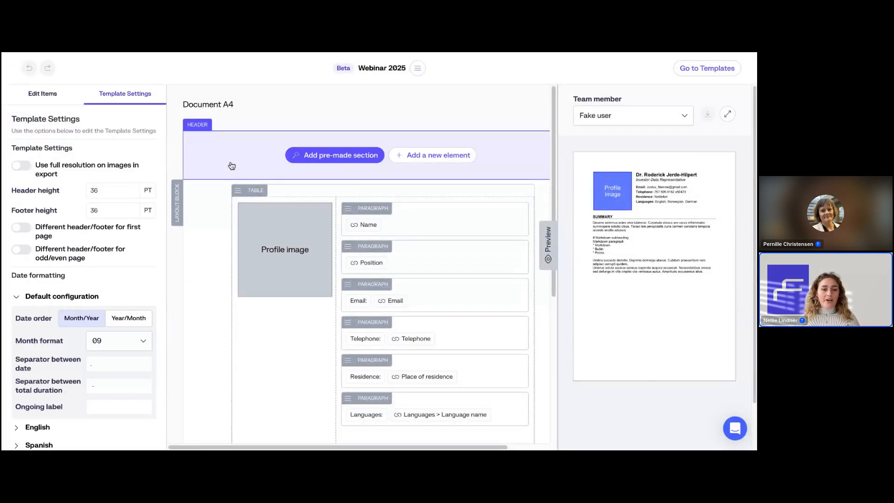
left_click(214, 218)
scroll(242, 296, "down", 1)
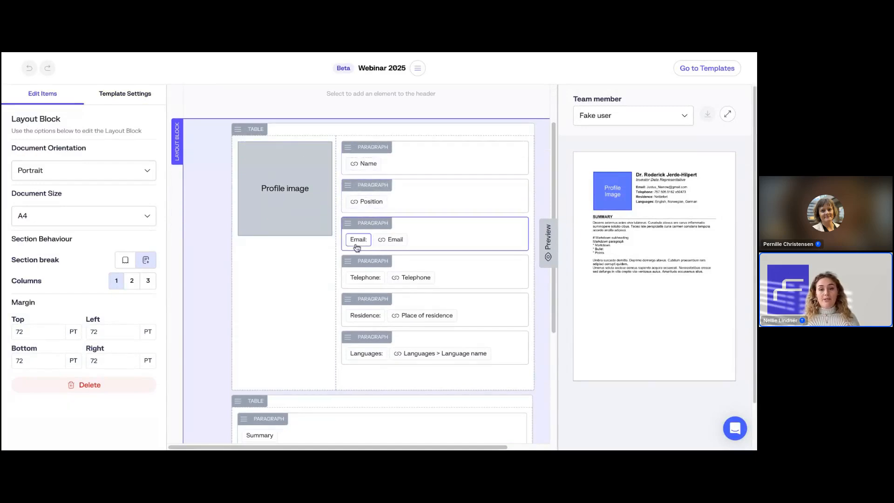
scroll(268, 339, "down", 1)
scroll(269, 339, "down", 1)
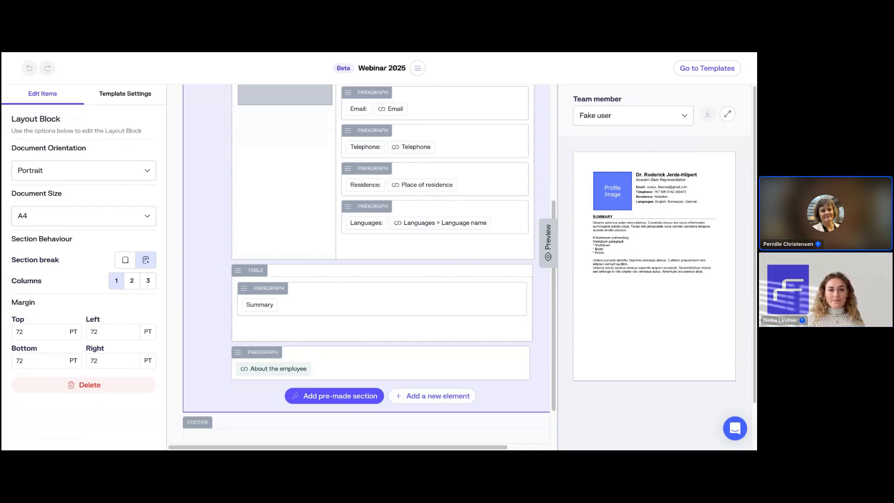
scroll(366, 261, "up", 4)
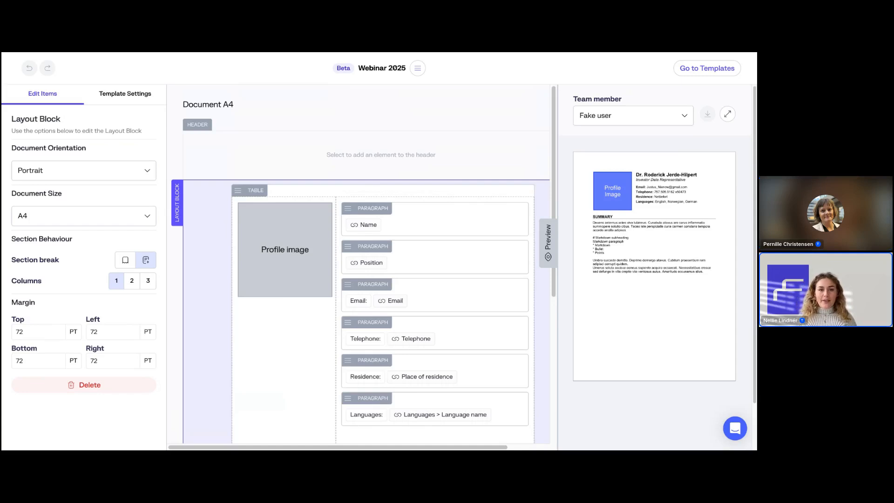
Step: Inspect the options for the header, the layout block, the profile image and the Name and Position paragraphs
left_click(372, 144)
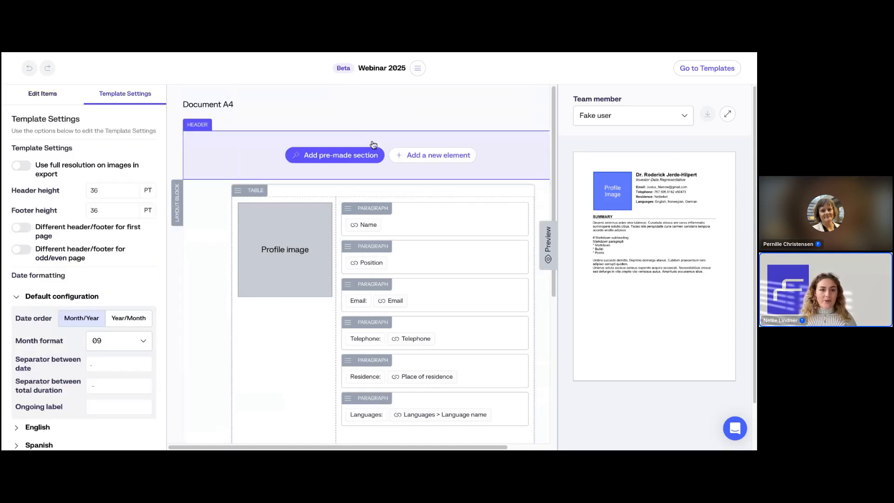
left_click(221, 230)
scroll(241, 295, "down", 3)
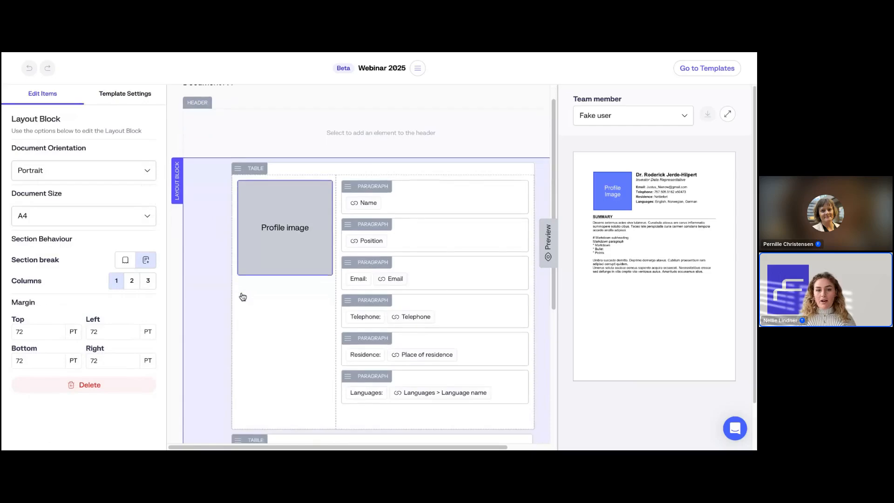
left_click(285, 186)
left_click(395, 147)
left_click(407, 193)
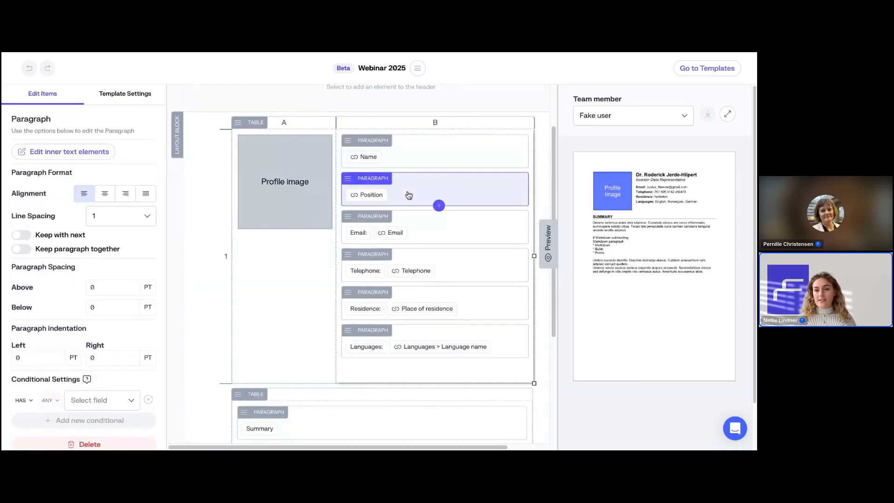
Step: Inspect the options for the footer, the About the employee paragraph, and the Summary paragraph with its text value
left_click_drag(548, 244, 573, 243)
scroll(381, 321, "down", 5)
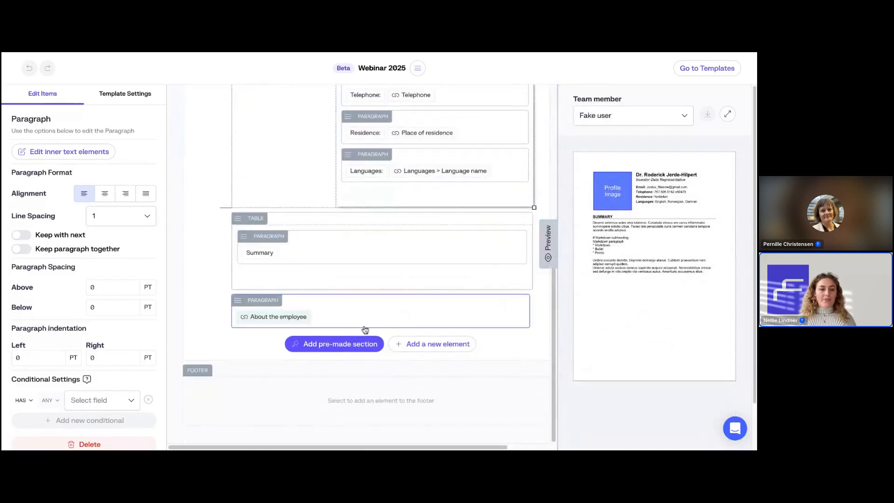
left_click(268, 394)
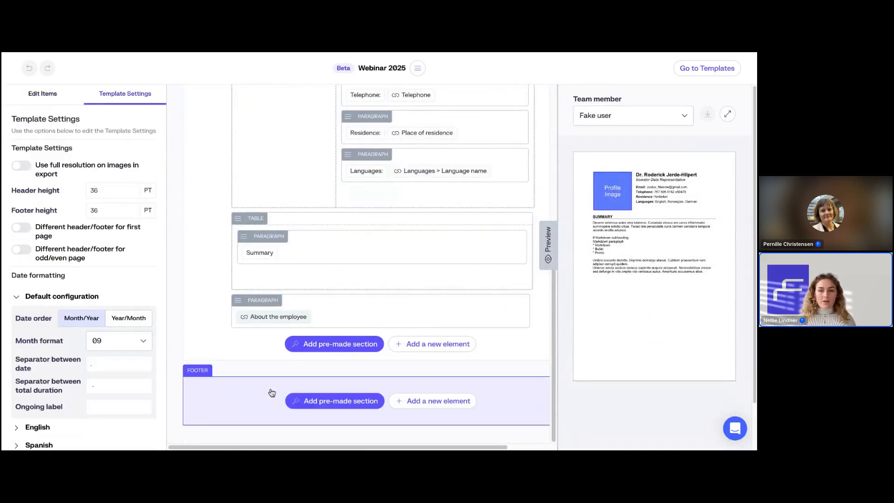
left_click(352, 318)
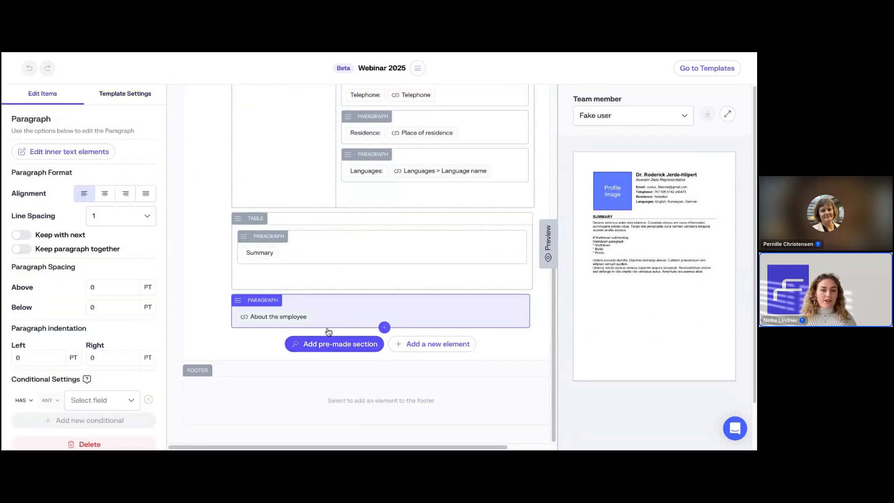
left_click(295, 316)
left_click(316, 260)
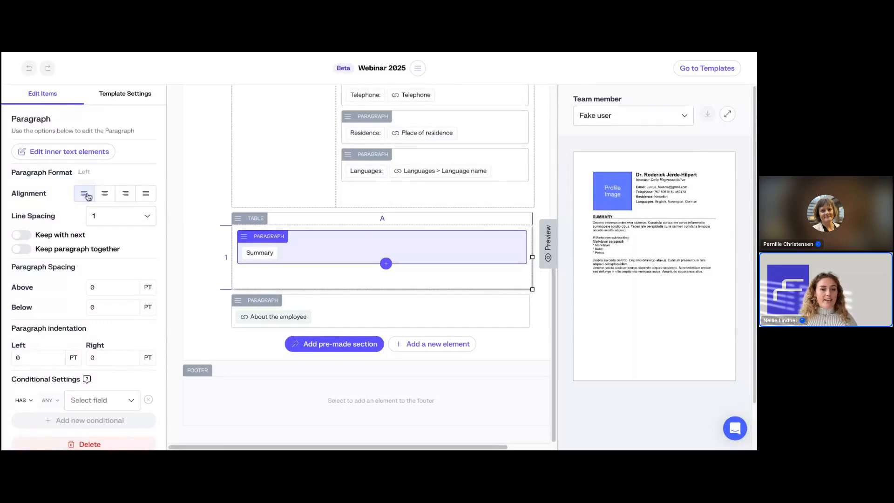
left_click(261, 257)
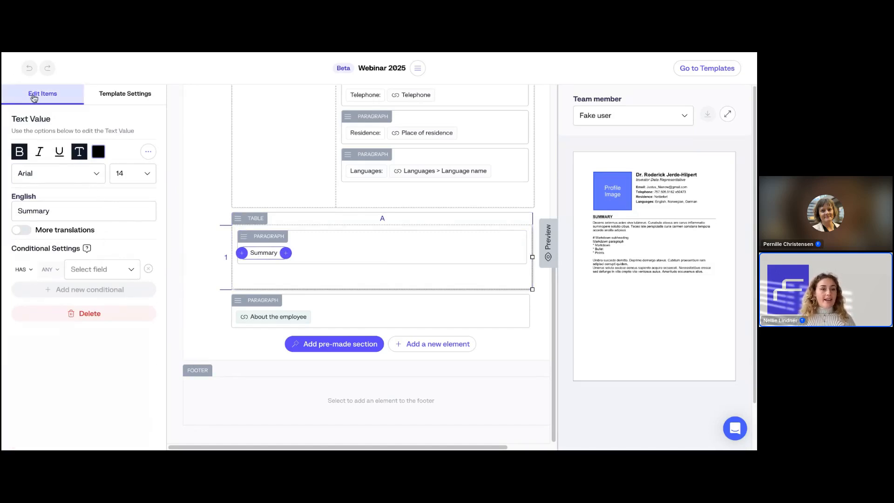
Step: Review the template-wide settings for image resolution, header and footer, and date formatting
left_click(107, 95)
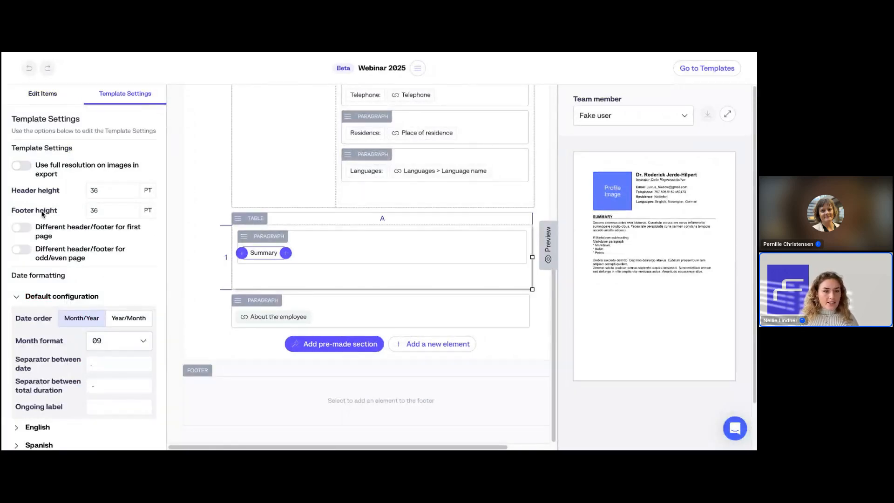
scroll(42, 213, "down", 1)
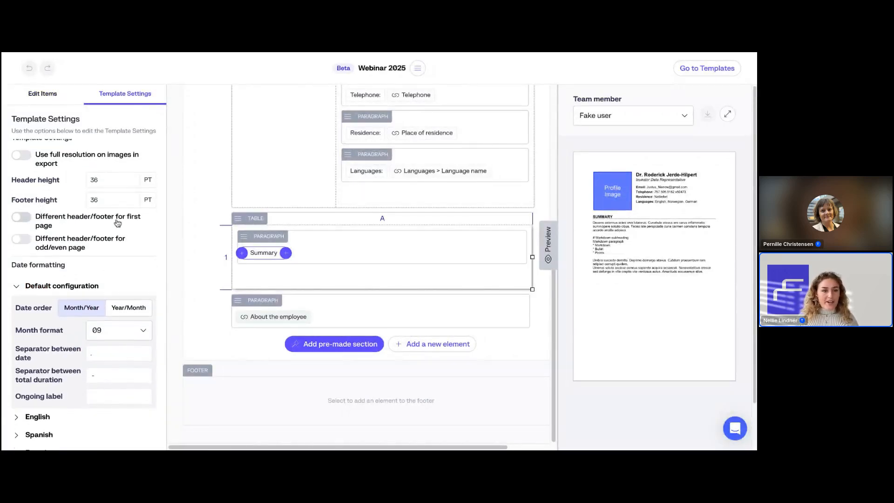
scroll(120, 233, "down", 2)
scroll(128, 149, "up", 1)
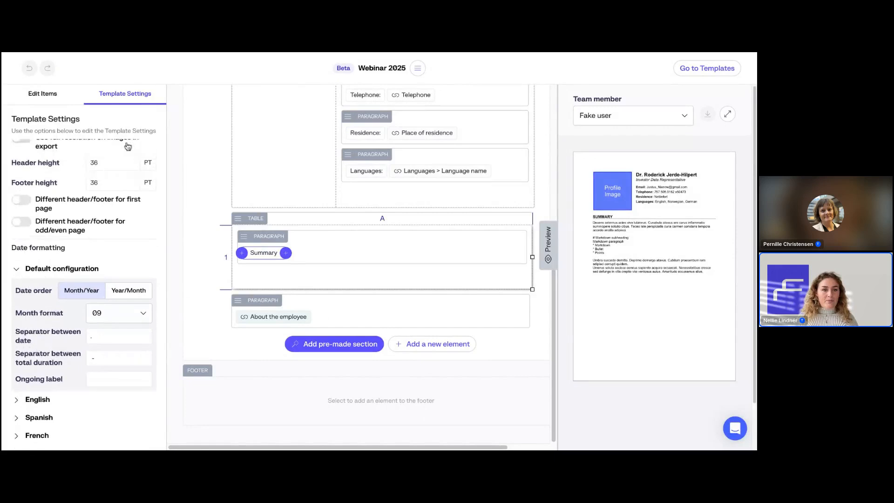
scroll(65, 371, "down", 1)
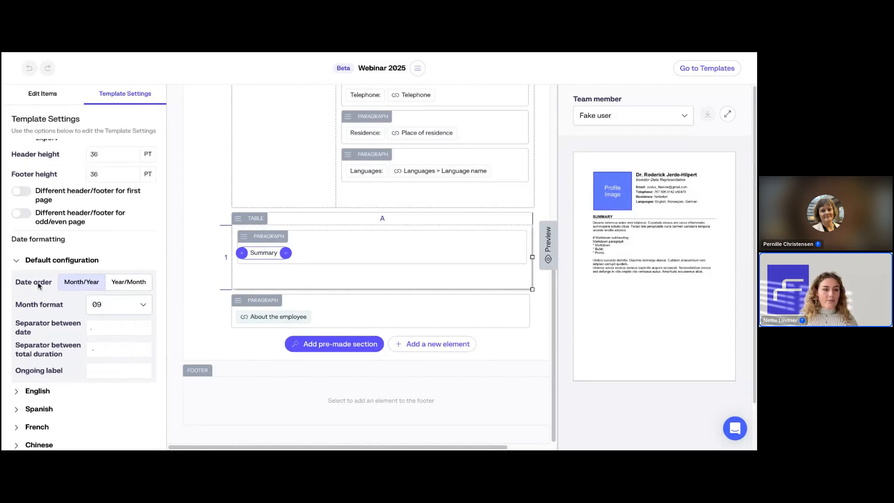
scroll(18, 219, "up", 3)
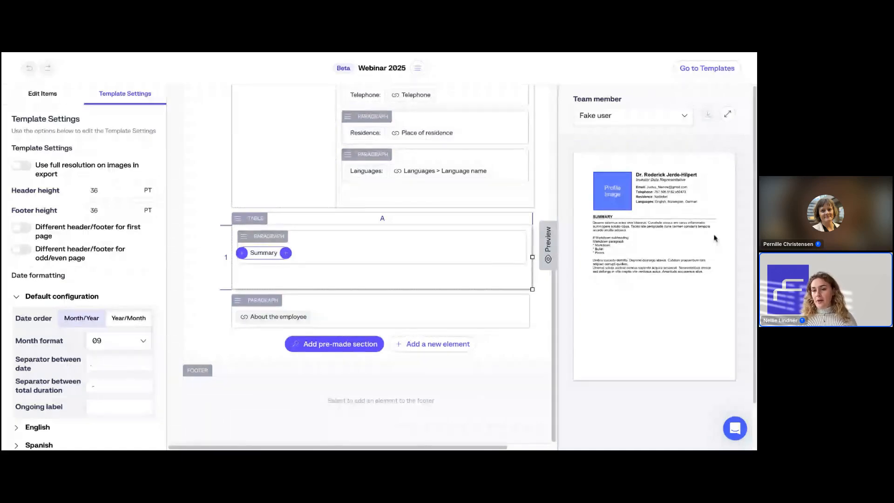
Step: Enlarge the CV preview and show it with the data of a real team member instead of the fake user
left_click_drag(548, 243, 541, 242)
left_click(541, 243)
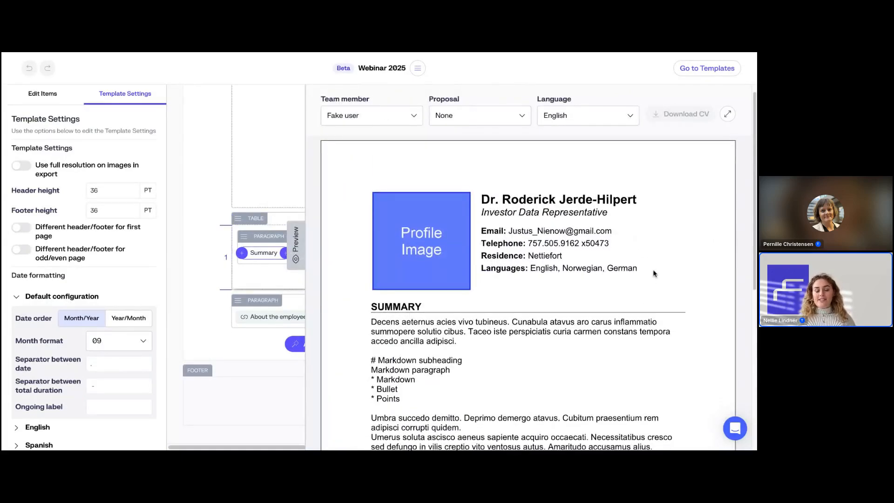
scroll(654, 272, "down", 1)
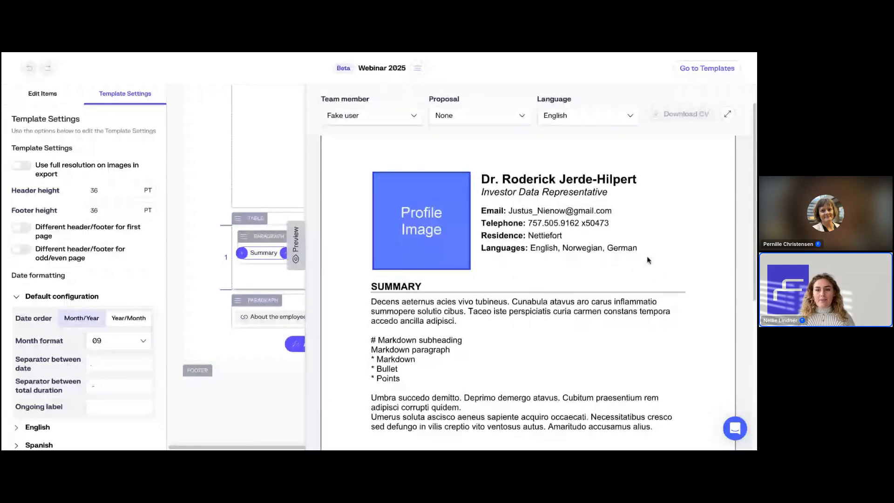
left_click(417, 115)
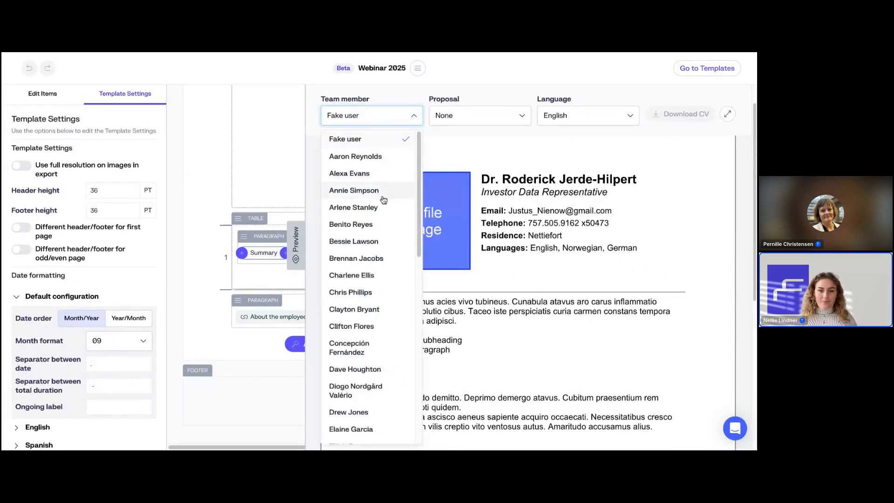
left_click(370, 248)
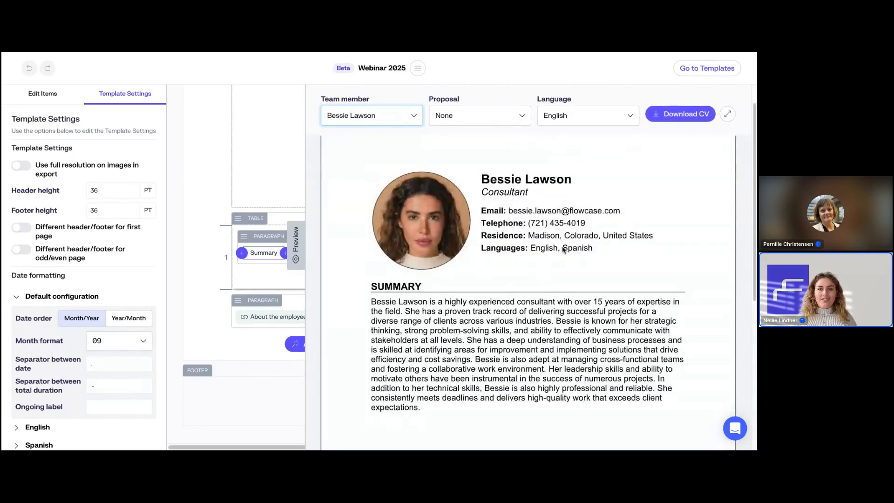
Step: Preview the CV against the Webinar Template Training proposal and compare it with the data of two different team members
left_click(522, 120)
left_click(511, 160)
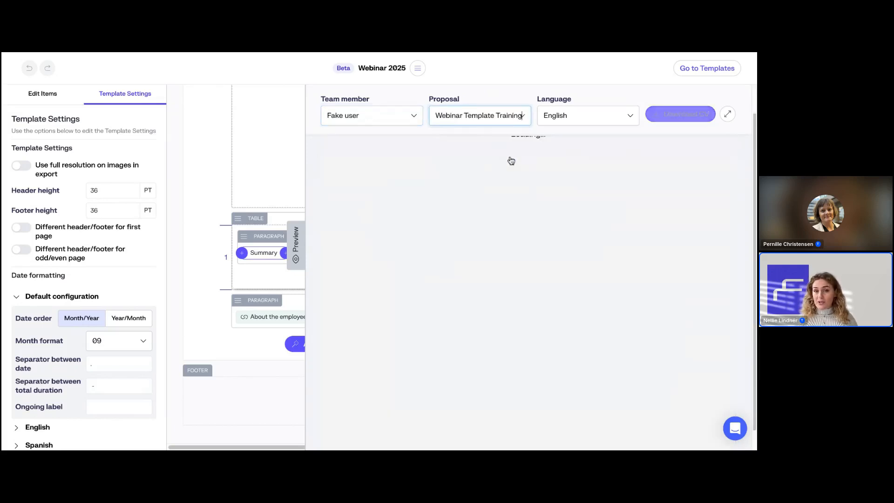
left_click(421, 119)
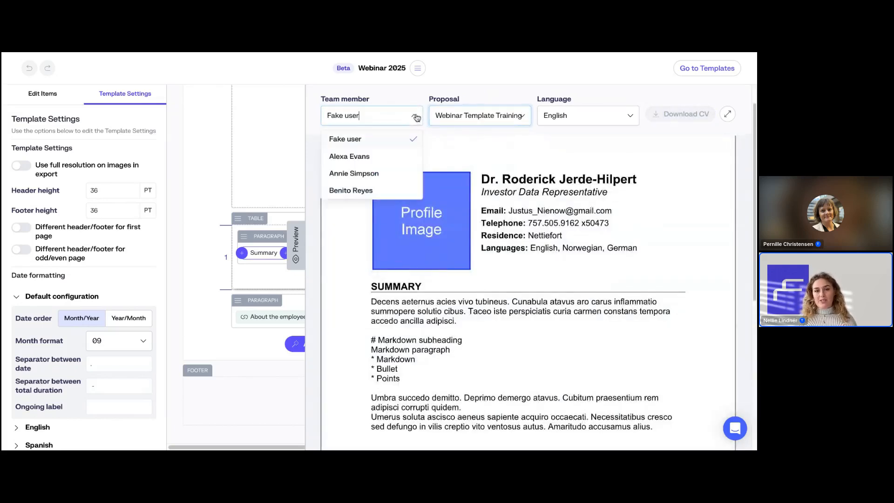
left_click(391, 159)
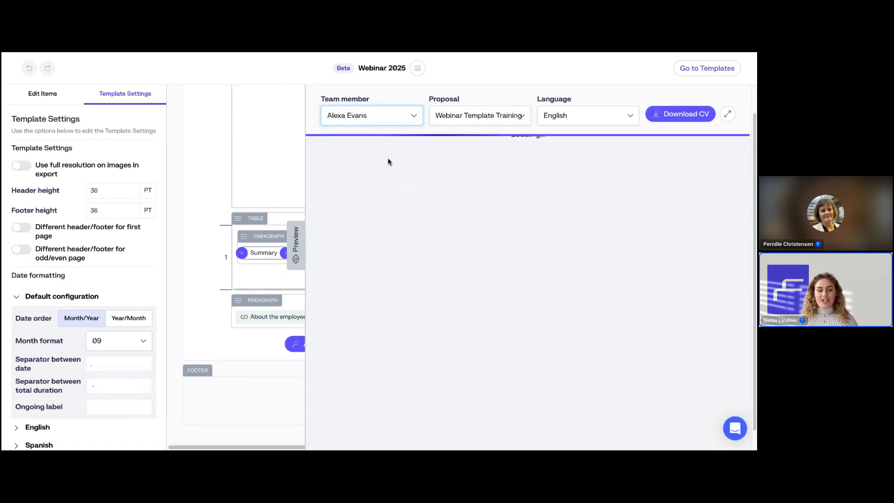
left_click(412, 118)
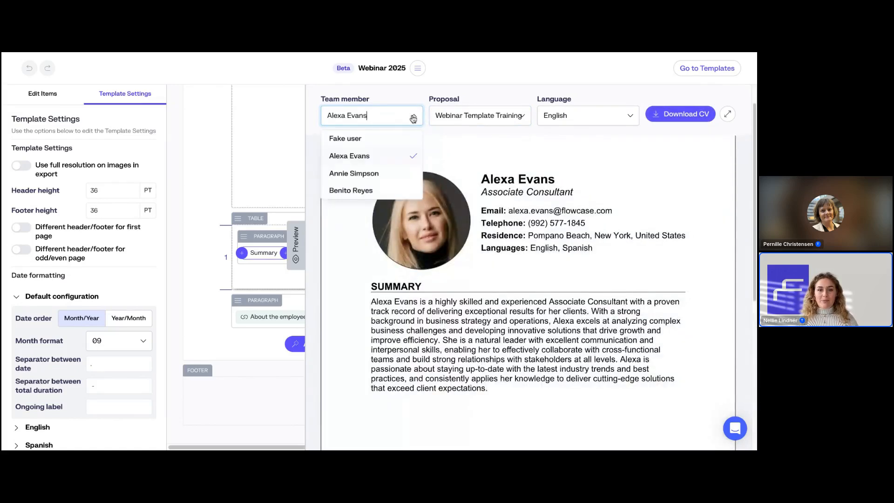
left_click(396, 174)
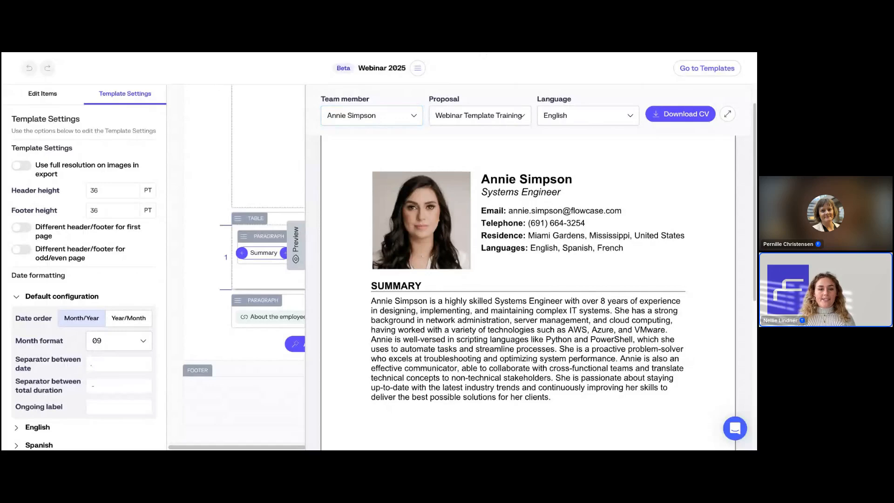
left_click(371, 115)
Step: Make the preview narrower and delete both existing tables and the About the employee paragraph from the layout block
left_click_drag(305, 254, 476, 244)
scroll(281, 318, "up", 1)
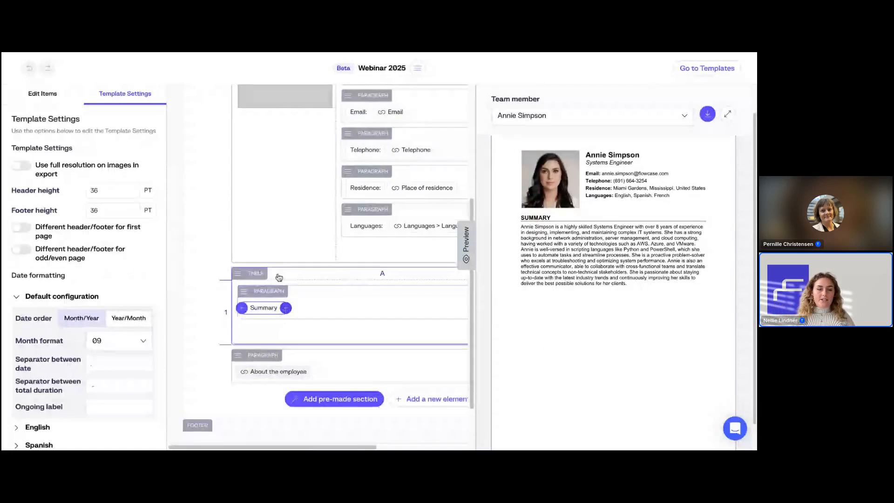
scroll(280, 289, "up", 4)
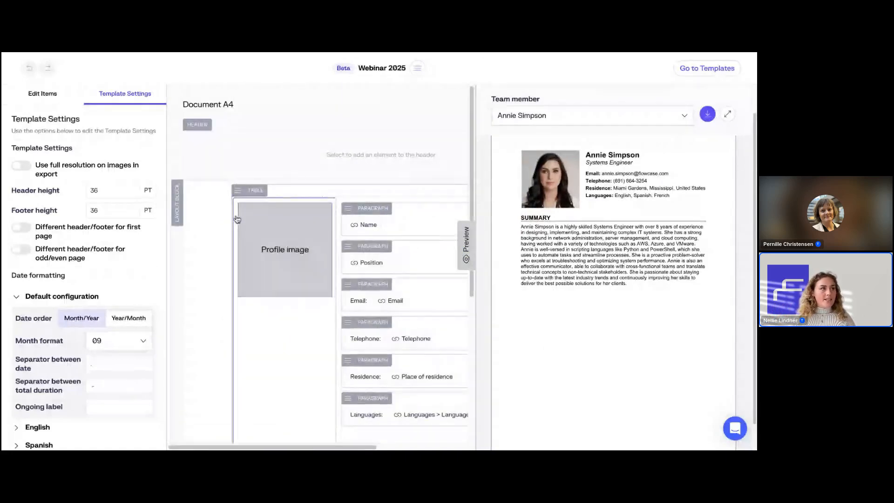
left_click(280, 196)
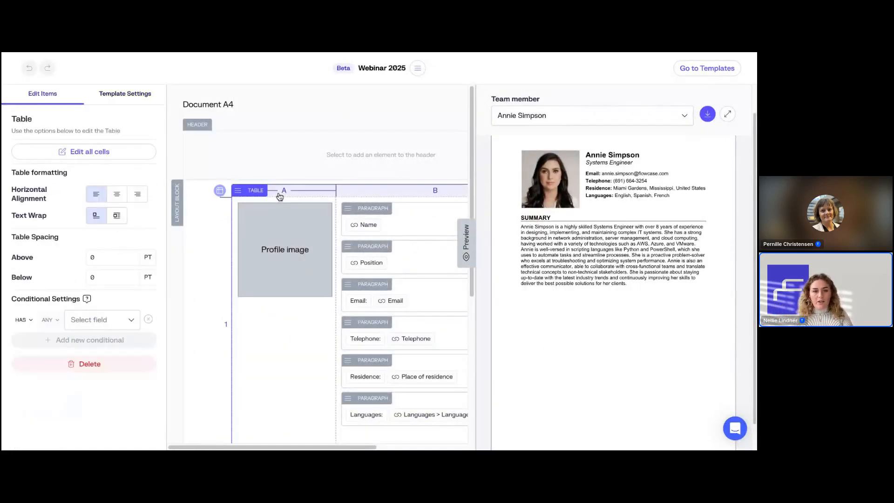
key("Delete")
left_click(279, 194)
key("Delete")
left_click(280, 194)
key("Delete")
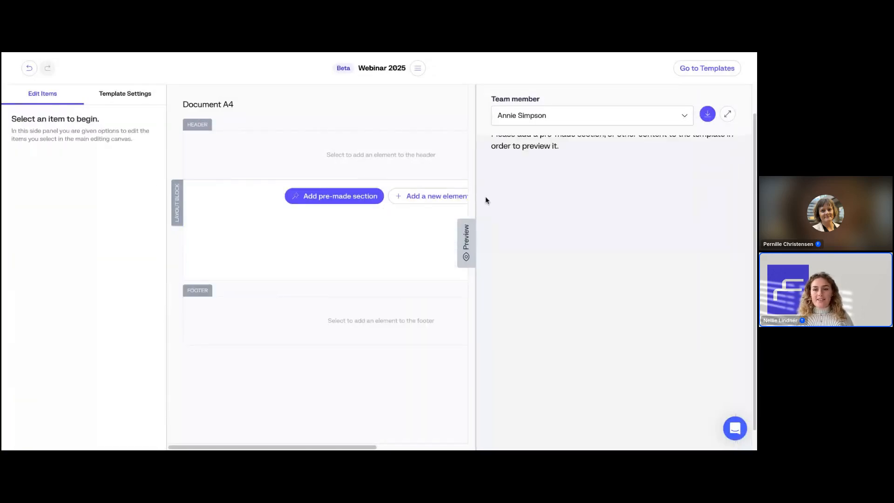
Step: Add a new table with one row and two columns to the empty layout block
left_click_drag(475, 215, 592, 211)
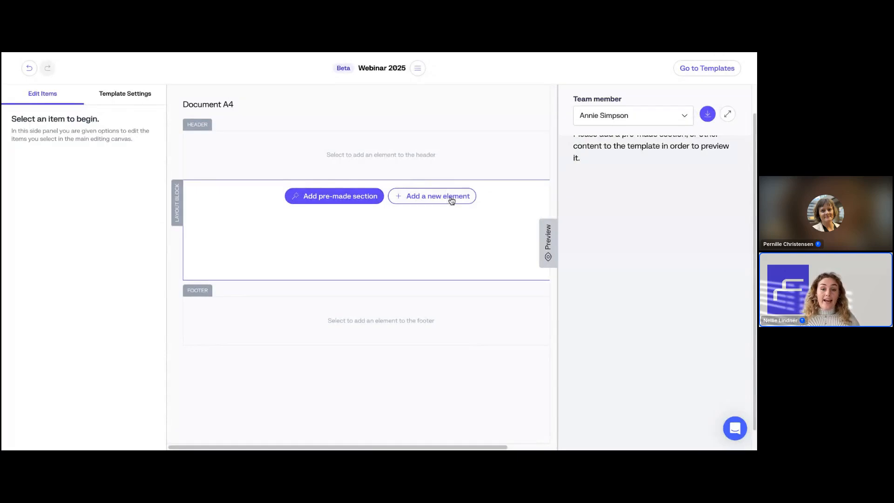
left_click(451, 200)
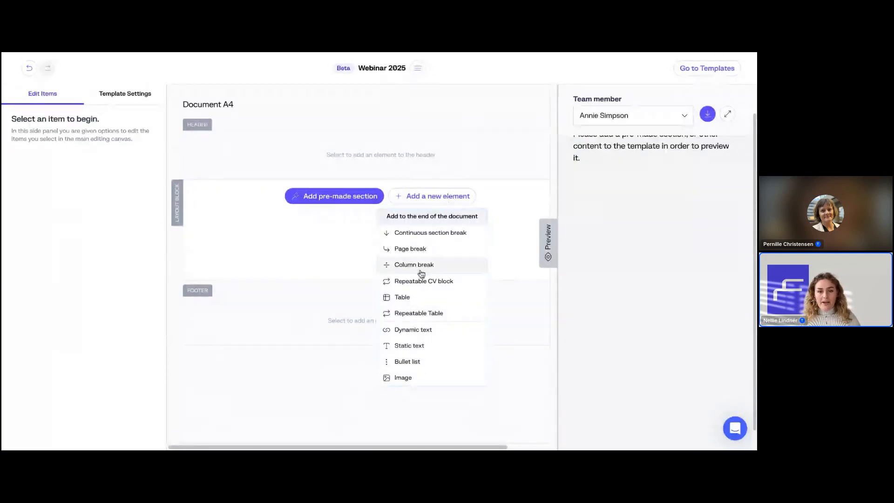
left_click(420, 297)
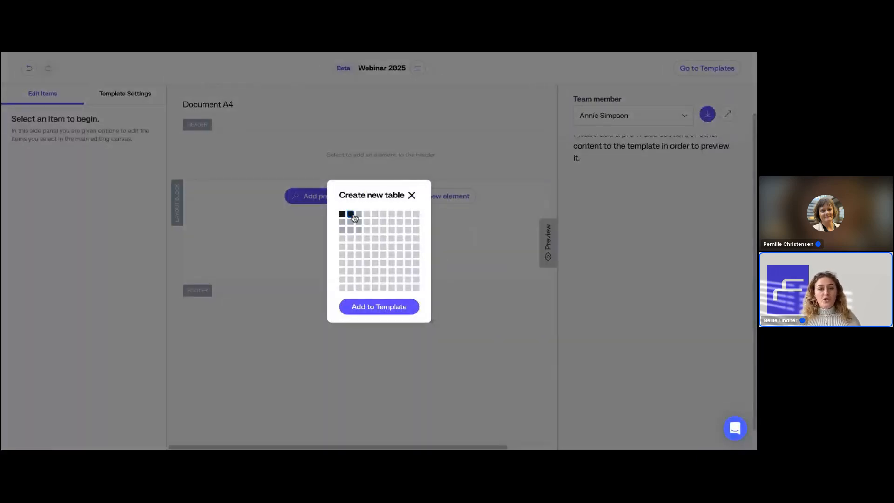
left_click(352, 215)
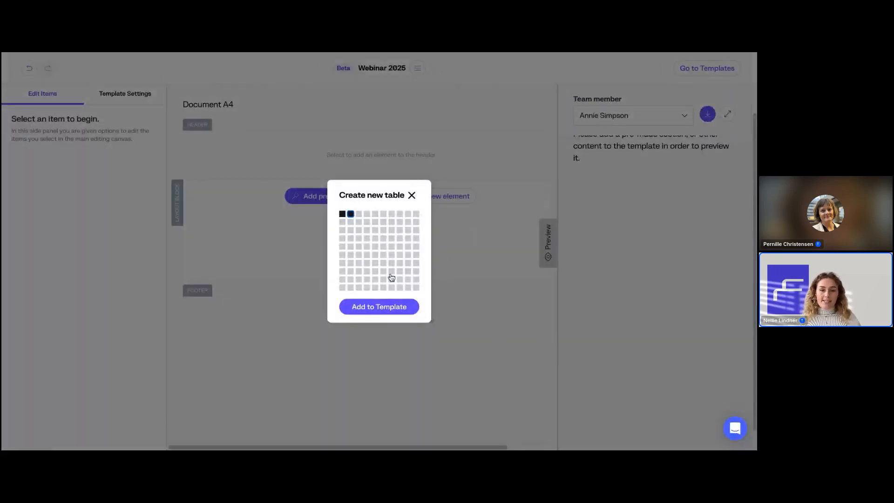
left_click(388, 306)
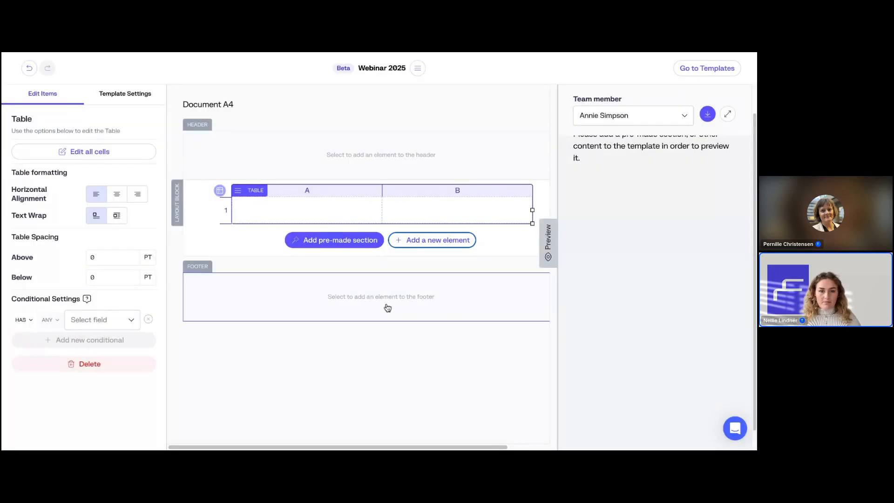
Step: Insert the dynamic Profile image into cell A1 of the table and adjust the width of the preview
left_click(340, 206)
left_click(307, 220)
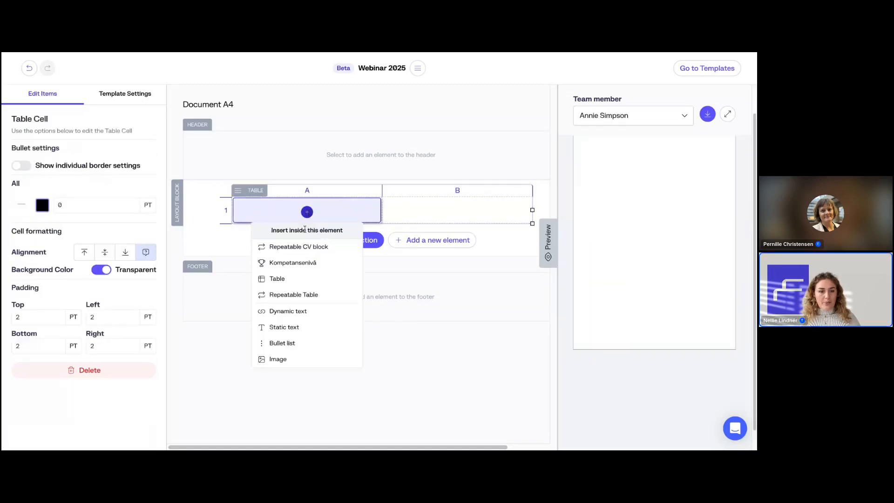
left_click(278, 365)
left_click(358, 231)
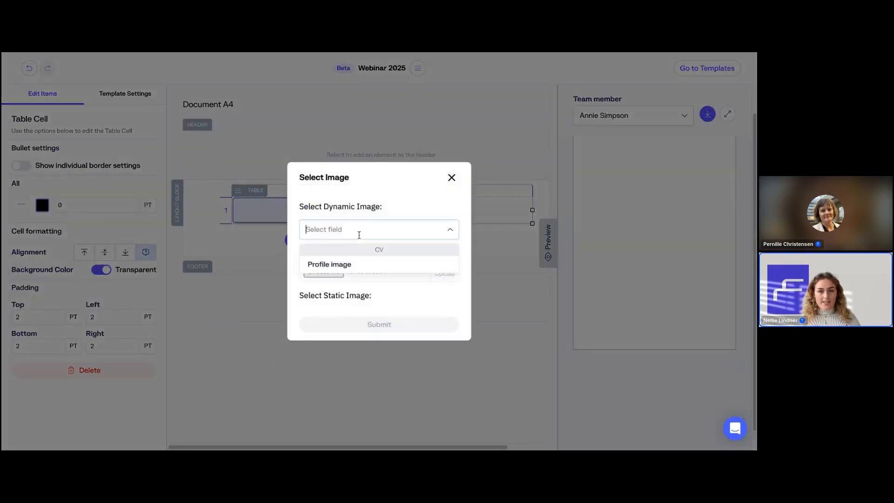
left_click(358, 263)
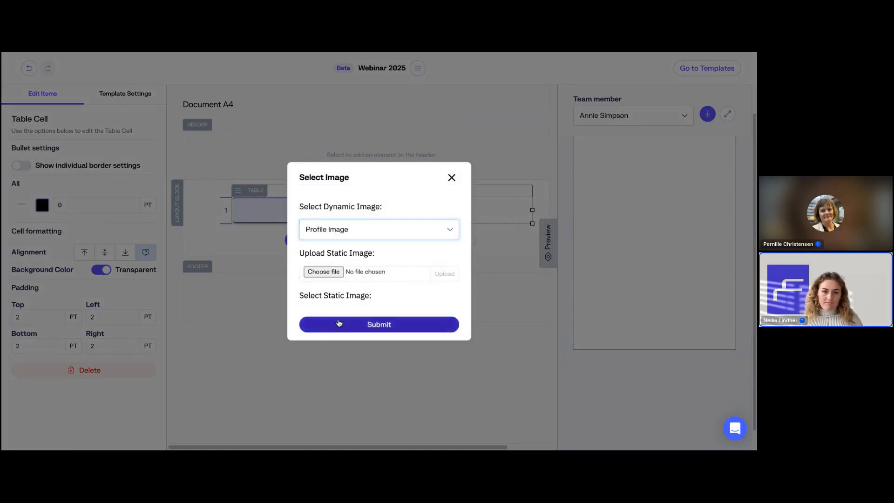
left_click(339, 323)
left_click(548, 242)
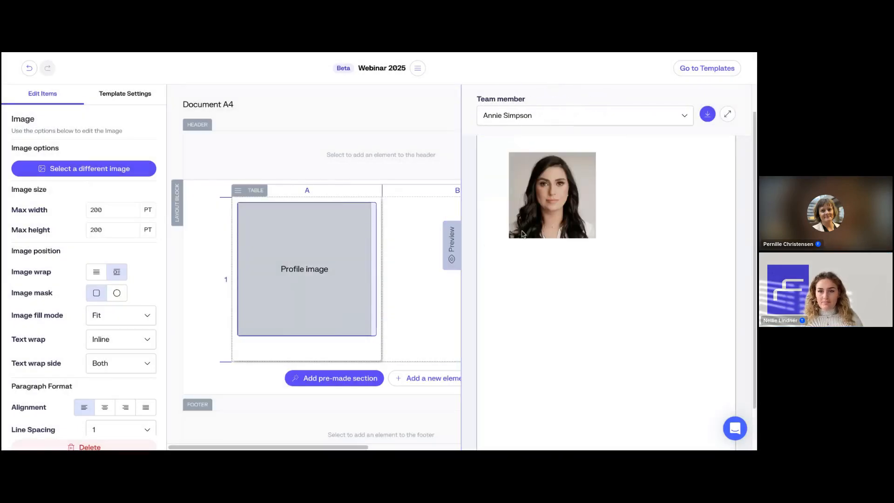
left_click_drag(440, 246, 504, 245)
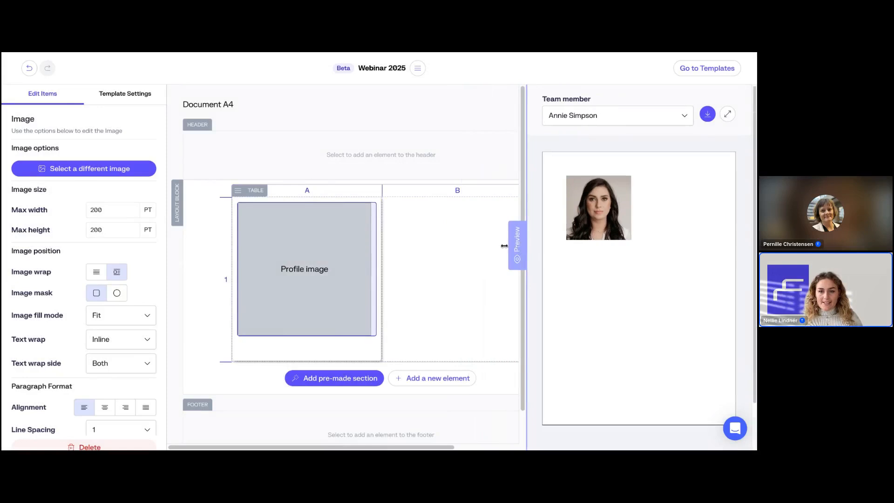
Step: Insert a dynamic text with the CV field Name into column B, and make column A narrower
left_click(447, 247)
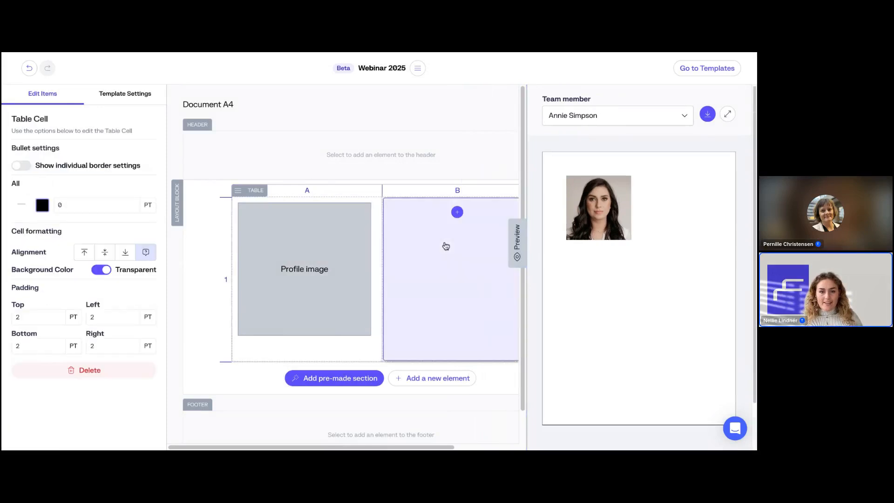
left_click(457, 213)
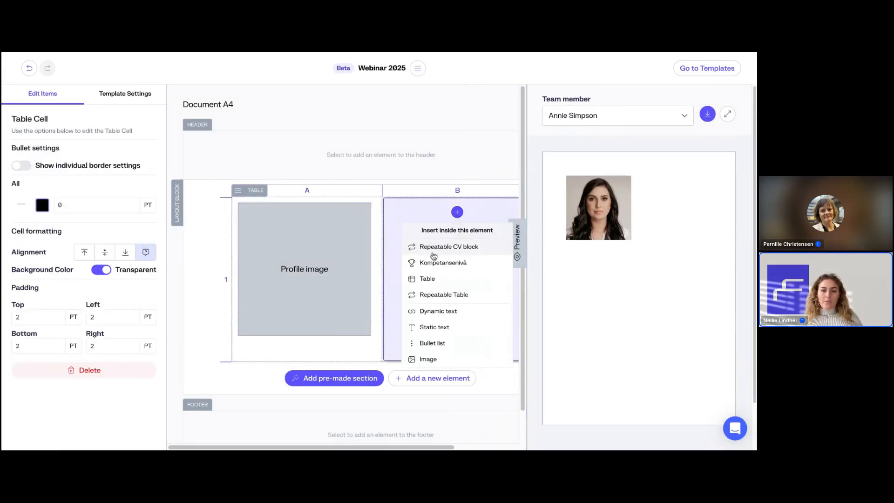
left_click(419, 309)
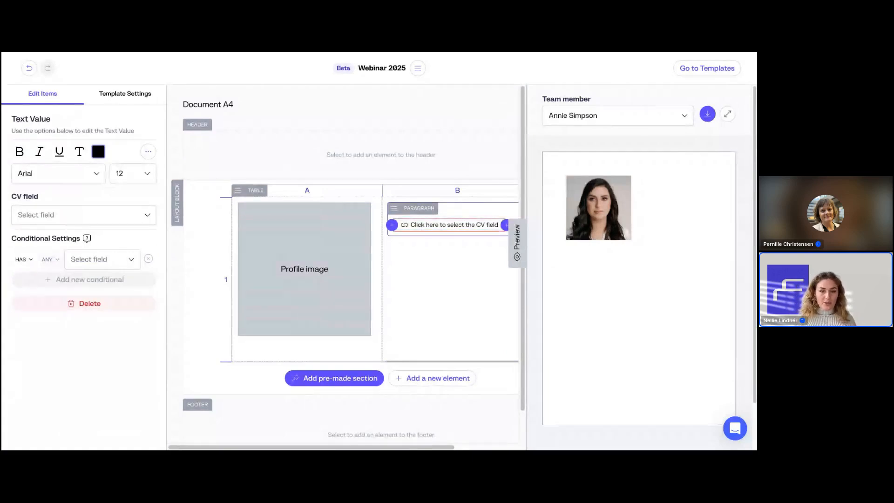
left_click(112, 209)
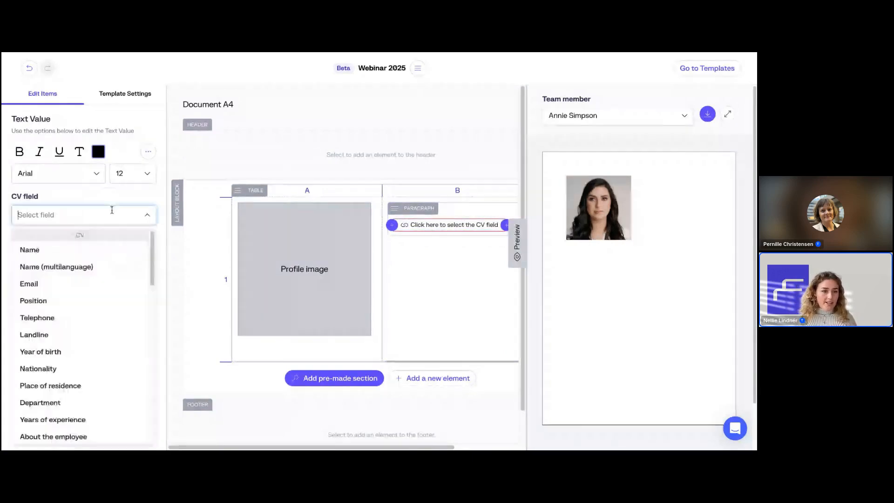
left_click(93, 250)
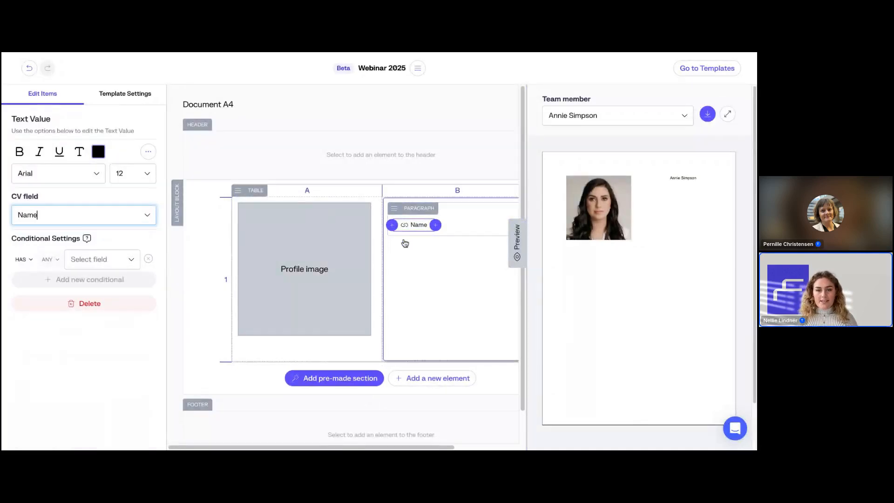
left_click_drag(384, 258, 352, 259)
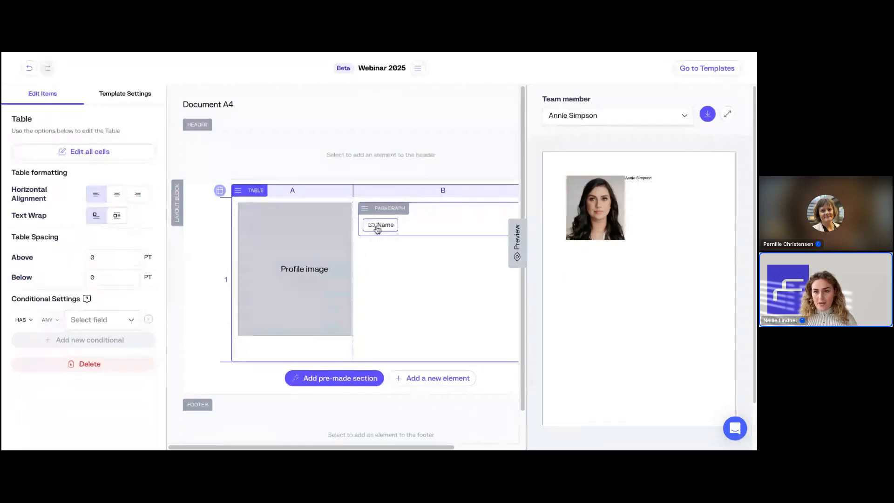
Step: Set the profile image's maximum width and height to 150 pt and give it a circular mask
left_click(332, 260)
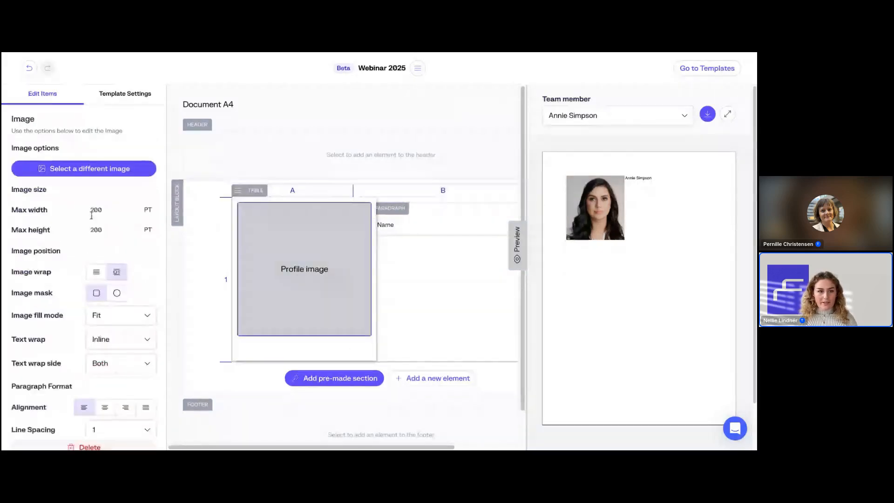
double_click(113, 212)
type("150")
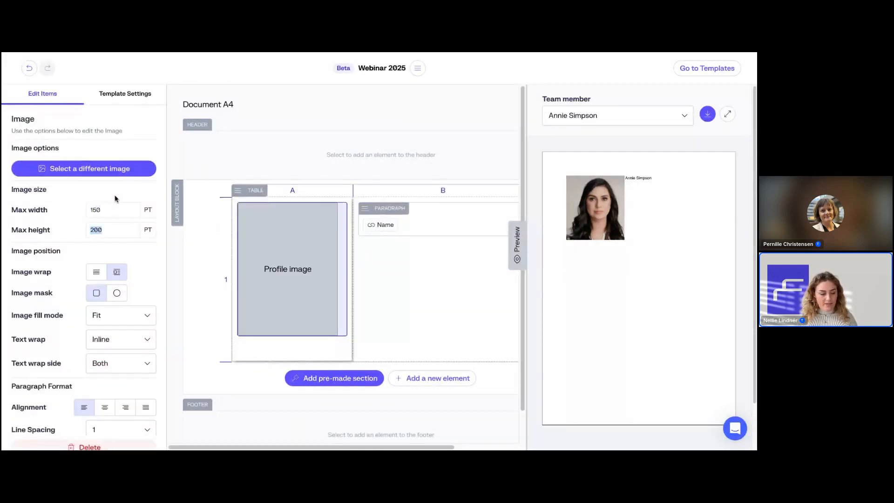
type("150")
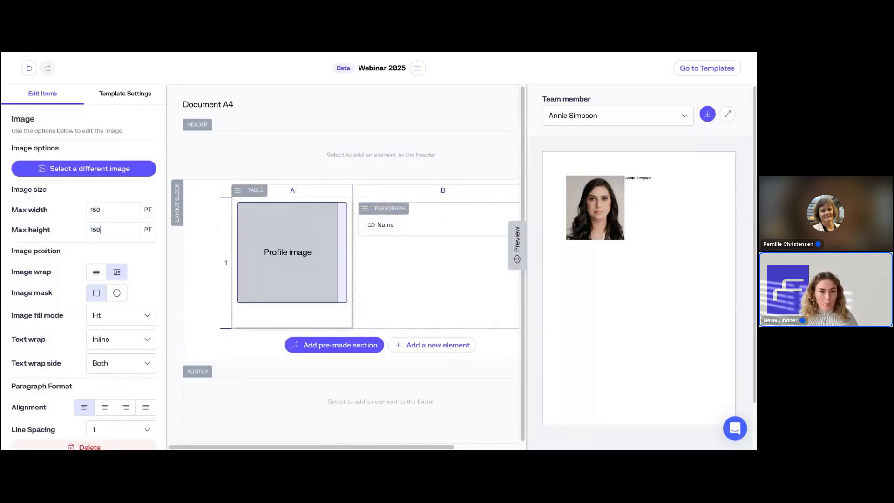
left_click(116, 294)
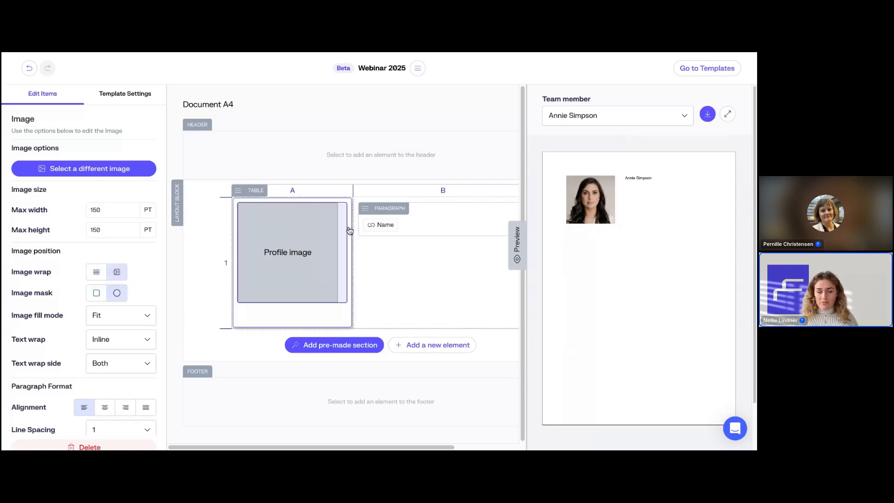
Step: Format the Name text with the Century Gothic font at size 20
left_click(380, 227)
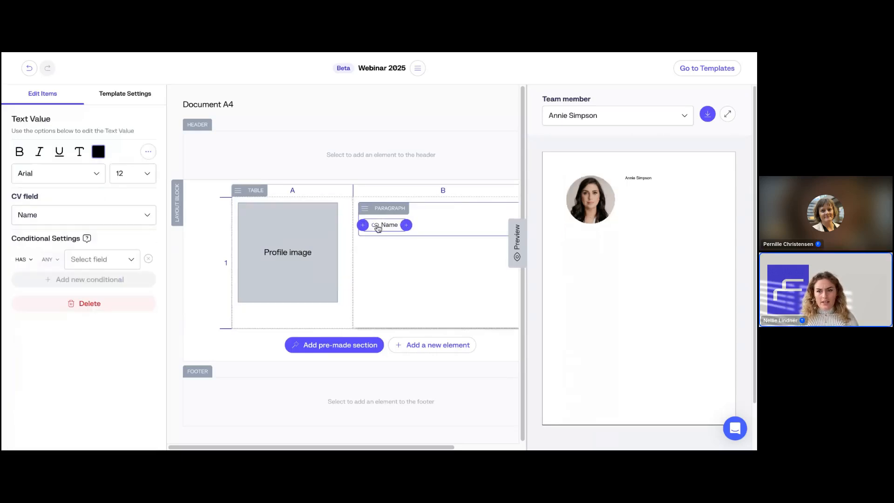
left_click(141, 175)
left_click(129, 418)
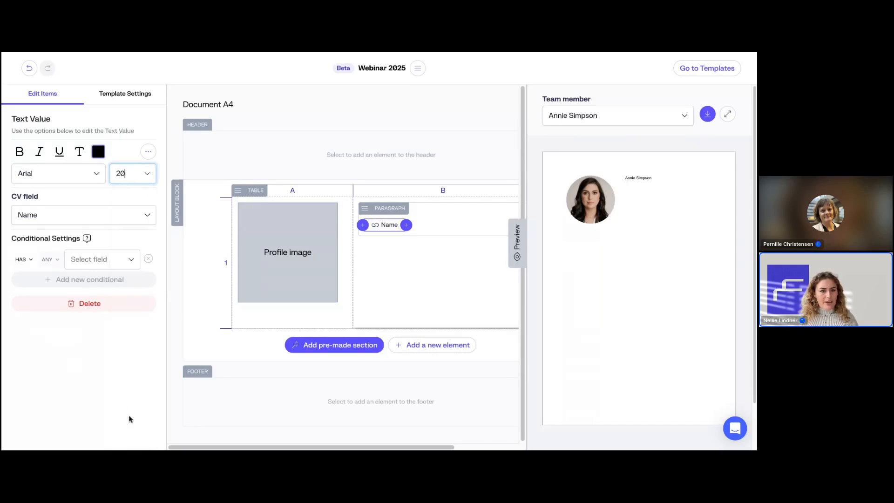
left_click(100, 175)
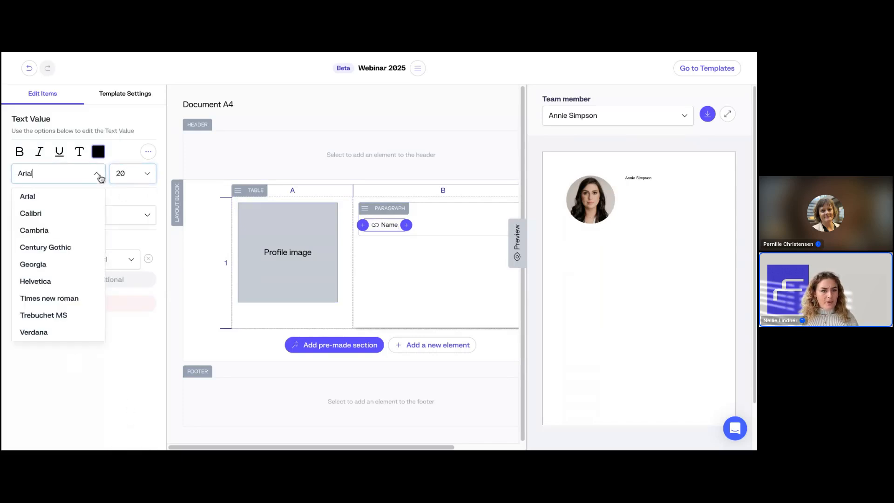
left_click(83, 254)
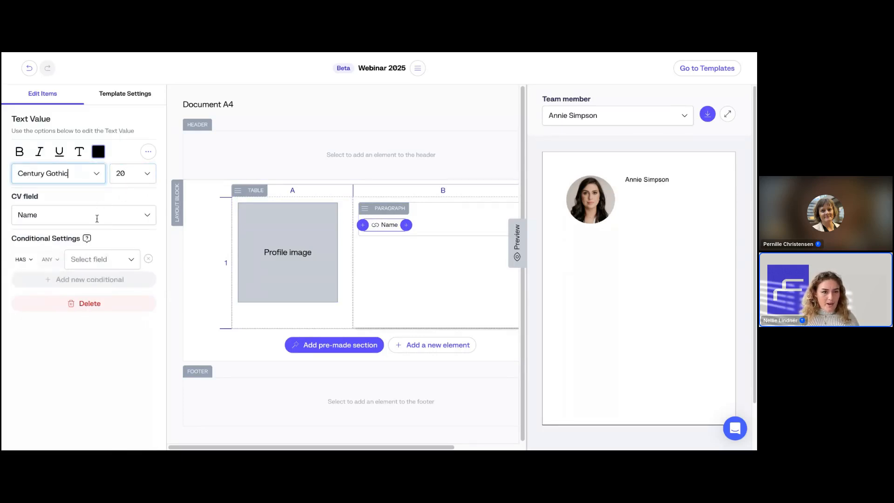
Step: Change the Name text's colour to bright blue, #0038ff
left_click(100, 153)
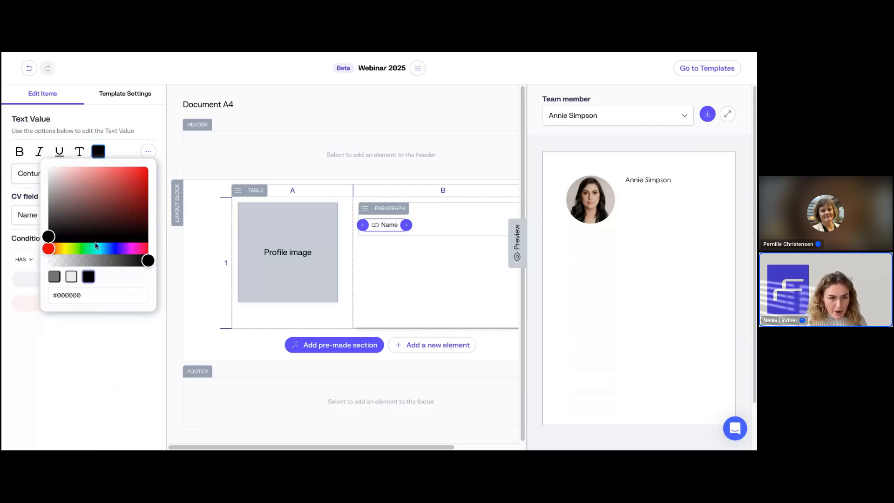
left_click(112, 250)
left_click_drag(120, 225, 185, 151)
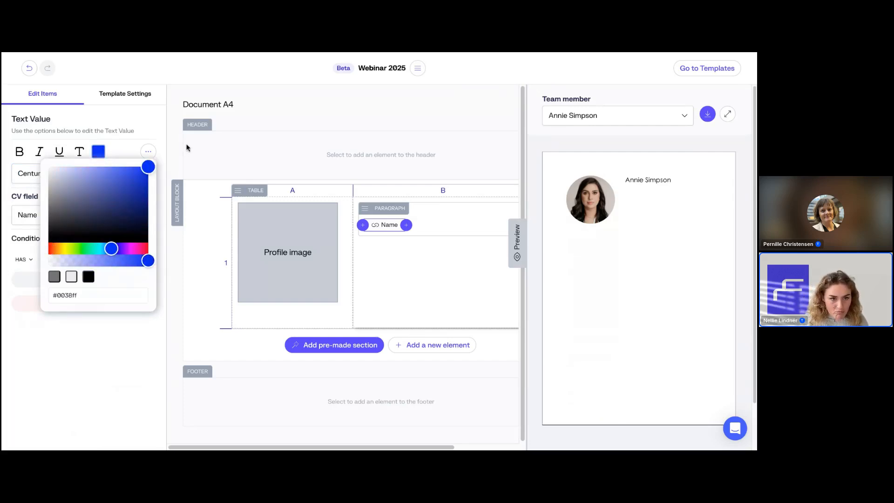
Step: Make the Name text bold and preview the template with two other team members' CVs
left_click(22, 153)
left_click(21, 153)
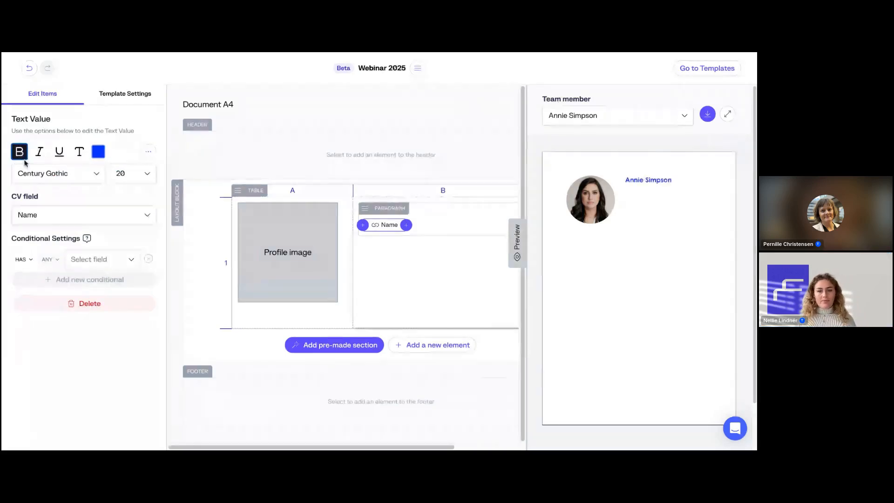
left_click(621, 115)
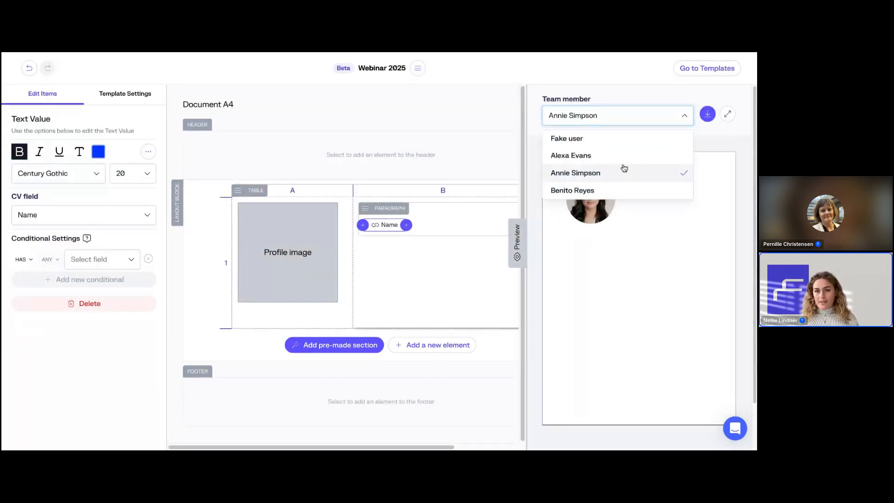
left_click(624, 156)
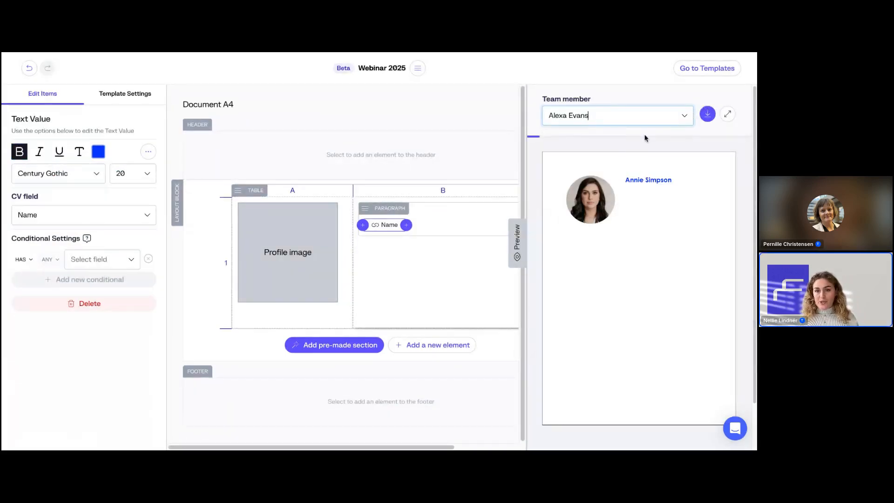
left_click(681, 119)
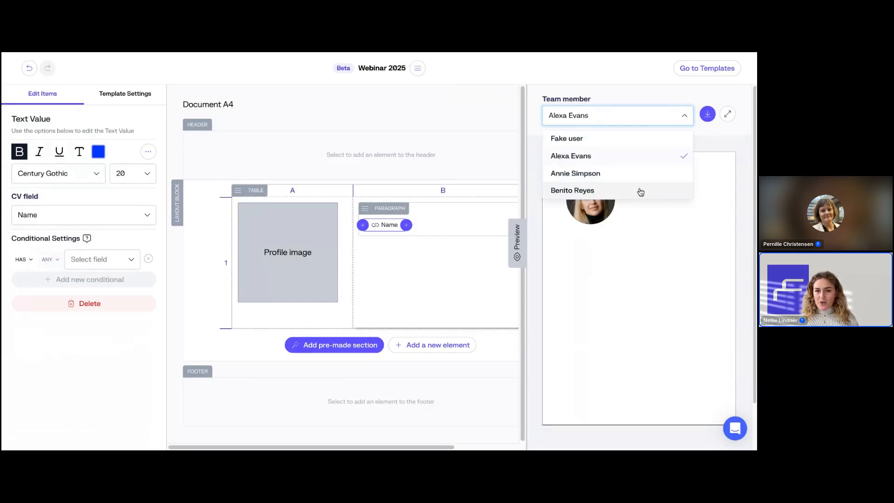
left_click(638, 191)
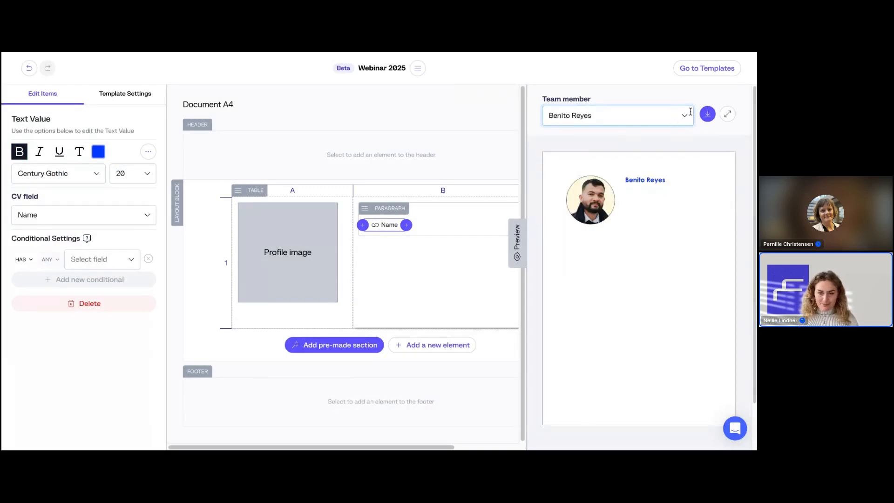
Step: Add a static text reading "Position:" below the Name paragraph in column B, and preview it with another team member
left_click(410, 256)
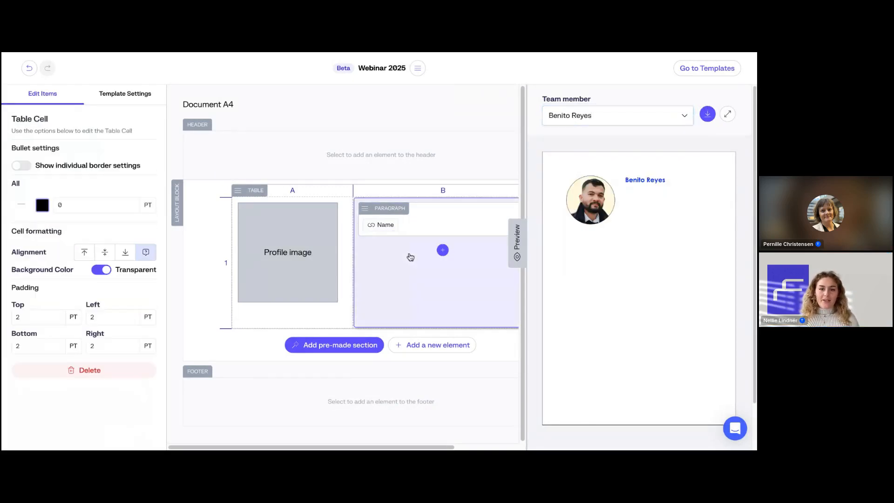
left_click(442, 250)
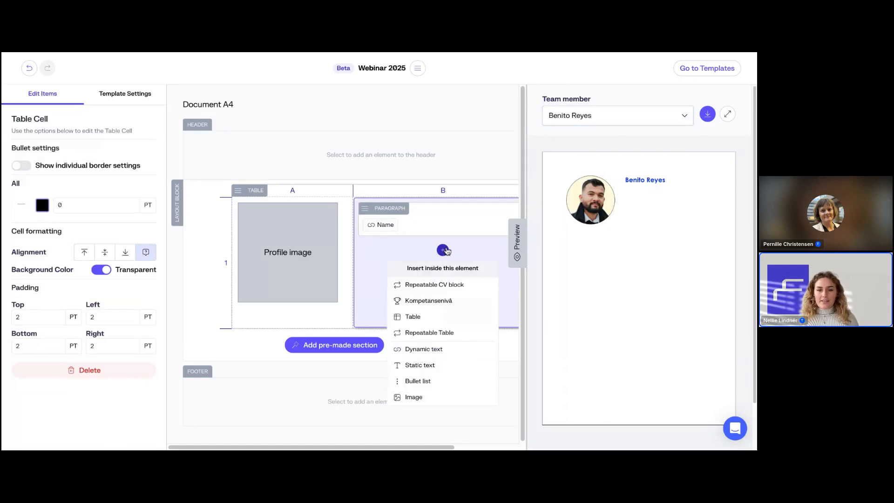
left_click(434, 366)
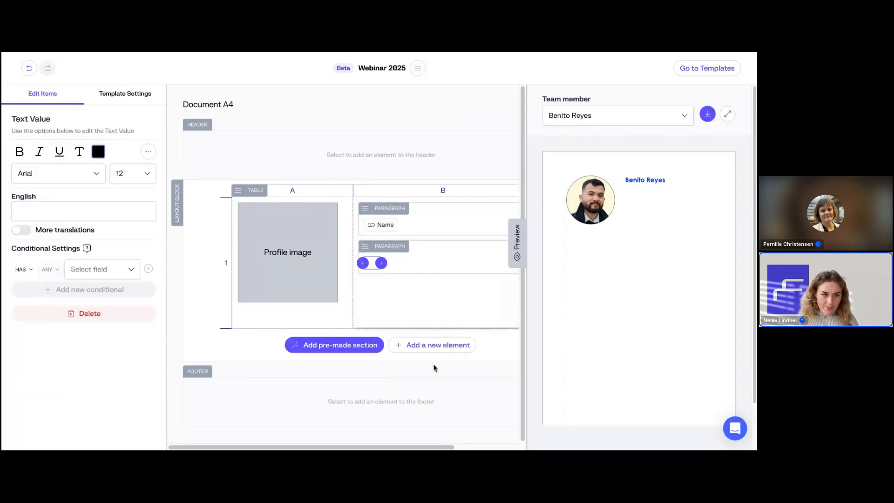
left_click(121, 212)
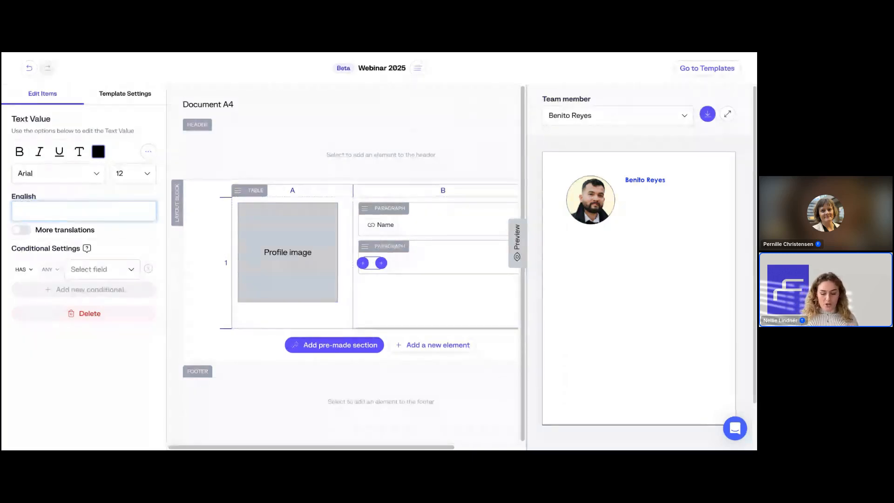
type("Posit")
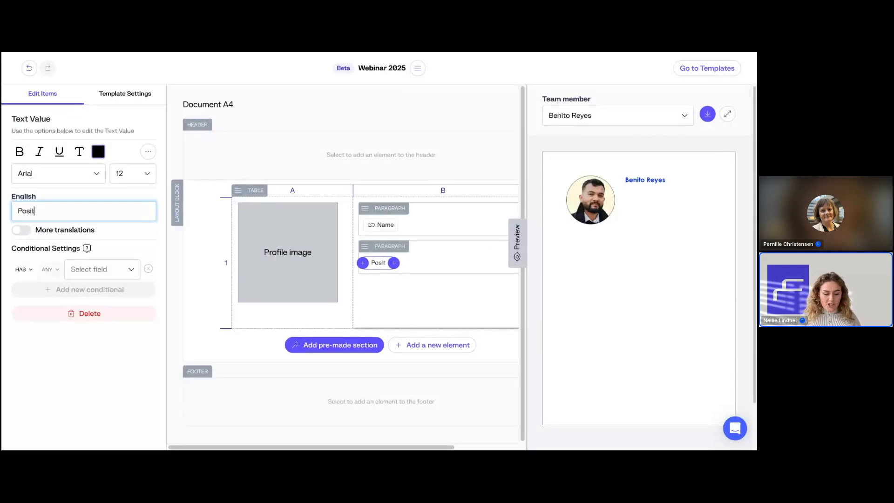
type("ion:")
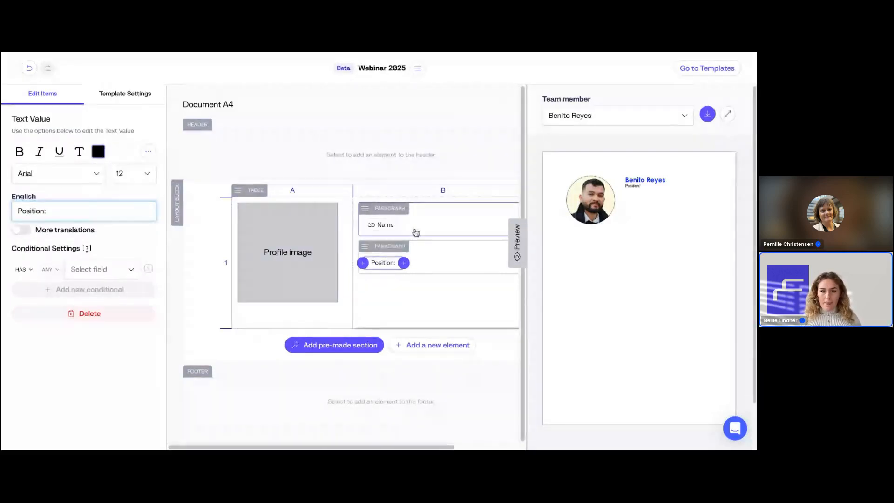
left_click(629, 110)
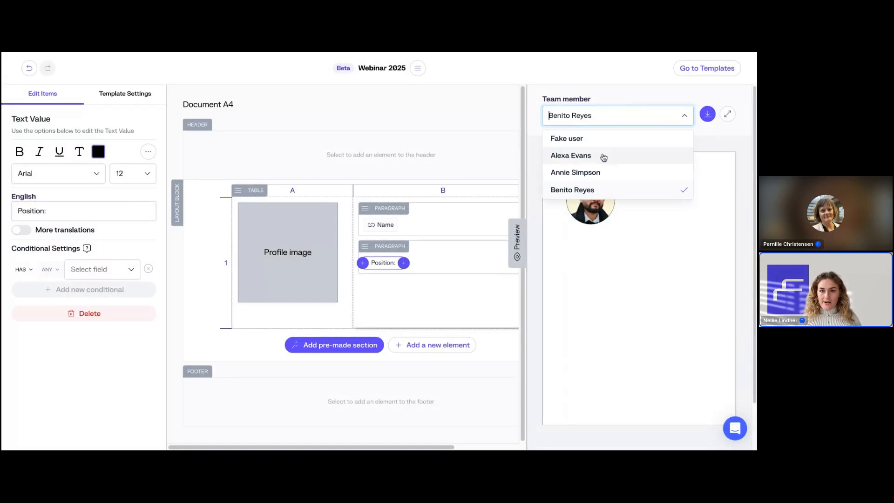
left_click(599, 159)
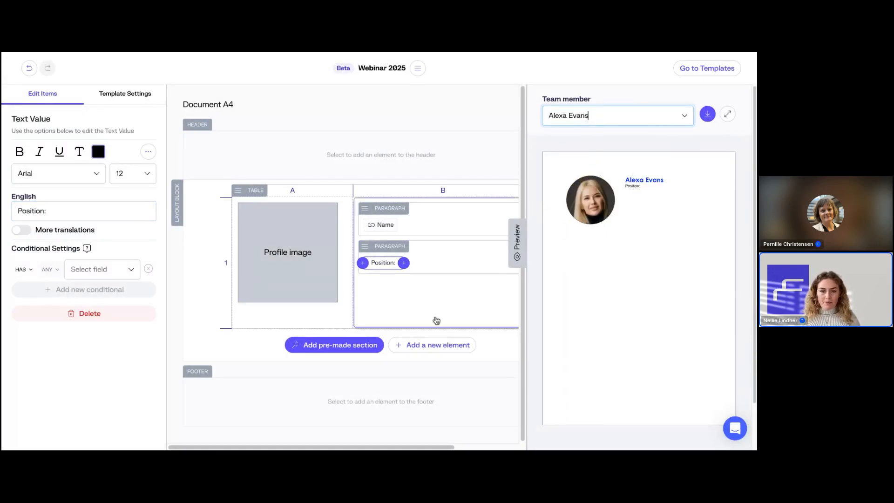
Step: Set the spacing above the "Position:" paragraph to 10 pt
left_click(458, 264)
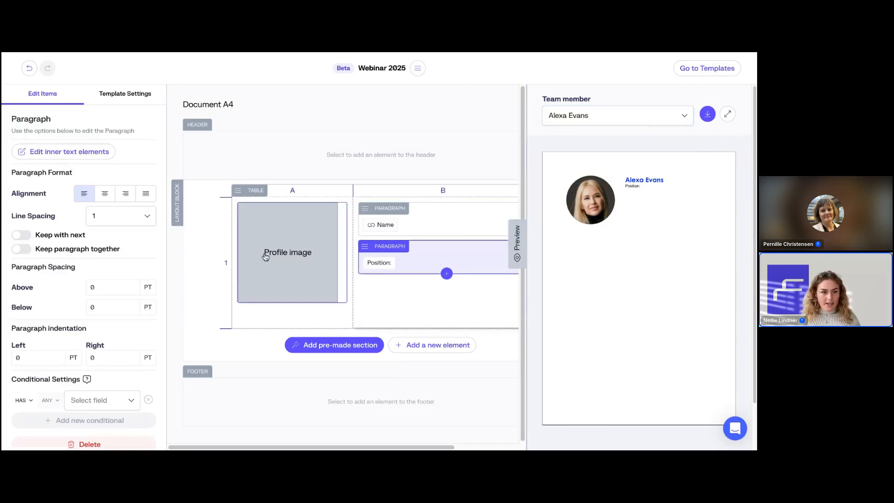
key("Left")
type("1")
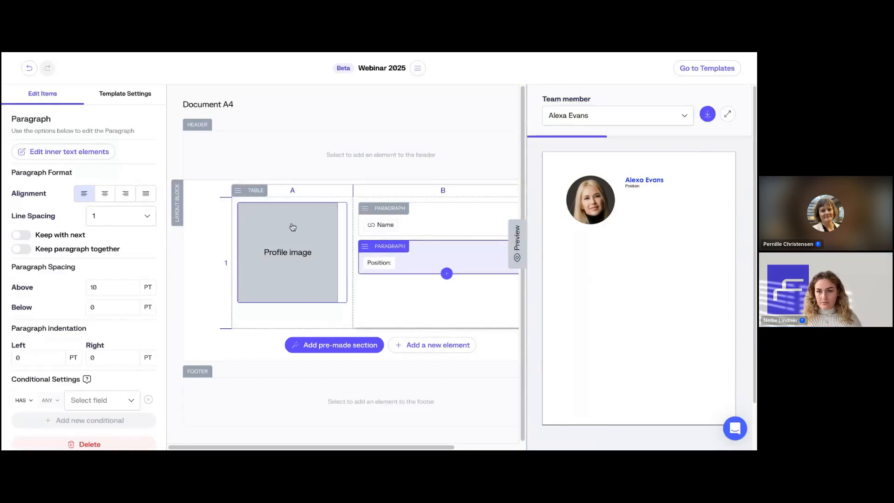
Step: Insert a dynamic text with the CV field Position directly after the static text "Position:"
left_click(375, 264)
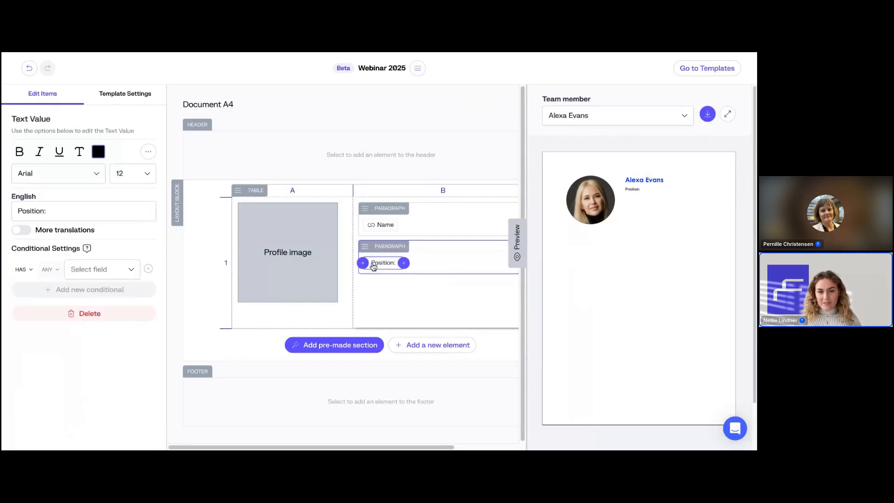
left_click(404, 264)
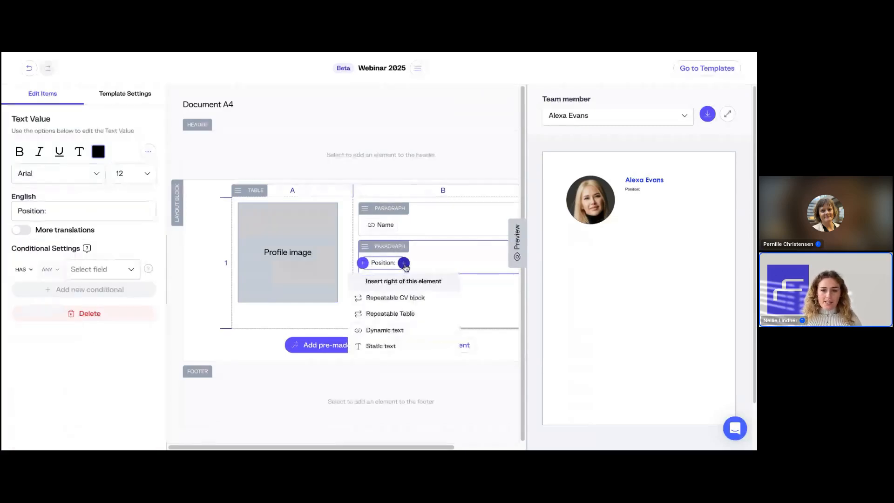
left_click(377, 338)
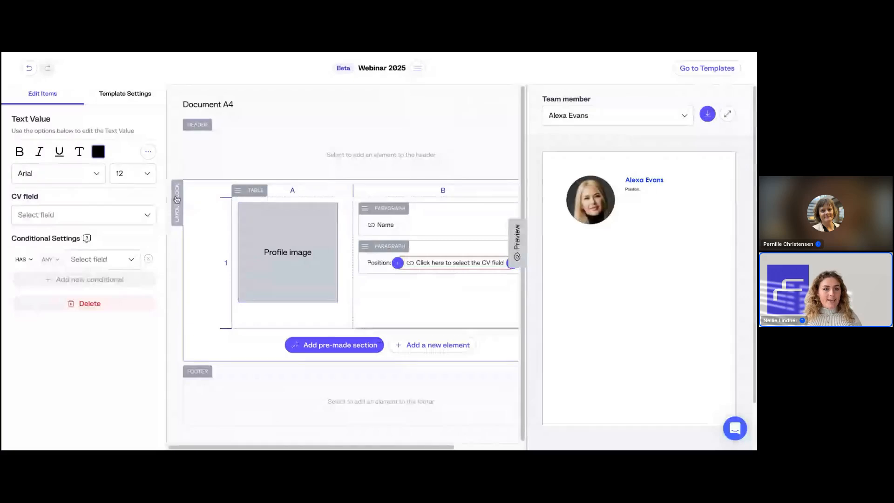
left_click(147, 215)
left_click(82, 299)
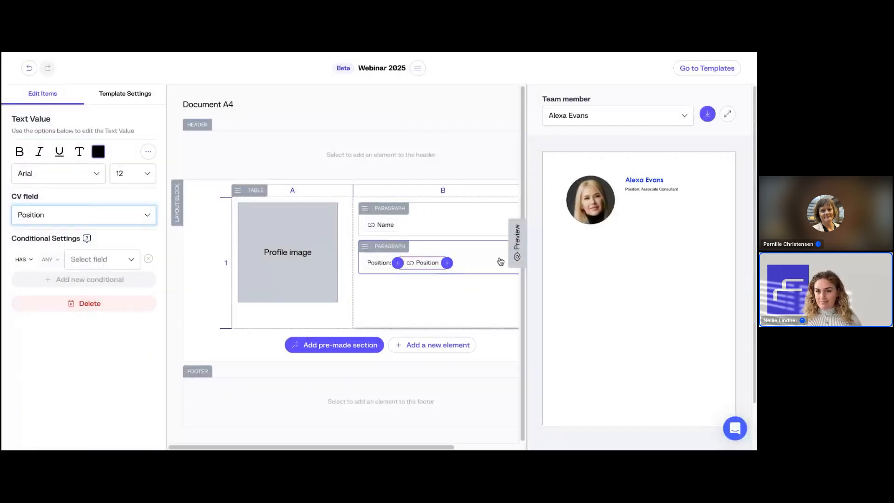
Step: Enlarge the preview to check the position line with a different team member, and shrink the preview again
left_click_drag(517, 249, 303, 250)
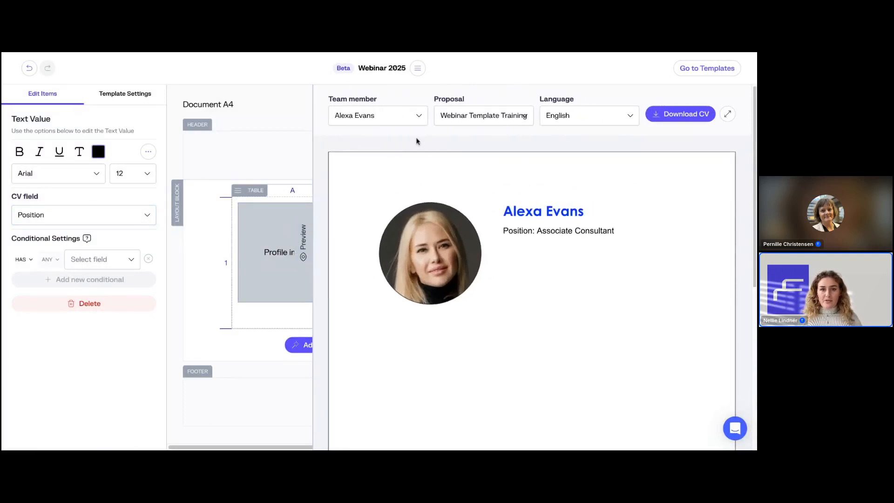
left_click(420, 115)
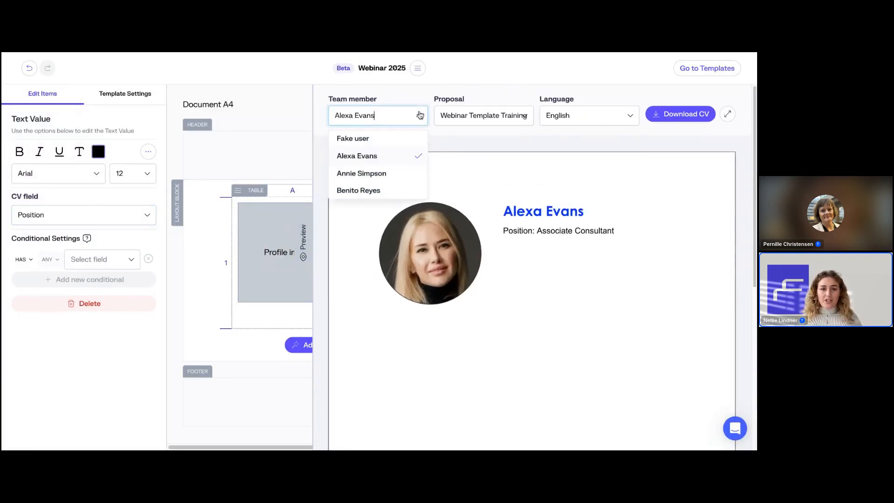
left_click(386, 188)
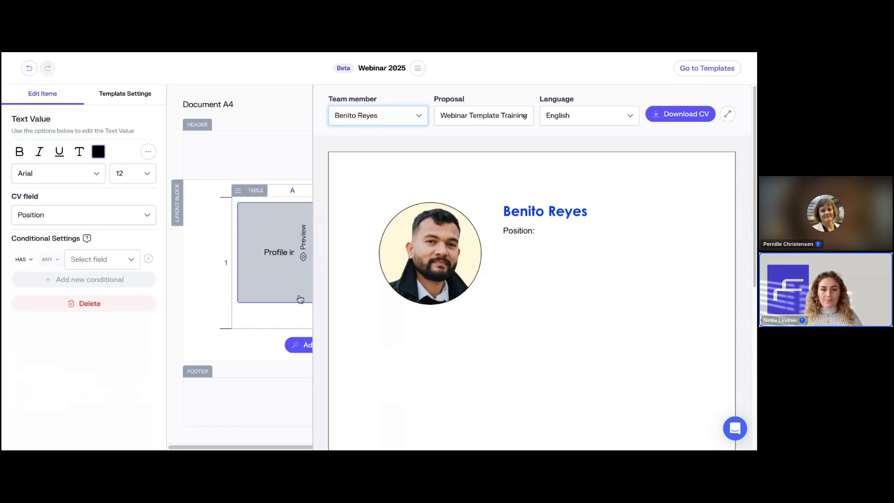
left_click_drag(304, 242, 491, 245)
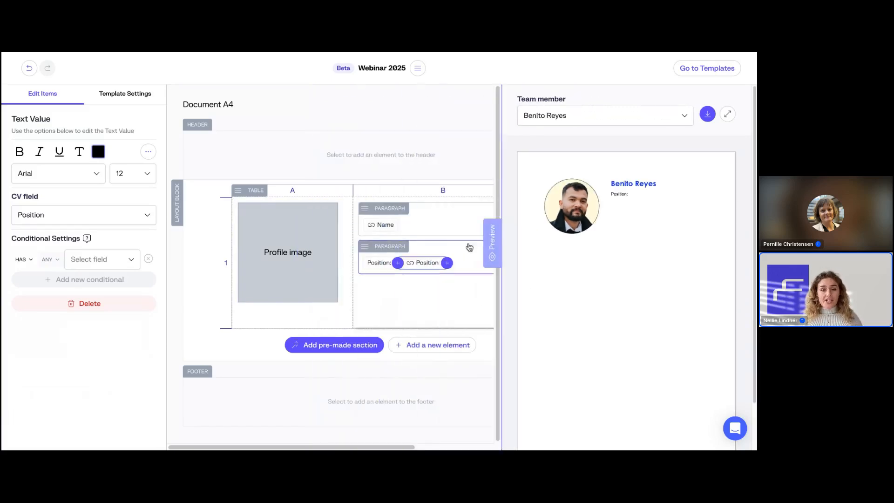
Step: Make the position paragraph conditional on the CV having any value in the Position field
left_click(453, 249)
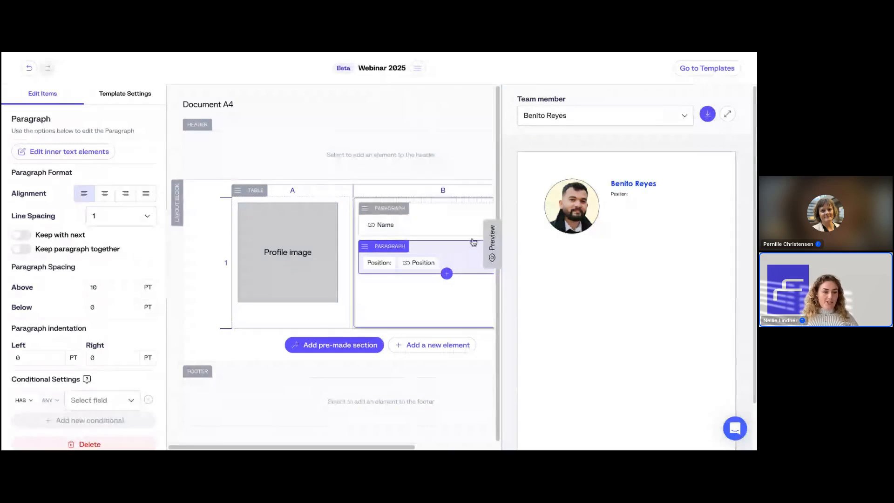
left_click(98, 400)
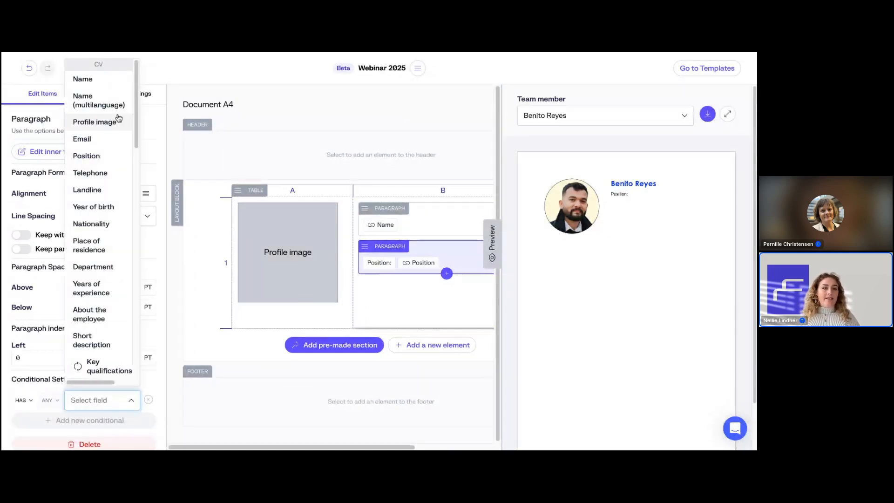
left_click(109, 157)
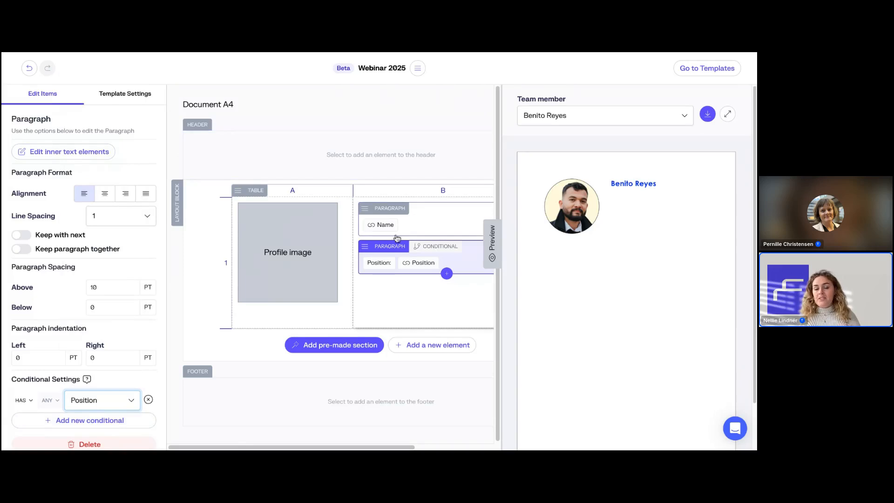
Step: Check the conditional position paragraph in the enlarged preview, switching to another team member before shrinking the preview
left_click(491, 240)
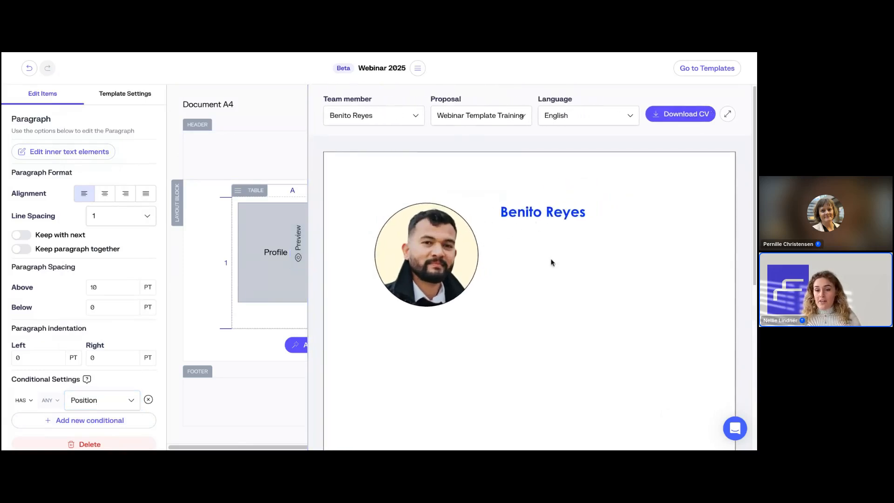
left_click(409, 117)
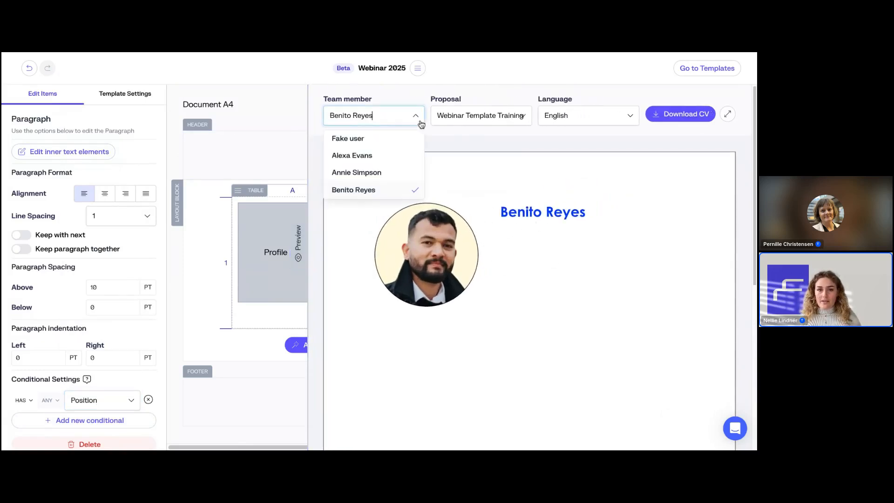
left_click(367, 174)
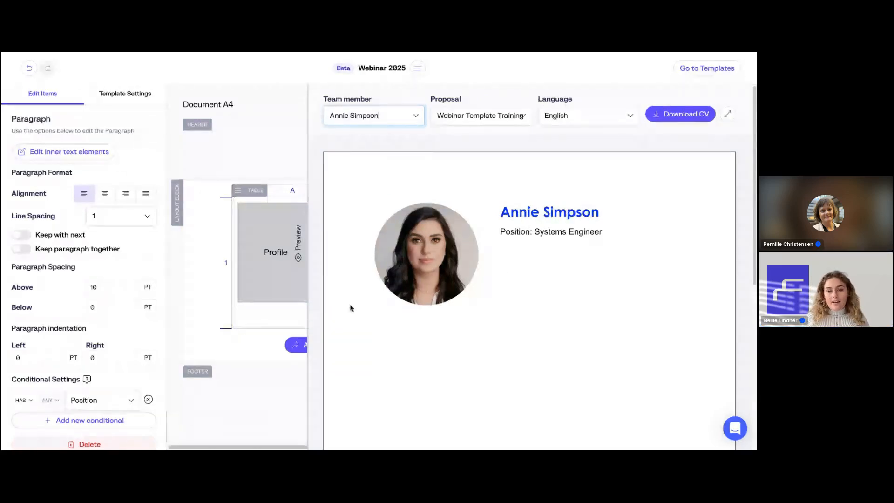
left_click_drag(297, 253, 478, 261)
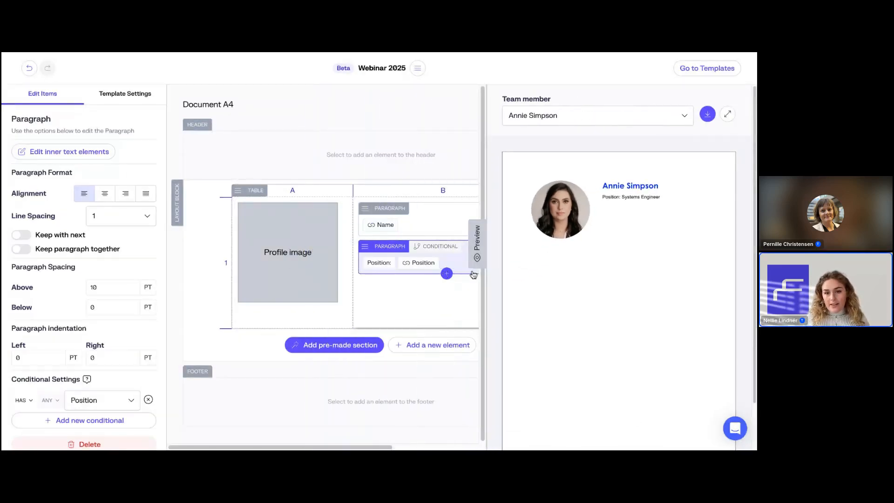
Step: Add a static text reading "Work Experiences" at the end of the document and colour it blue, #0038FF
left_click(413, 348)
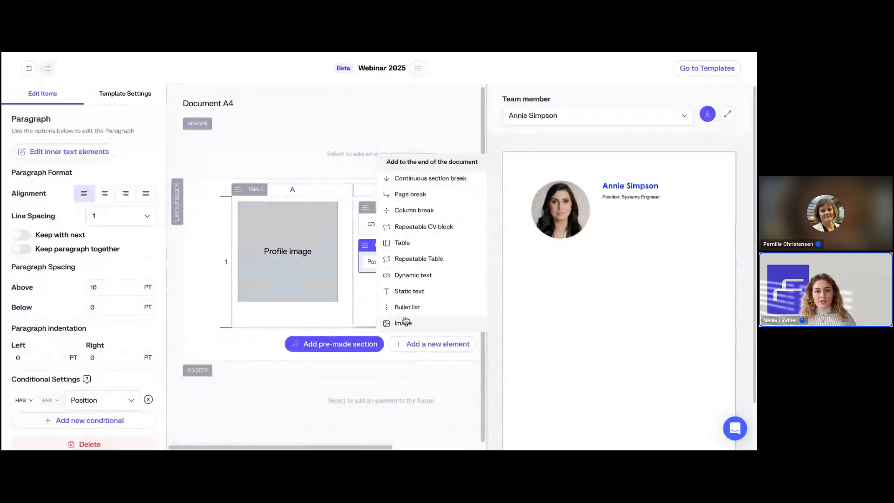
left_click(408, 292)
left_click(110, 215)
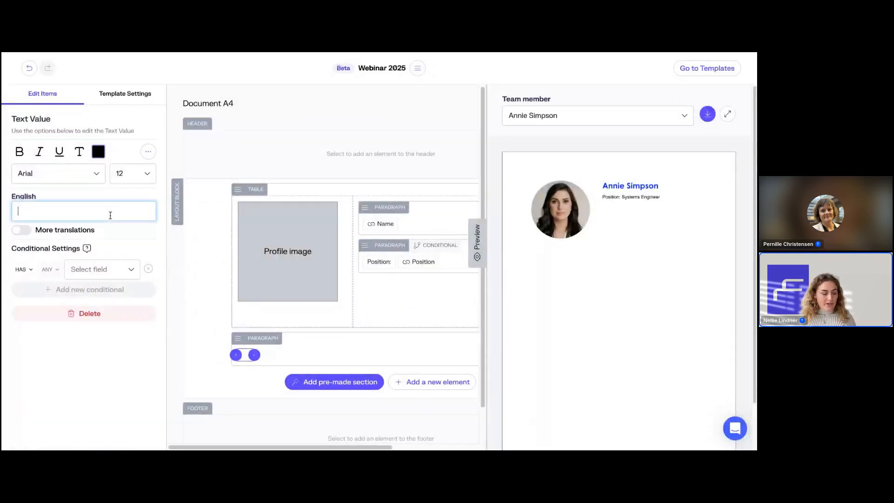
type("Work E")
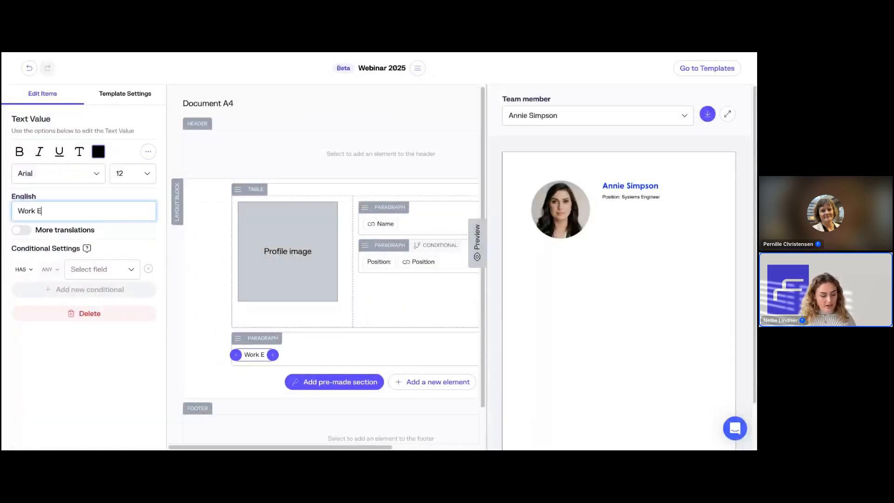
type("xperiences")
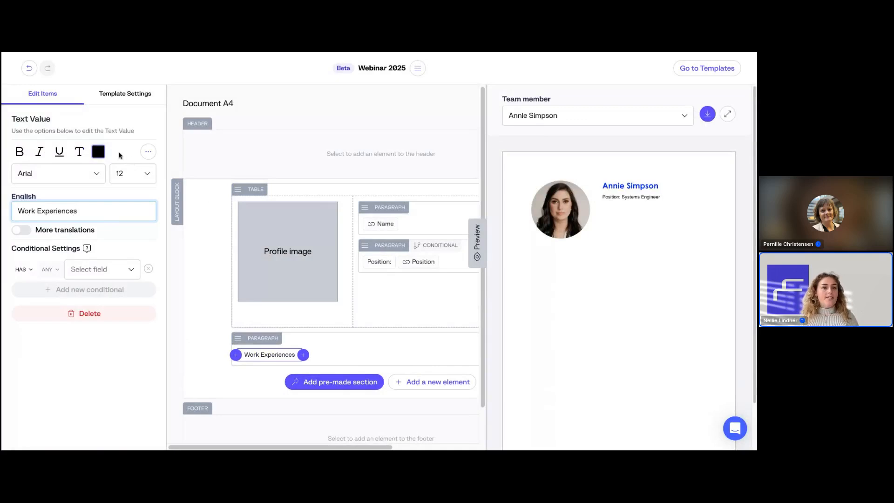
left_click(98, 151)
left_click(88, 277)
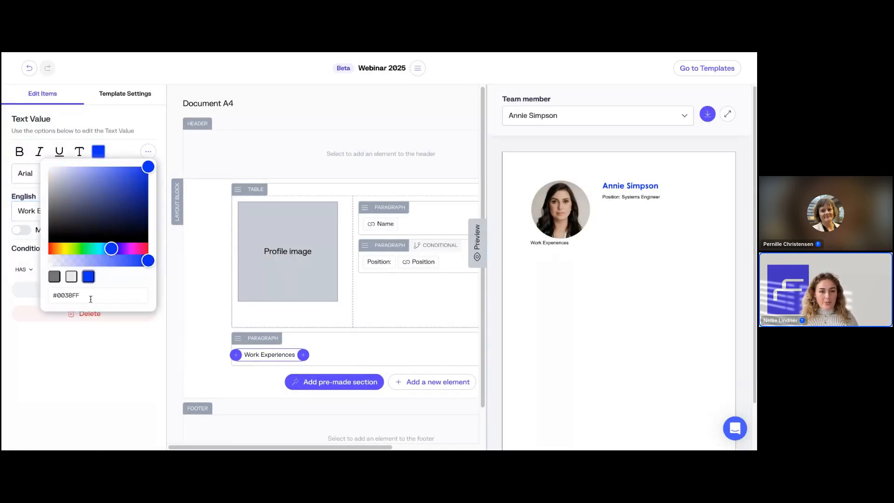
Step: Format the "Work Experiences" text as bold Century Gothic at size 16
left_click(333, 337)
left_click(144, 182)
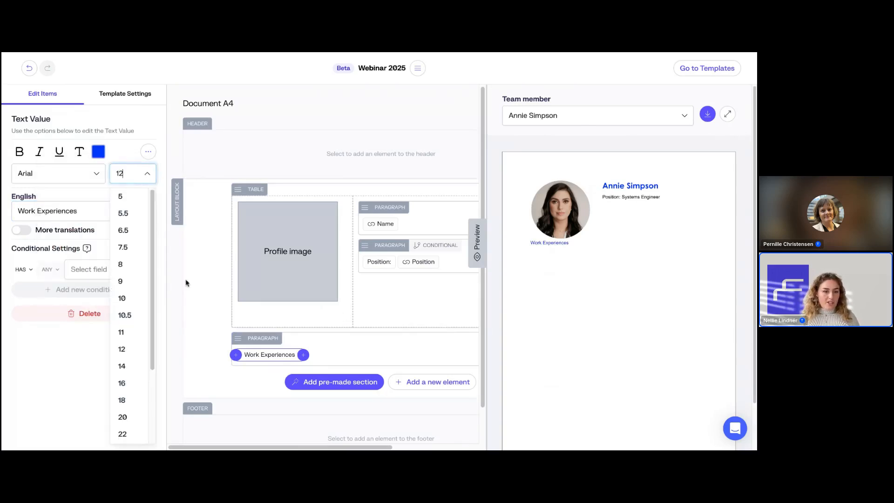
left_click(123, 383)
left_click(70, 173)
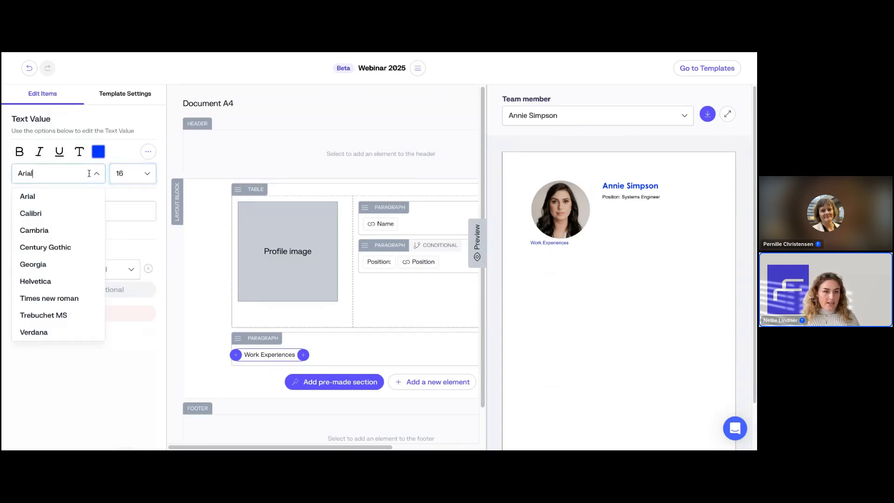
left_click(88, 245)
left_click(23, 154)
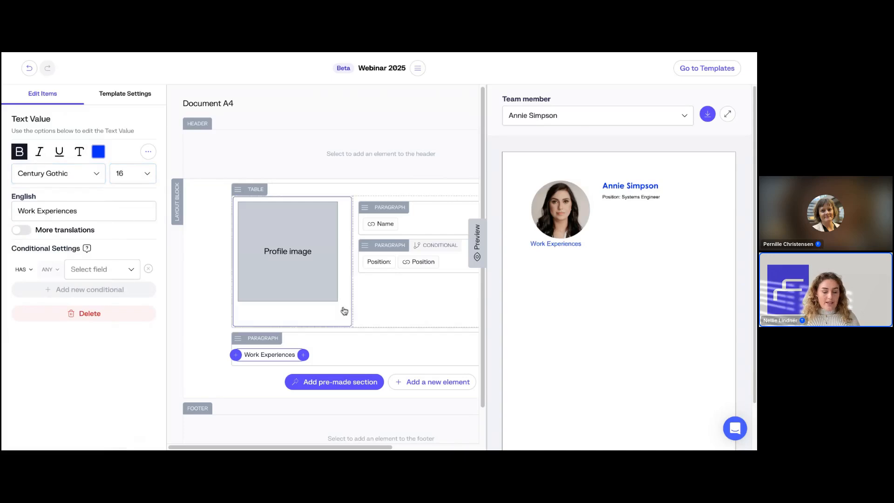
Step: Give the Work Experiences heading paragraph 30 PT spacing above and make it conditional on the CV having any Work Experience
left_click(385, 350)
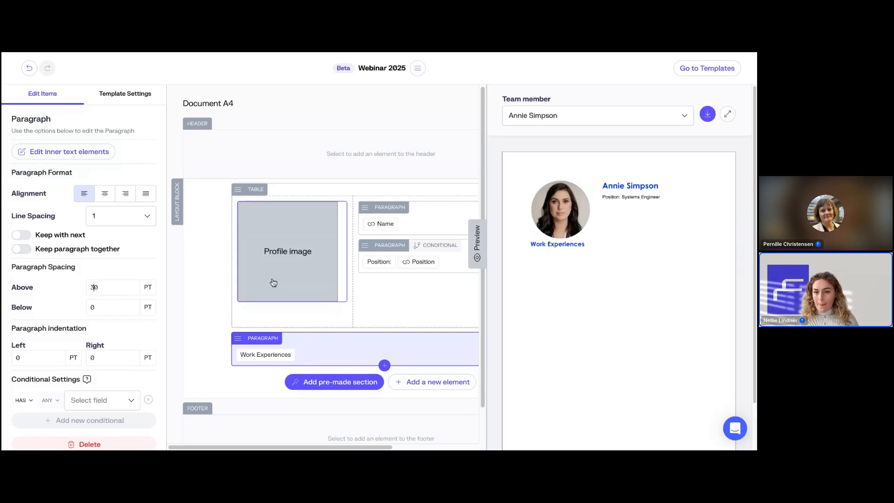
scroll(349, 279, "down", 1)
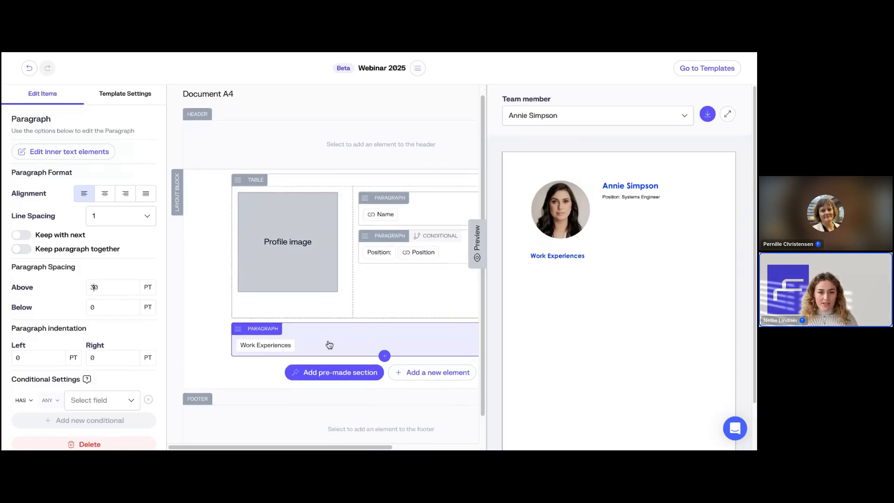
left_click(88, 403)
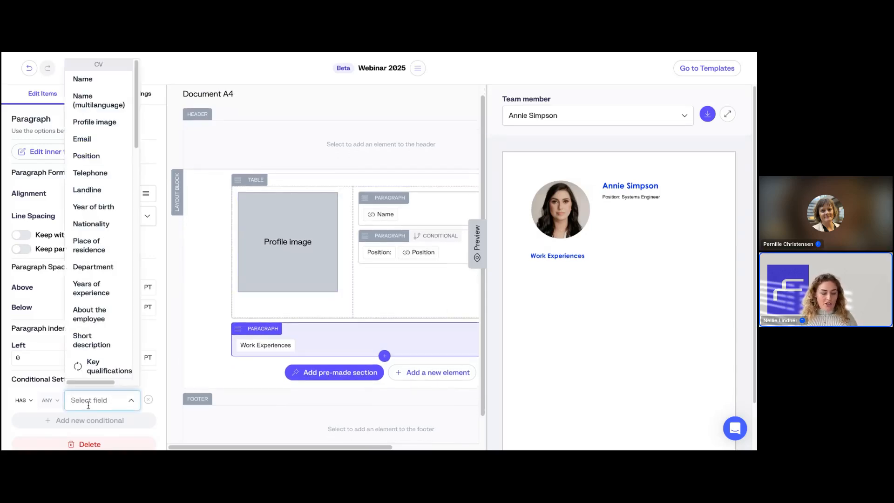
type("wor")
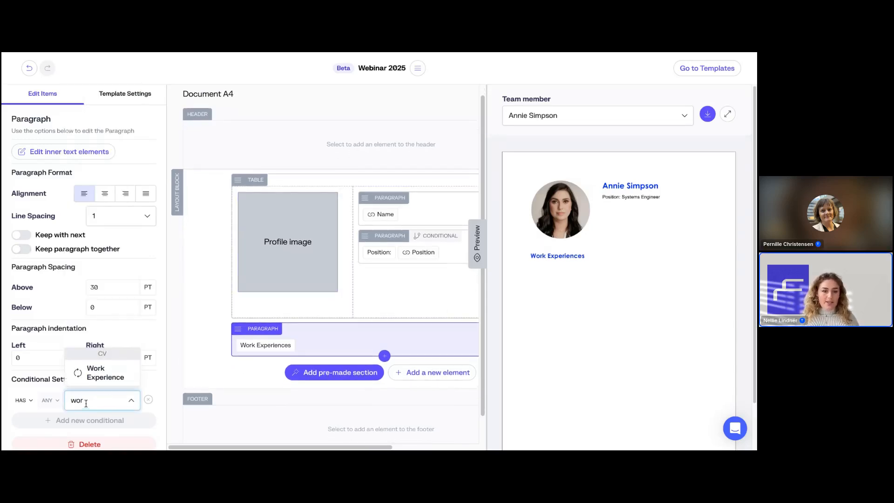
left_click(74, 378)
Step: Add a repeatable CV block for the Work Experience field at the end of the document
scroll(272, 381, "down", 1)
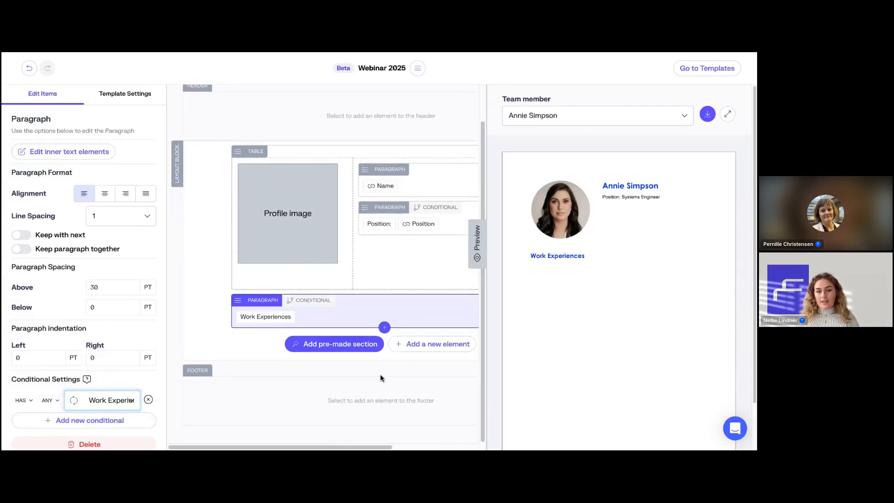
left_click(435, 349)
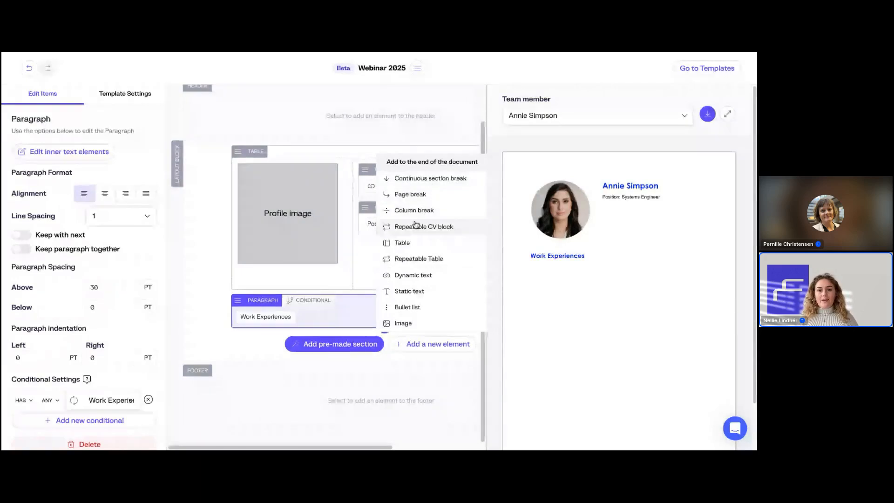
left_click(411, 229)
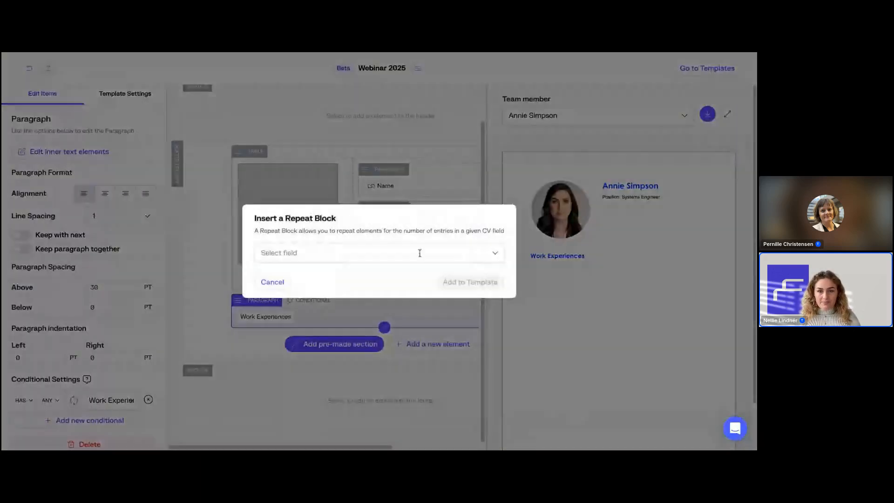
left_click(419, 253)
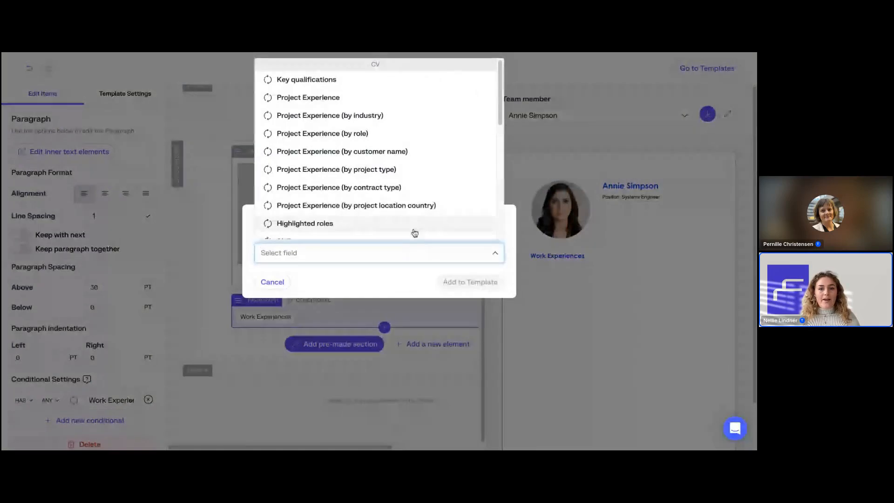
scroll(414, 234, "down", 3)
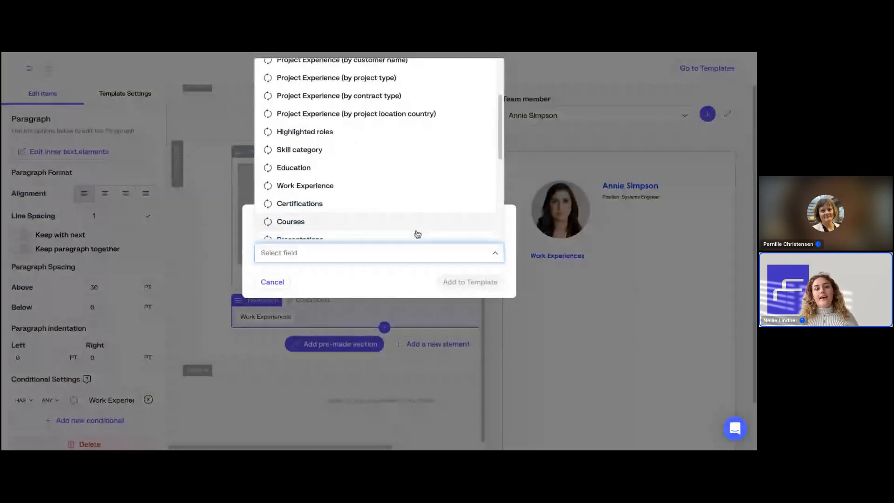
left_click(396, 185)
left_click(484, 290)
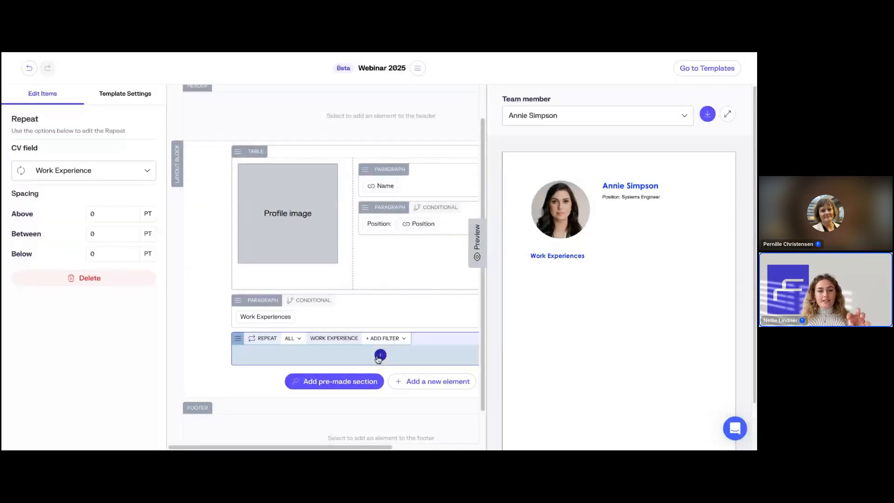
Step: Insert a dynamic text showing the Employer field inside the Work Experience repeat block
left_click(379, 356)
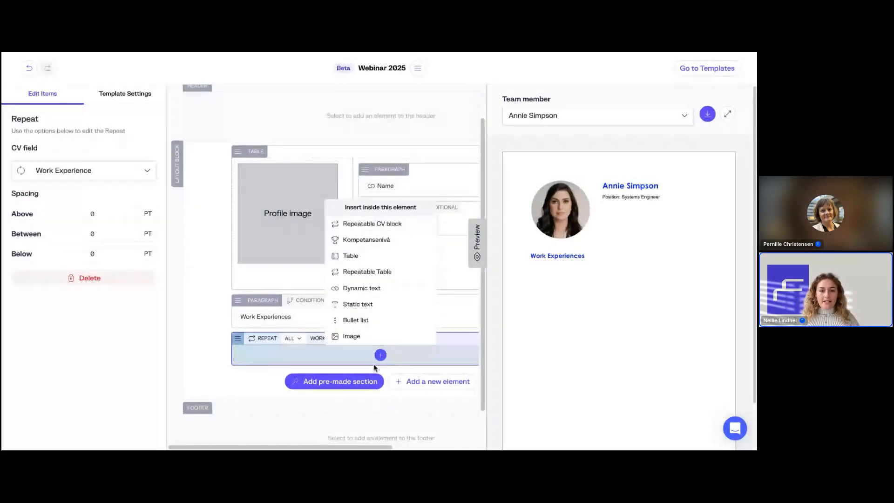
left_click(376, 289)
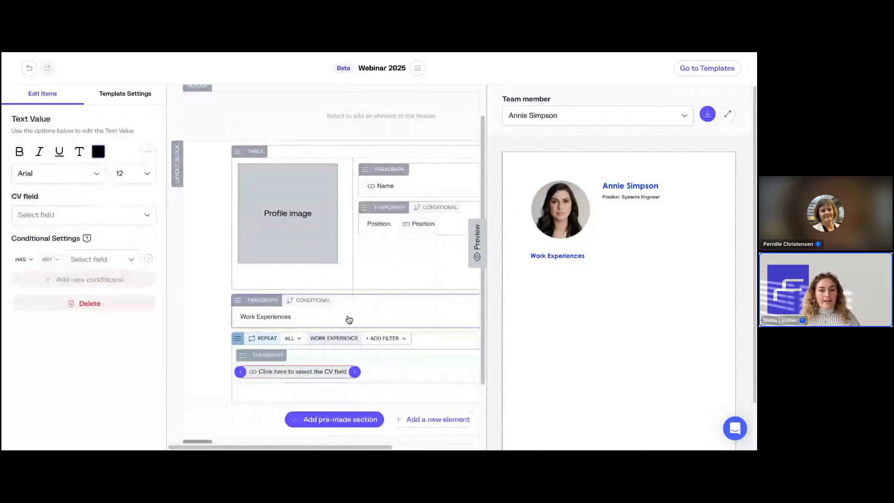
left_click(71, 214)
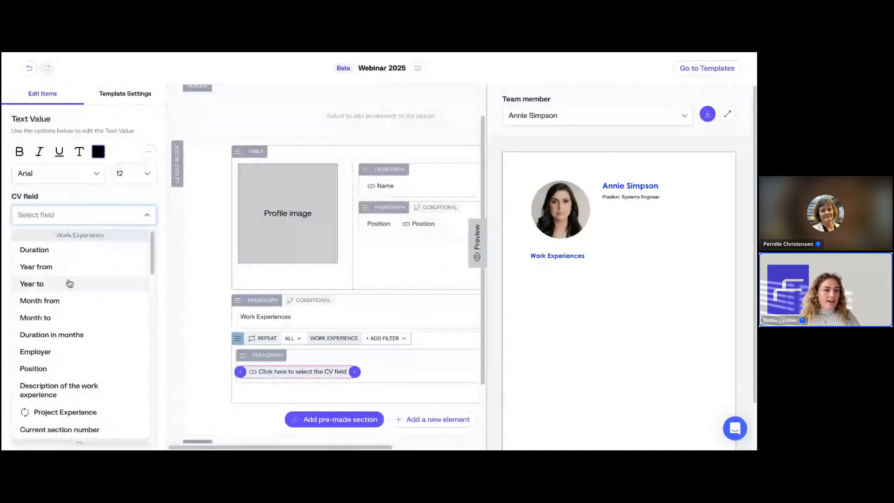
left_click(64, 355)
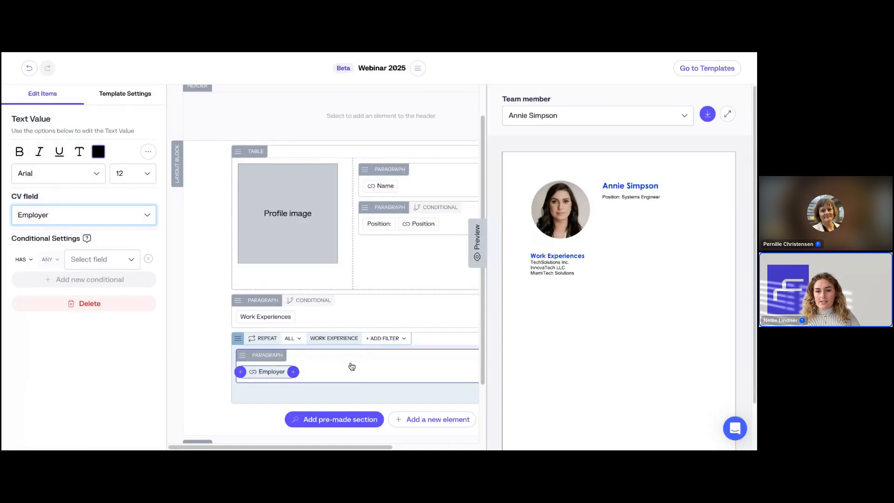
Step: Set the Work Experience repeat block's spacing to 10 PT above and 10 PT between entries
left_click(350, 343)
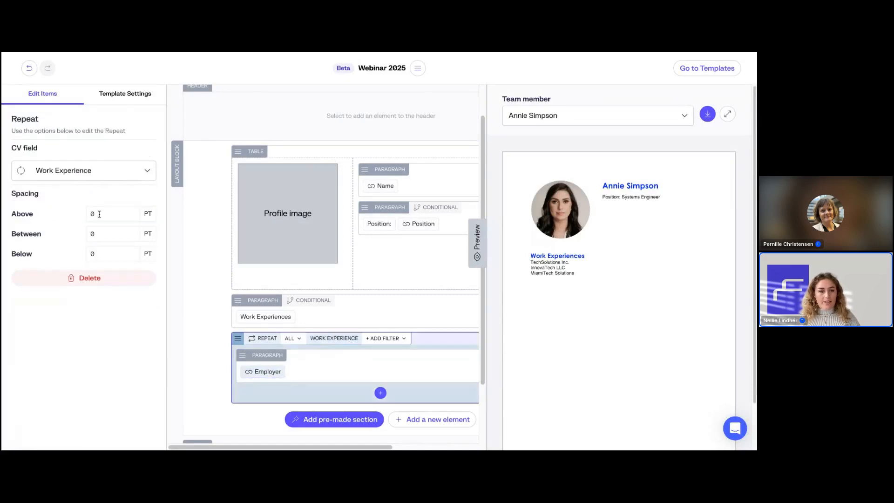
type("10")
key("Tab")
type("10")
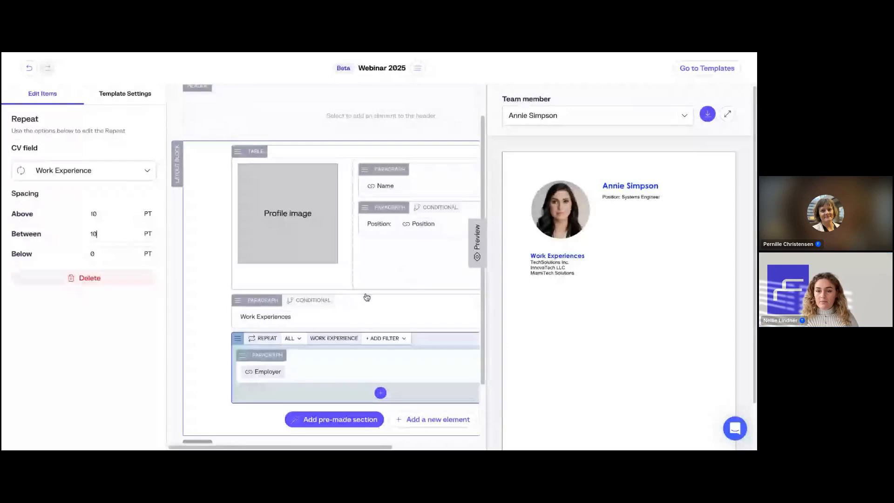
Step: Insert a static text containing a comma directly after the Employer field in the repeat block
scroll(365, 295, "down", 2)
left_click(275, 345)
left_click(285, 337)
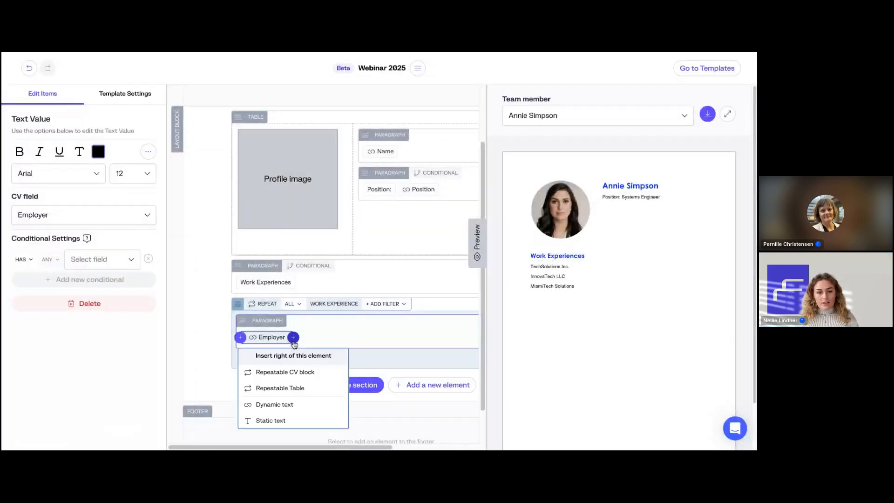
left_click(263, 415)
left_click(111, 205)
type(",")
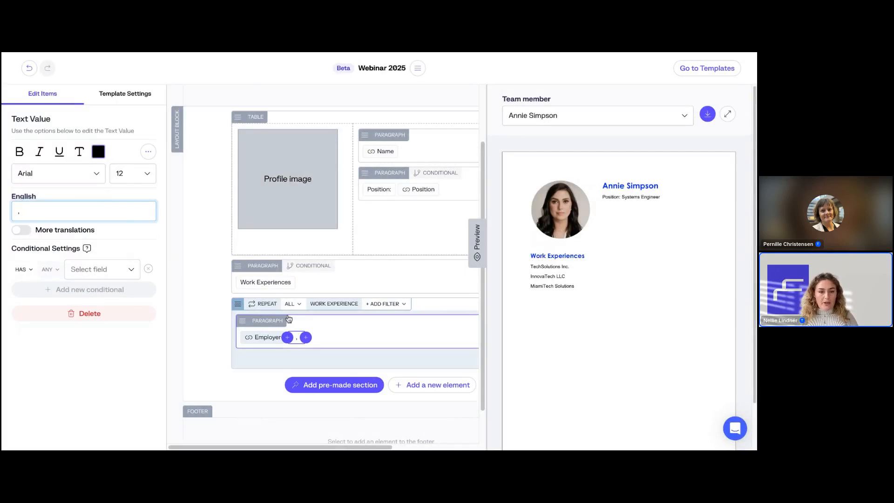
Step: Insert a dynamic text showing the work experience's Position field directly after the comma
left_click(309, 336)
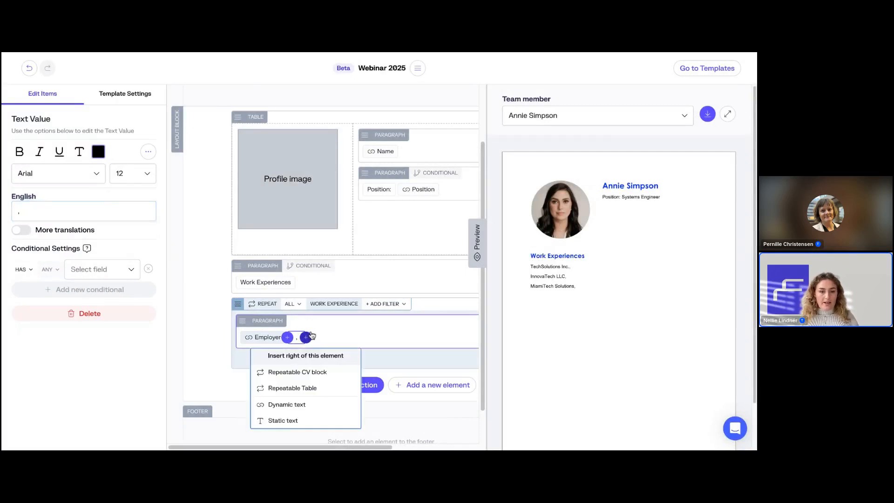
left_click(287, 405)
left_click(131, 214)
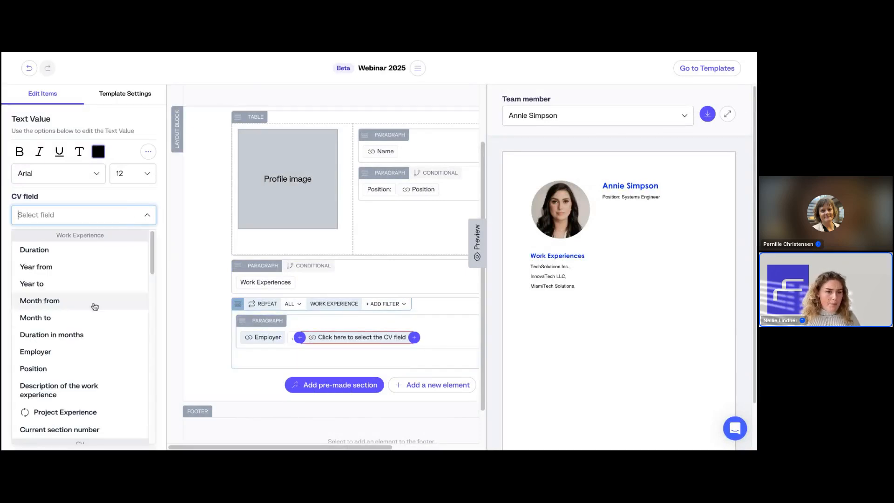
left_click(64, 368)
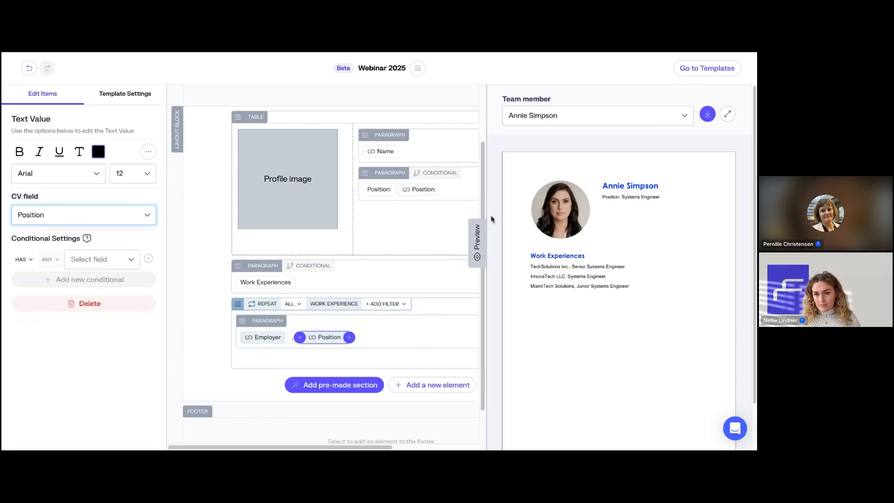
Step: Check the work experience entries in the enlarged preview with another team member, and shrink the preview again
left_click(477, 239)
scroll(455, 291, "down", 2)
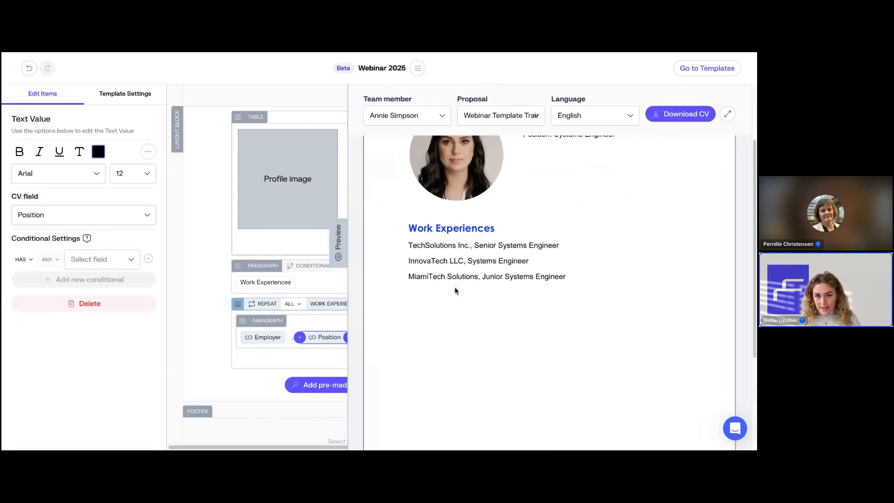
left_click(436, 115)
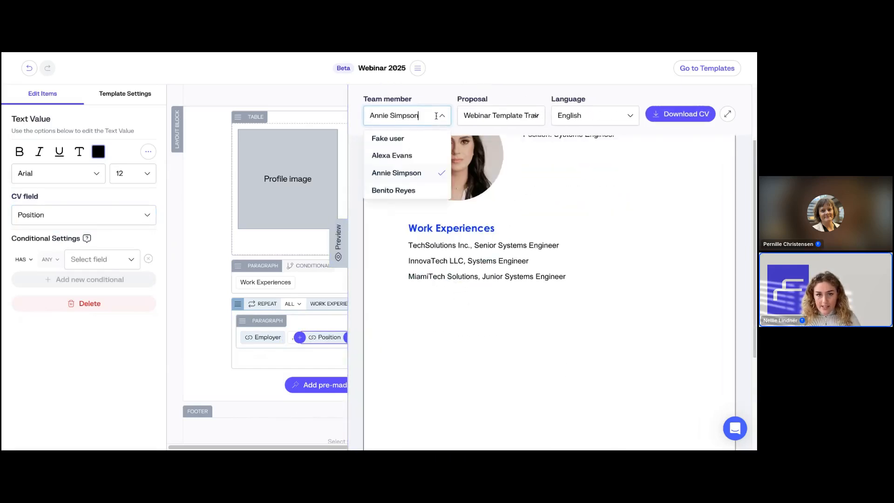
left_click(433, 151)
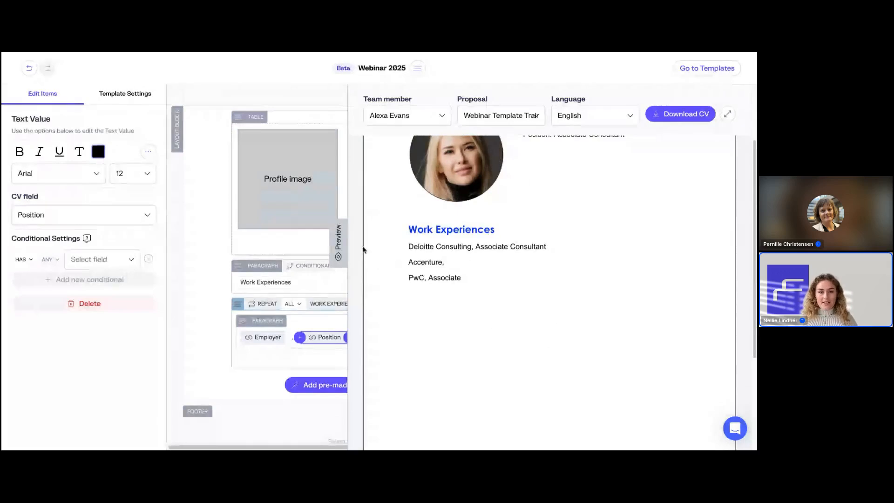
left_click_drag(340, 244, 515, 229)
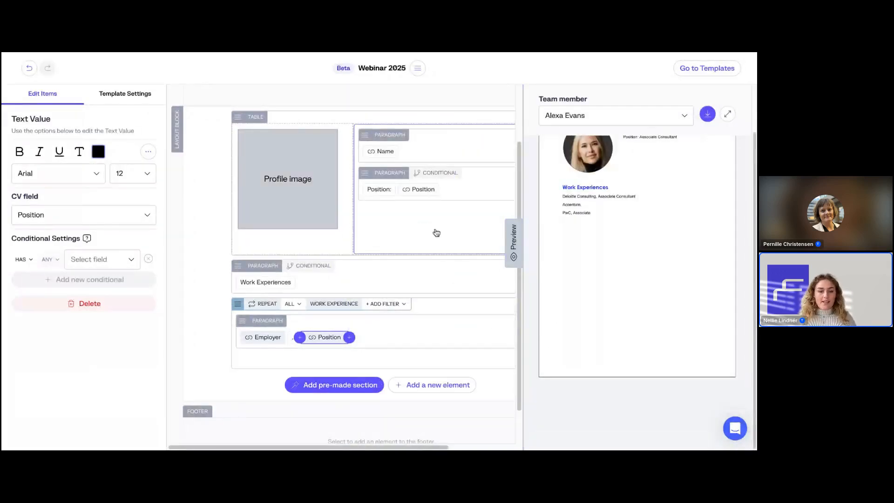
Step: Review the conditional settings of the Work Experiences heading paragraph and the position paragraph in the table
left_click(408, 330)
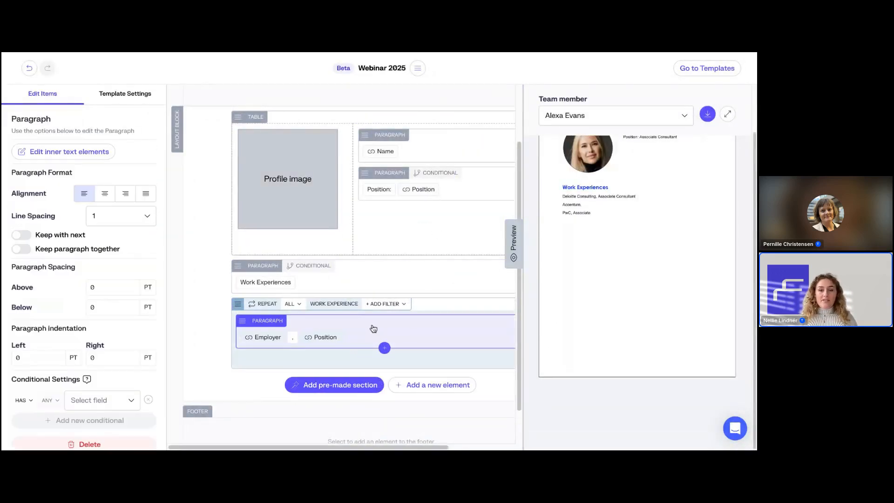
left_click(393, 274)
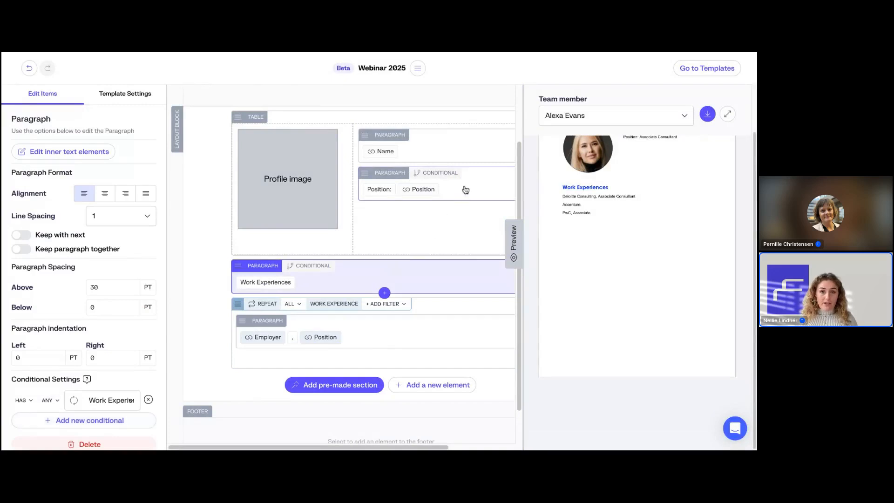
left_click(464, 188)
left_click(388, 277)
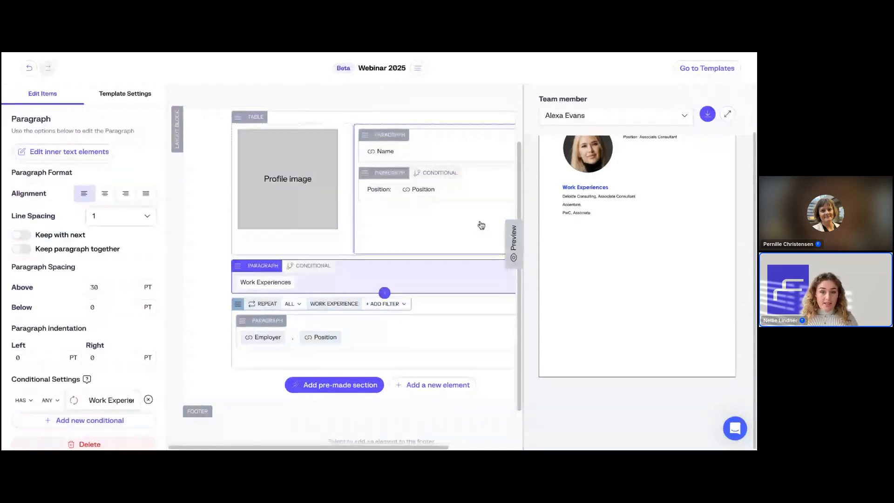
left_click(502, 184)
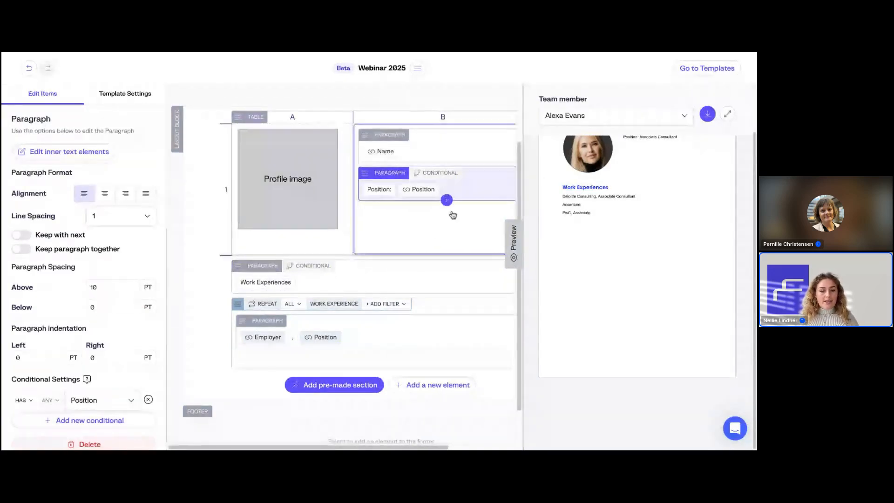
Step: Make the comma between Employer and Position conditional on the work experience having any Employer value
left_click(294, 341)
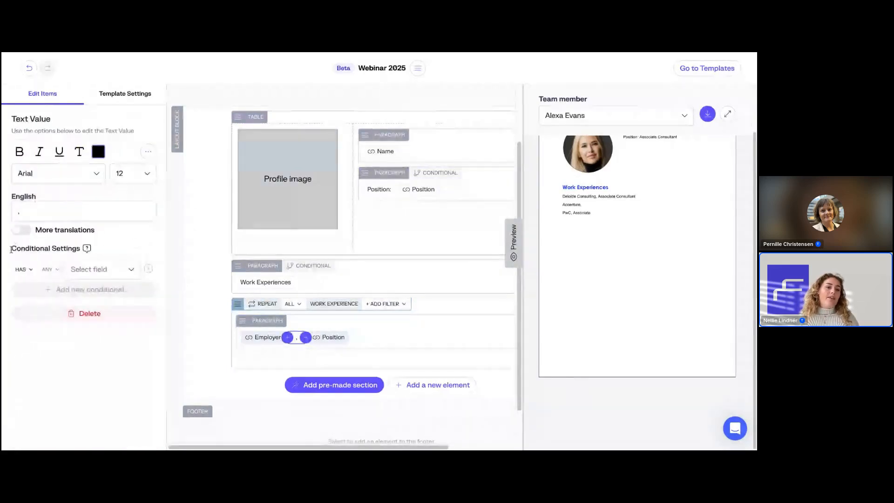
left_click_drag(16, 249, 92, 260)
left_click(95, 269)
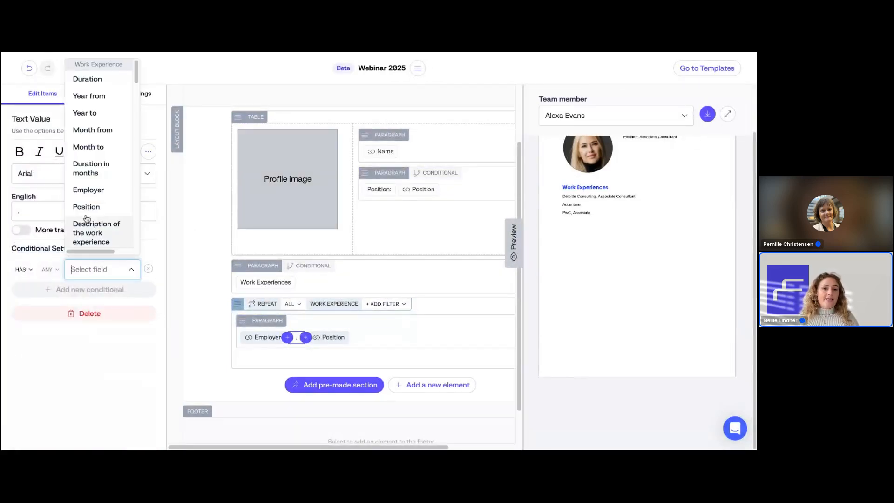
left_click(92, 193)
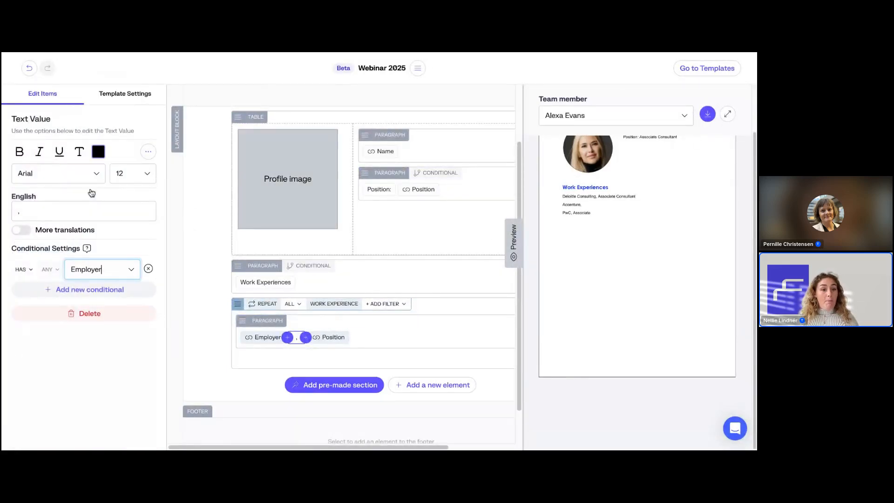
Step: Add a second condition to the comma requiring any Position value, and check the work experience lines in the enlarged preview
left_click(60, 290)
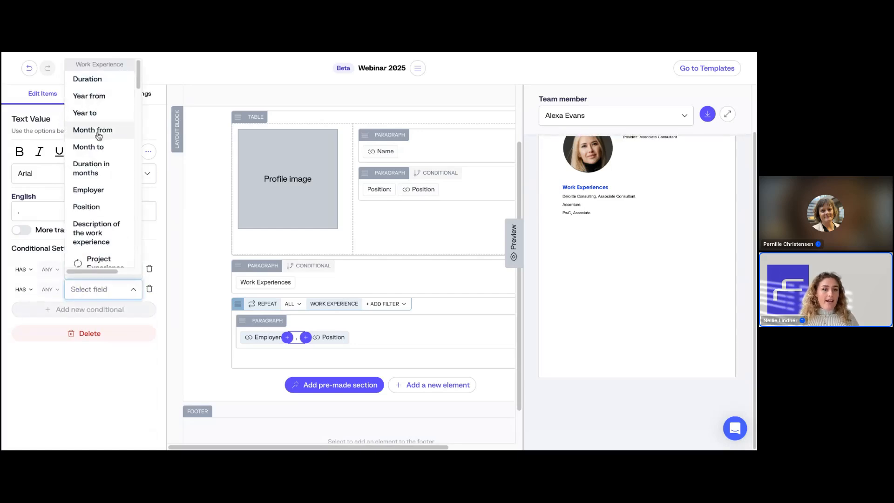
left_click(88, 206)
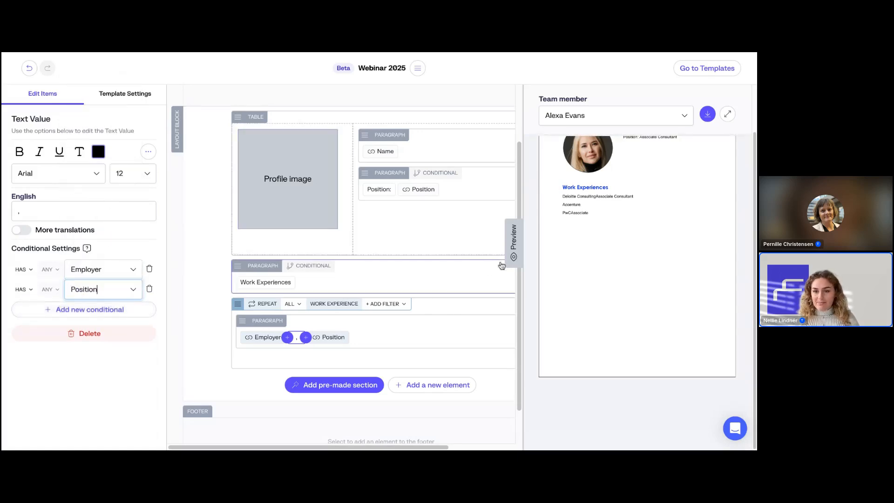
left_click(513, 242)
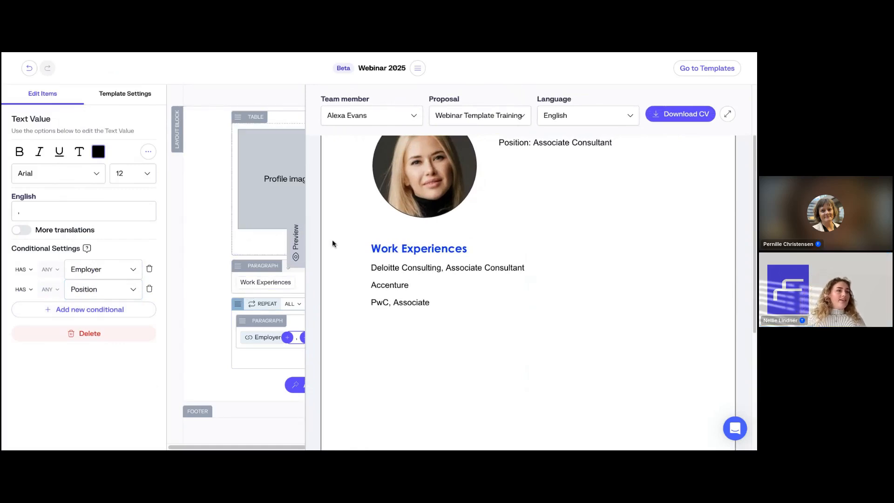
left_click_drag(296, 235, 451, 235)
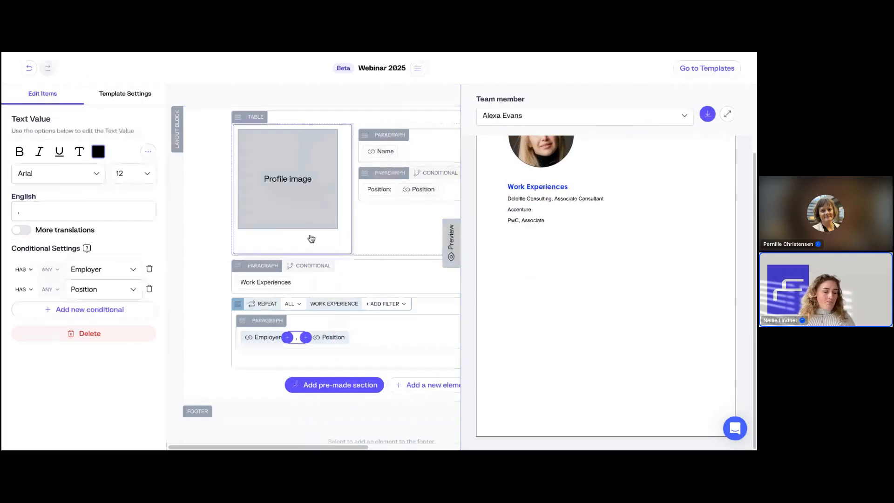
scroll(526, 245, "up", 1)
scroll(525, 244, "up", 3)
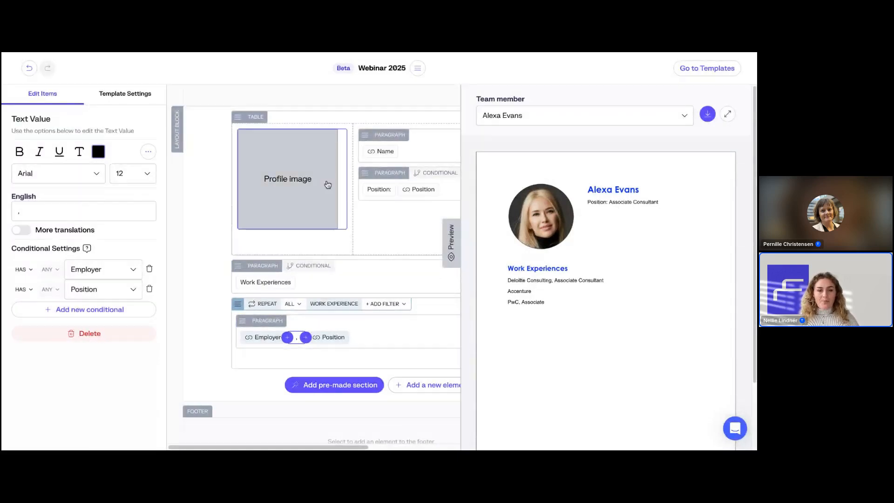
Step: Delete the table, the Work Experiences heading paragraph and the repeating work experience section to empty the template body
left_click(348, 124)
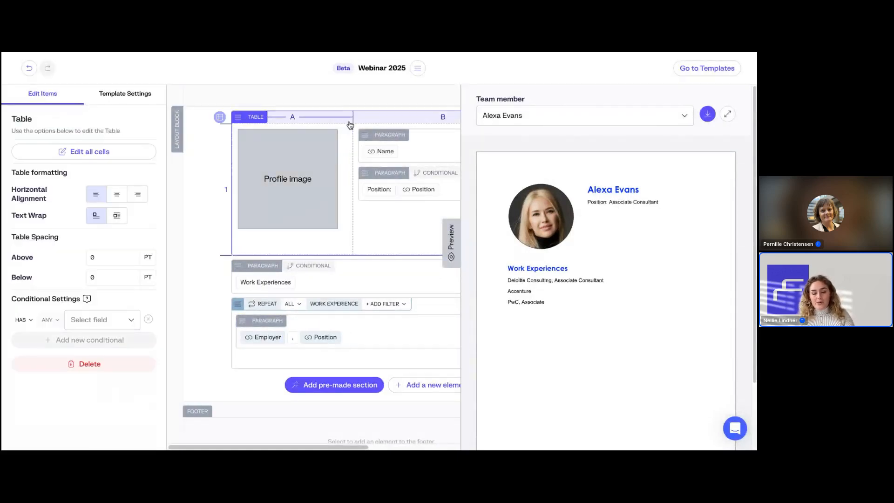
key("Delete")
left_click(332, 211)
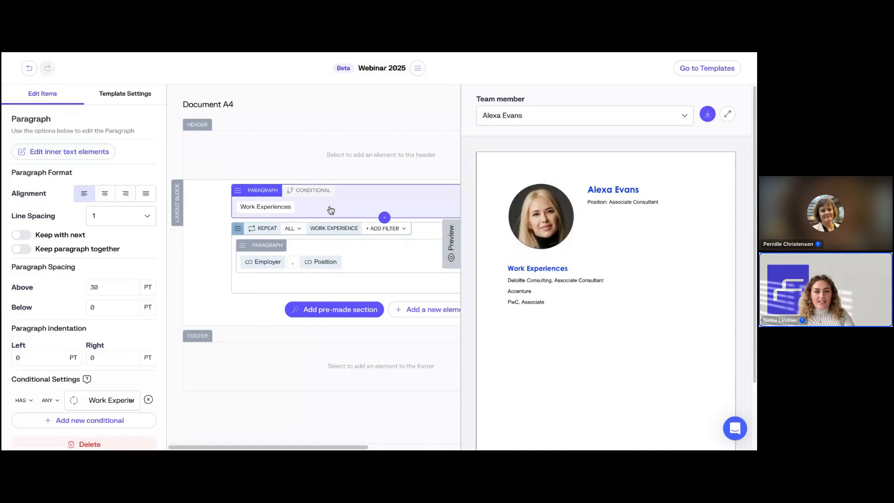
key("Delete")
left_click(389, 203)
key("Delete")
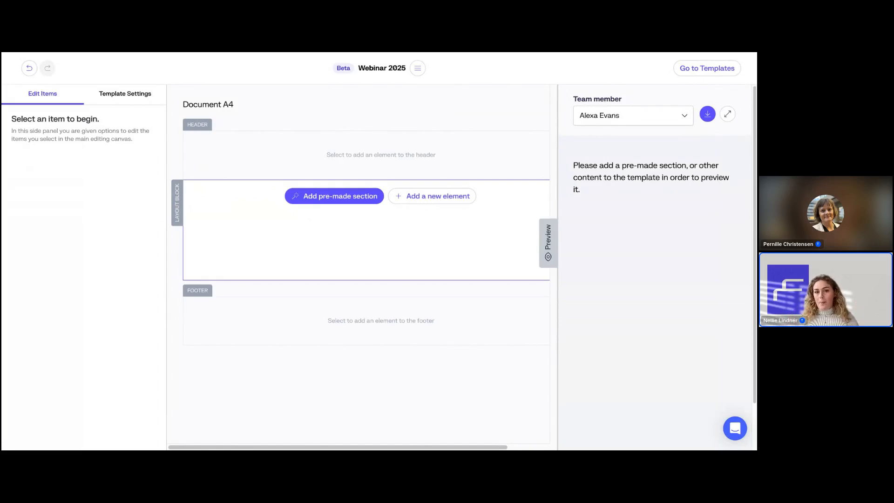
Step: Add the pre-made Personal Details section Mixed 2 to the empty template and look over its elements
left_click(315, 201)
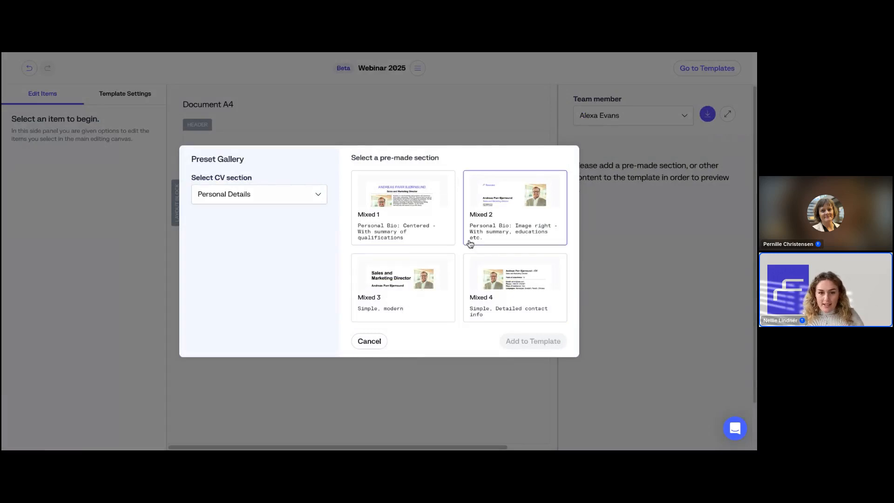
left_click(525, 200)
left_click(522, 340)
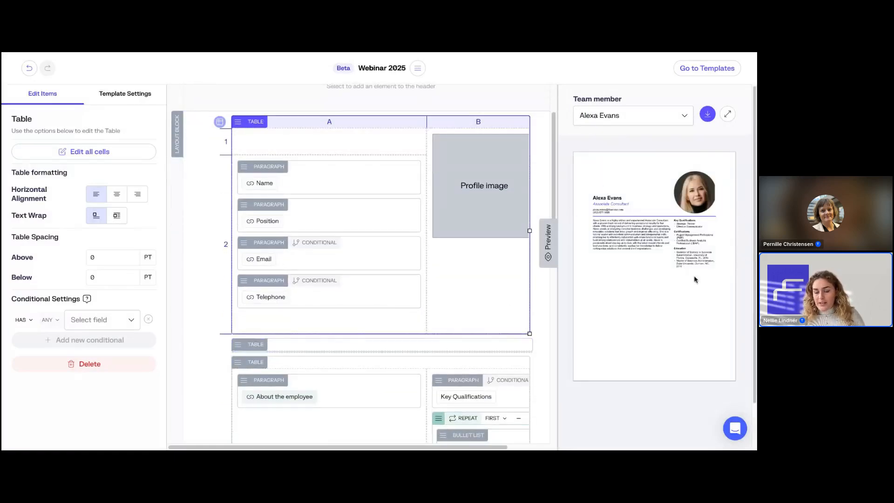
scroll(373, 376, "down", 10)
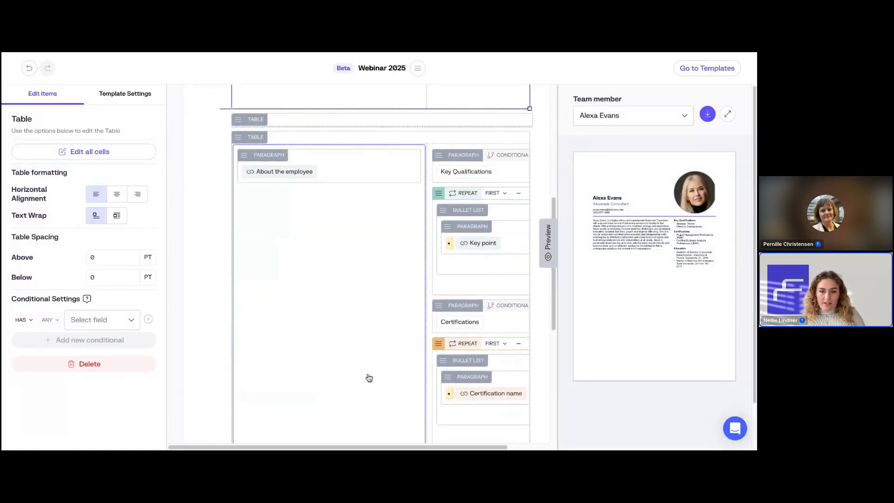
scroll(368, 375, "down", 2)
scroll(442, 316, "up", 3)
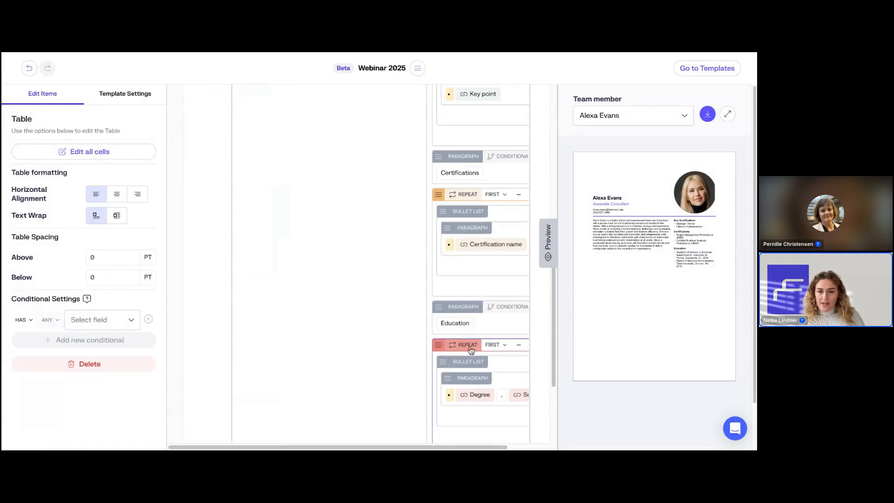
scroll(465, 333, "up", 3)
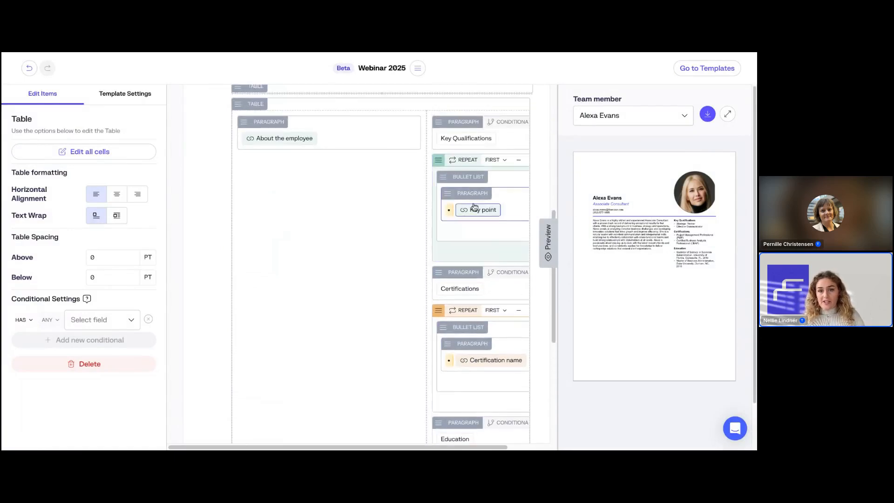
Step: Add the pre-made Project Experience section Table 3 columns below the personal details
scroll(340, 337, "down", 6)
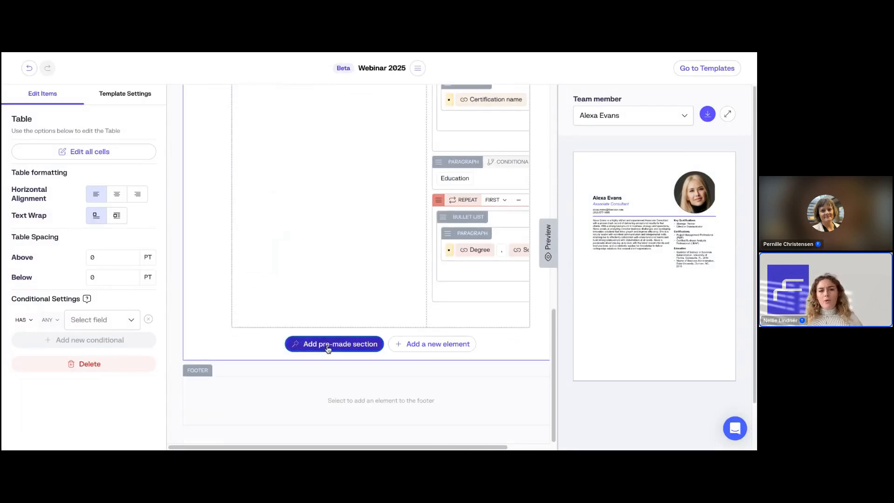
left_click(327, 345)
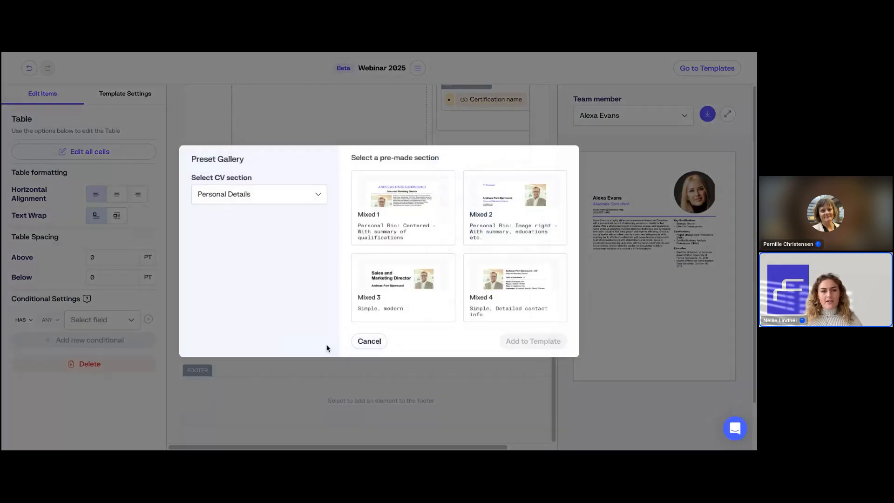
left_click(304, 193)
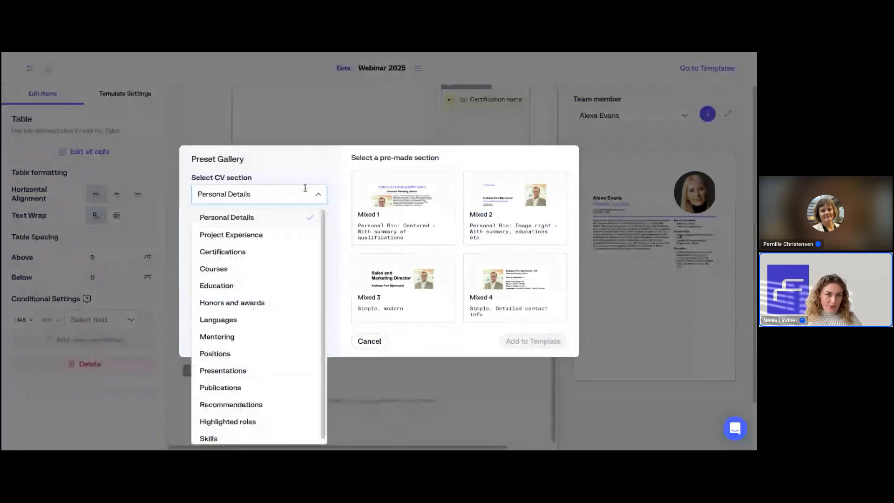
left_click(292, 234)
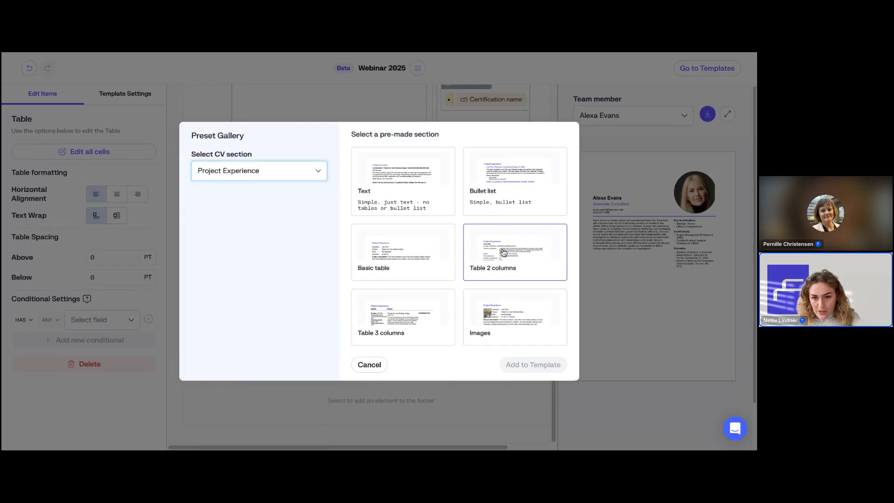
left_click(400, 335)
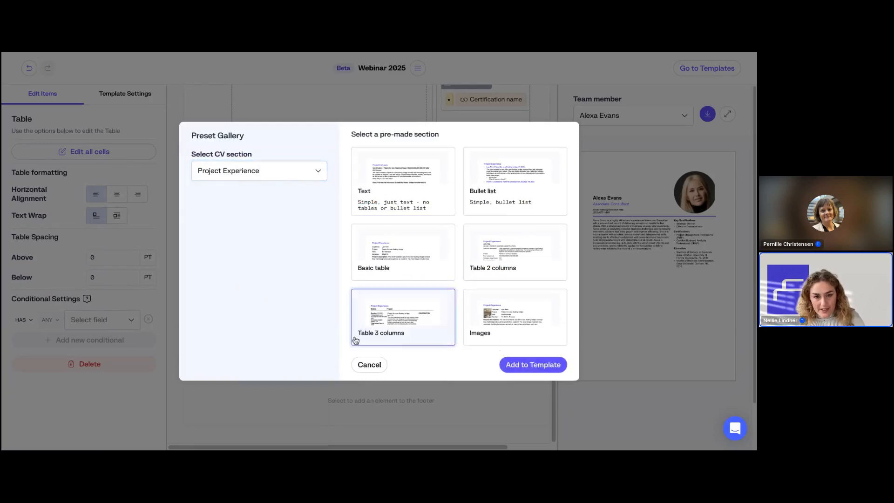
left_click(533, 365)
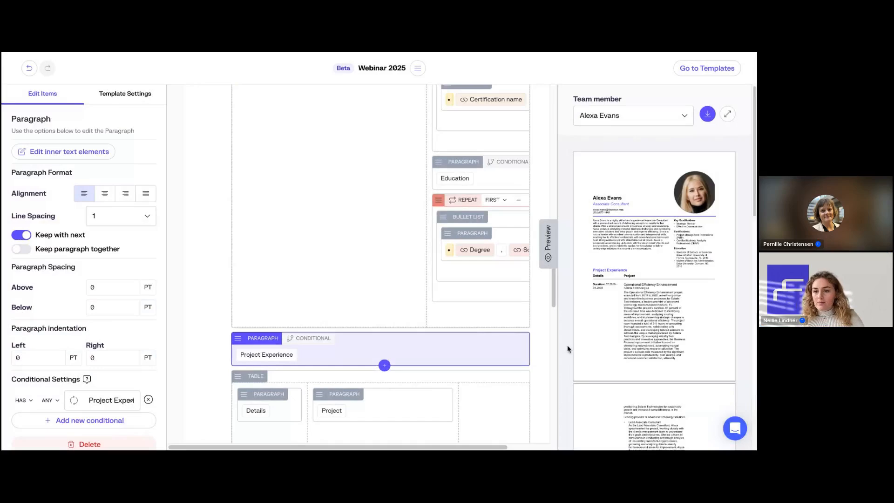
Step: Examine the full CV in the enlarged preview and the Project Experience elements in the template, leaving the preview at medium width
scroll(575, 347, "down", 1)
scroll(577, 348, "down", 8)
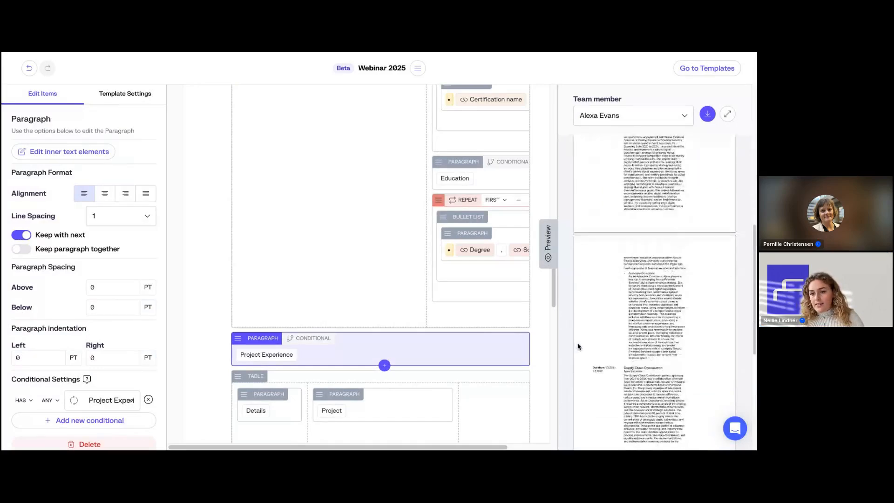
left_click(547, 242)
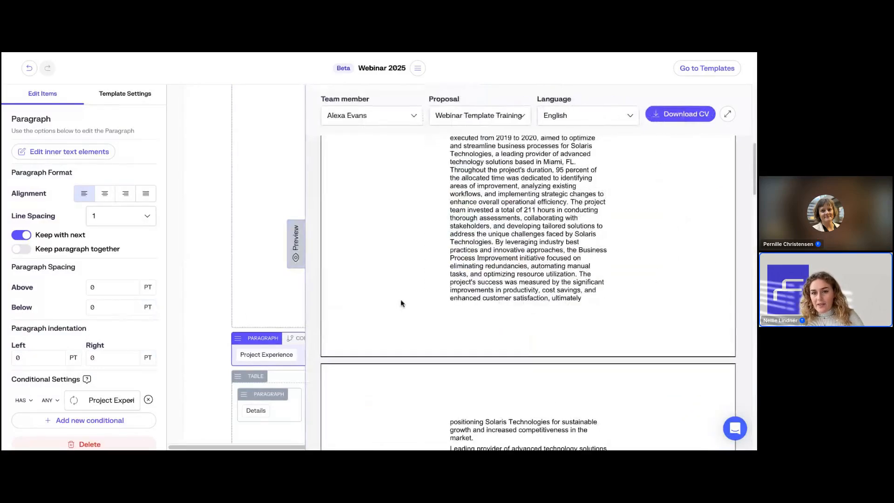
scroll(399, 305, "down", 5)
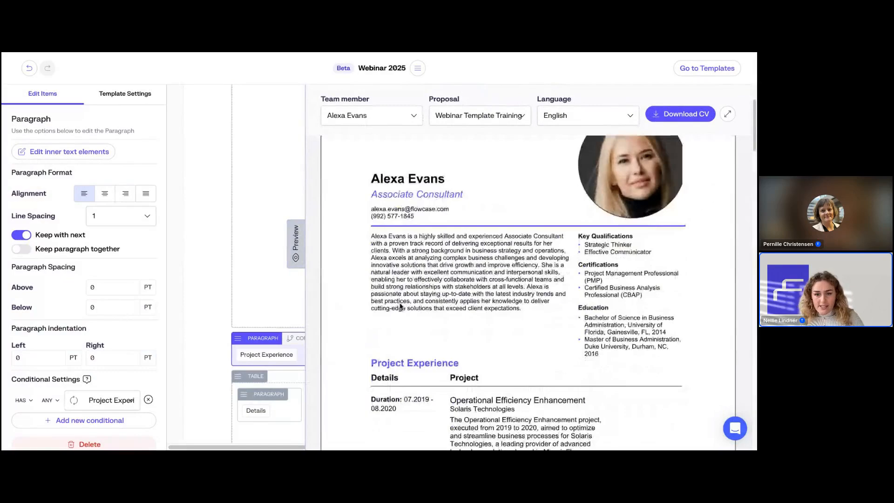
scroll(401, 307, "down", 10)
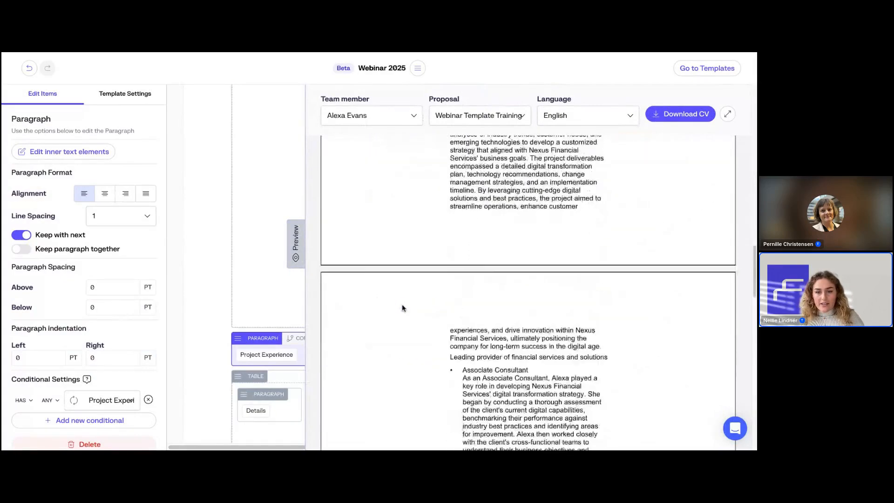
scroll(403, 308, "down", 5)
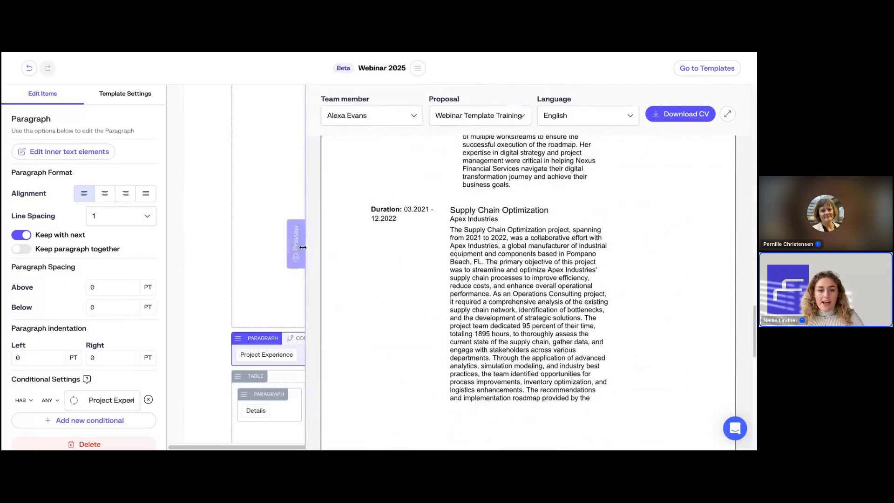
left_click(295, 242)
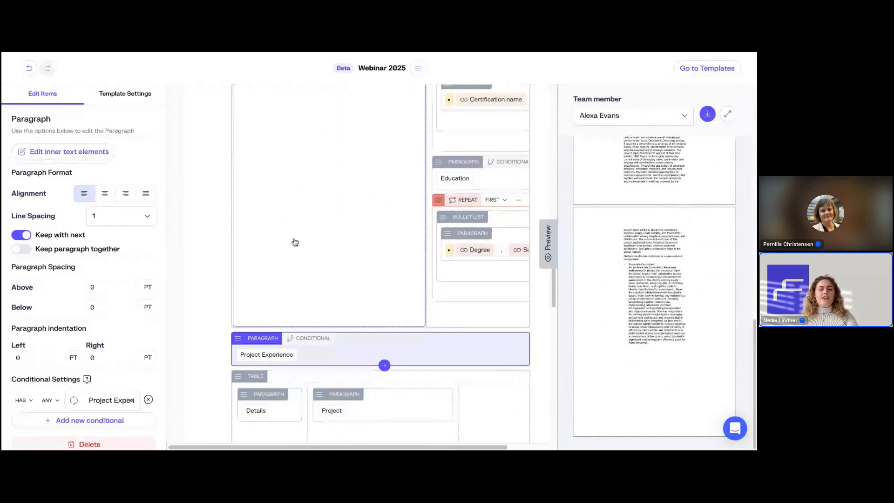
scroll(295, 242, "right", 2)
scroll(315, 182, "down", 5)
scroll(648, 189, "up", 15)
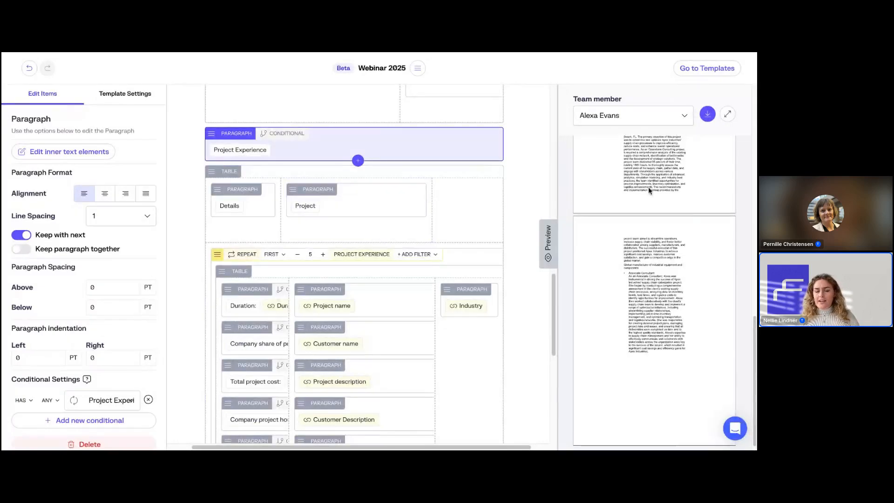
left_click_drag(542, 229, 437, 230)
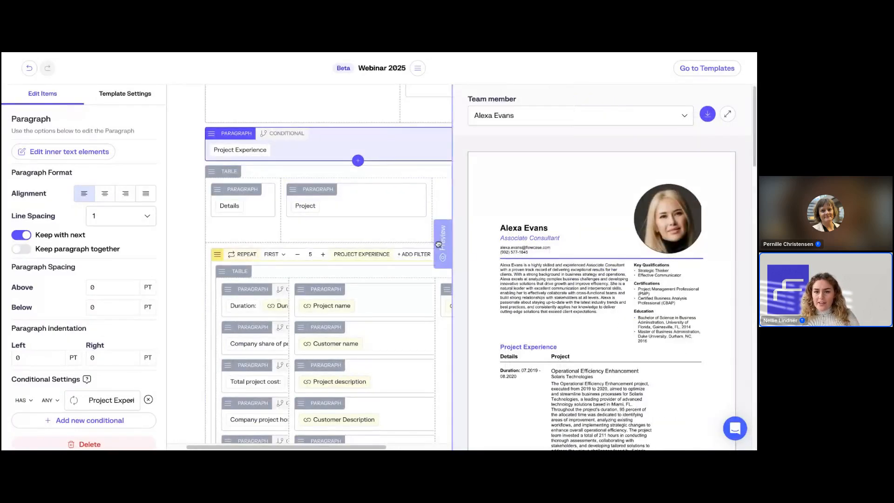
Step: Set the font of the Name, Position, Email and Telephone text elements together to Century Gothic
scroll(290, 210, "up", 5)
scroll(287, 179, "up", 2)
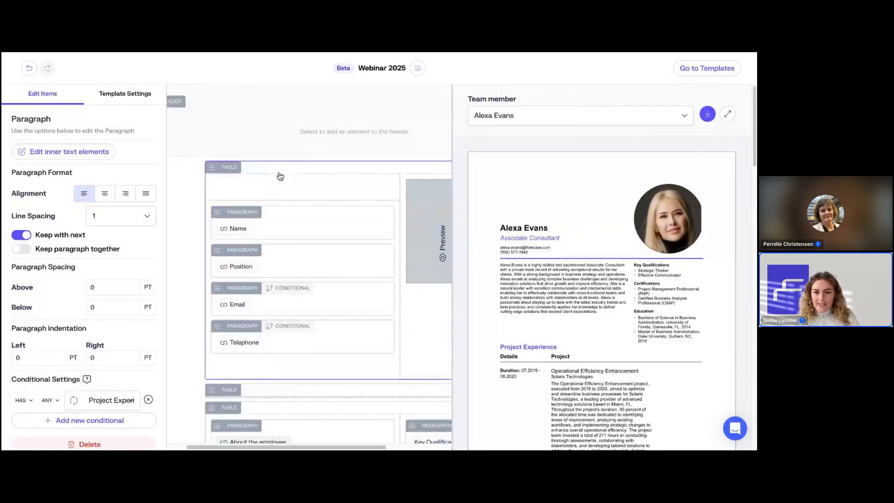
left_click(235, 267)
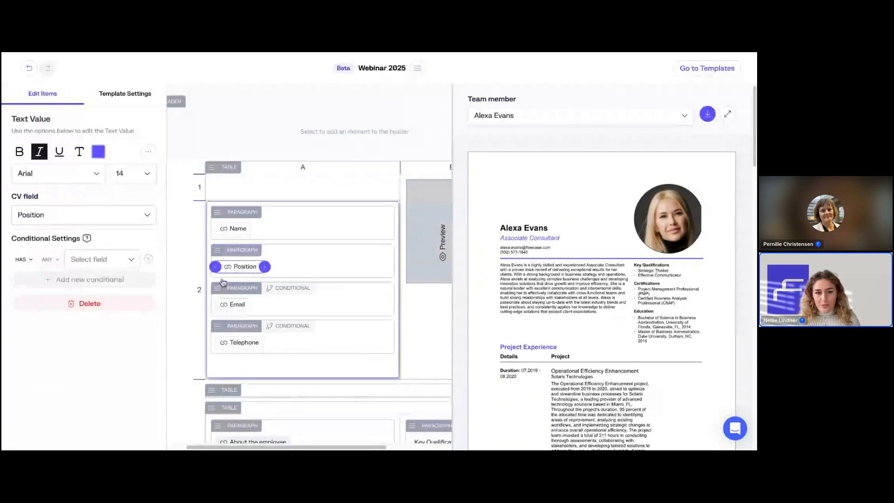
left_click(306, 335)
left_click(354, 303, "shift")
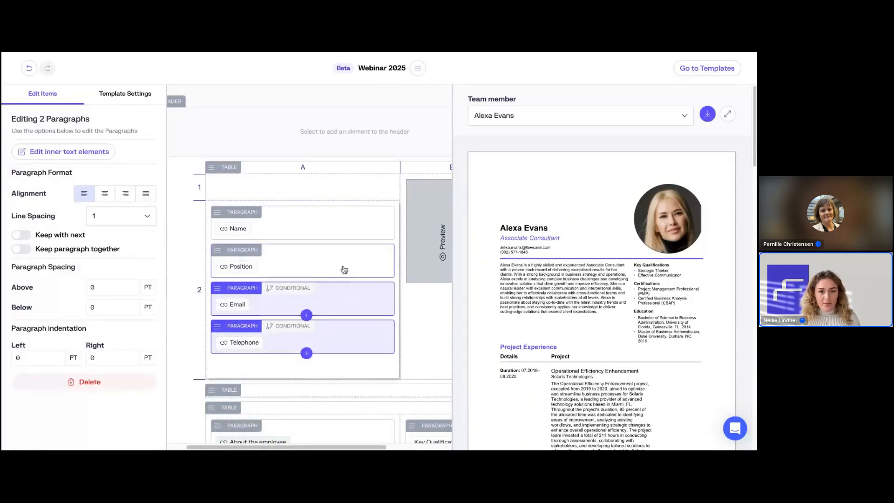
left_click(343, 266, "shift")
left_click(332, 232, "shift")
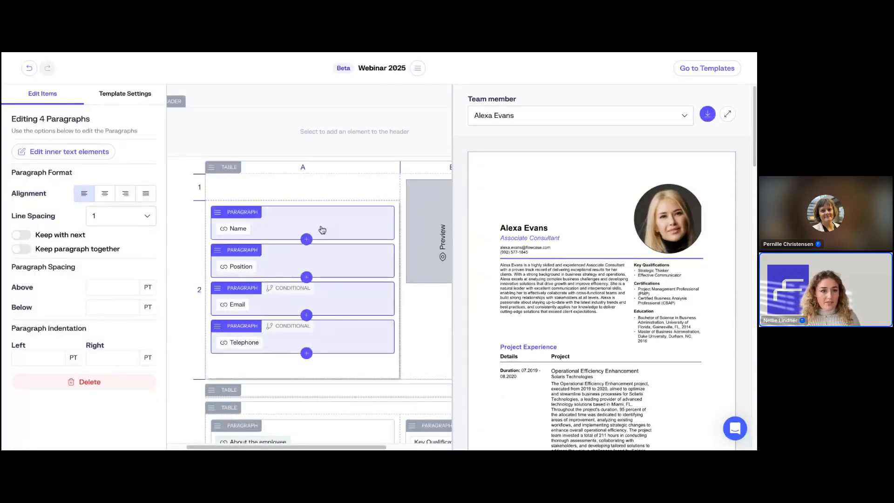
left_click(85, 159)
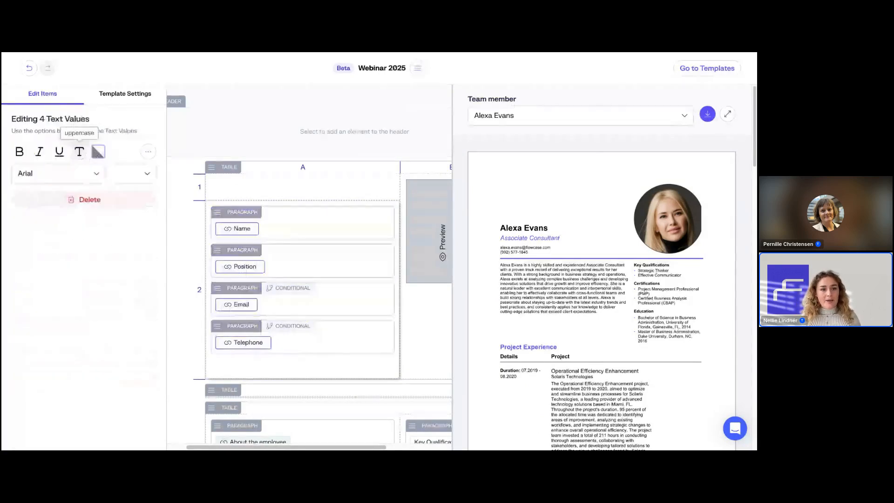
left_click(94, 174)
left_click(88, 247)
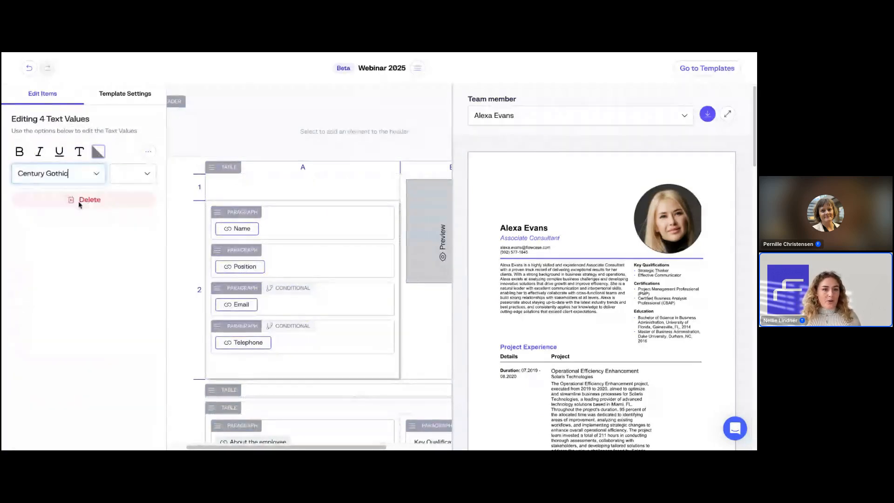
Step: Set the color of the four selected text elements to purple and enlarge the preview to check them
left_click(98, 151)
left_click(106, 276)
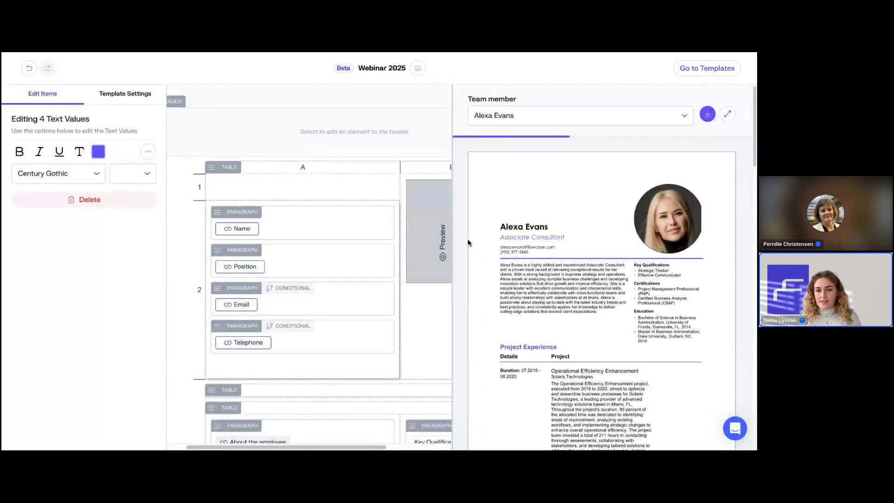
left_click(447, 242)
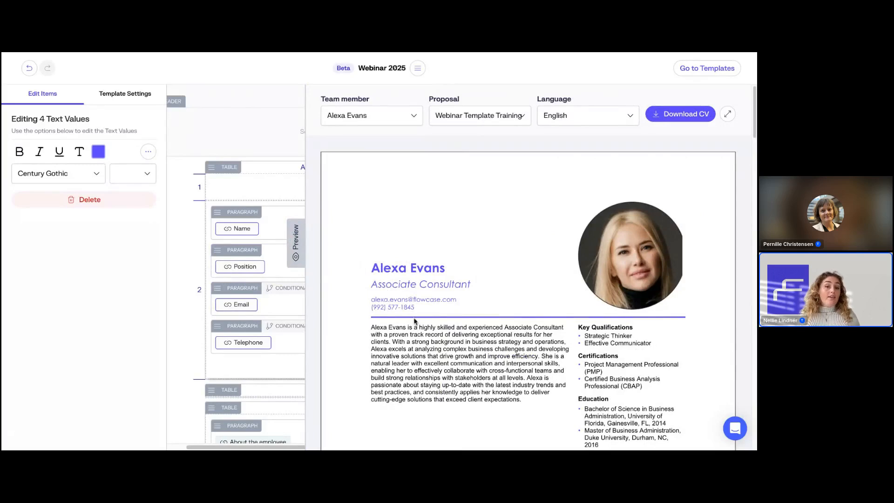
Step: Narrow the preview, review the available fonts for the four selected text elements, and clear the selection
left_click_drag(299, 249, 377, 249)
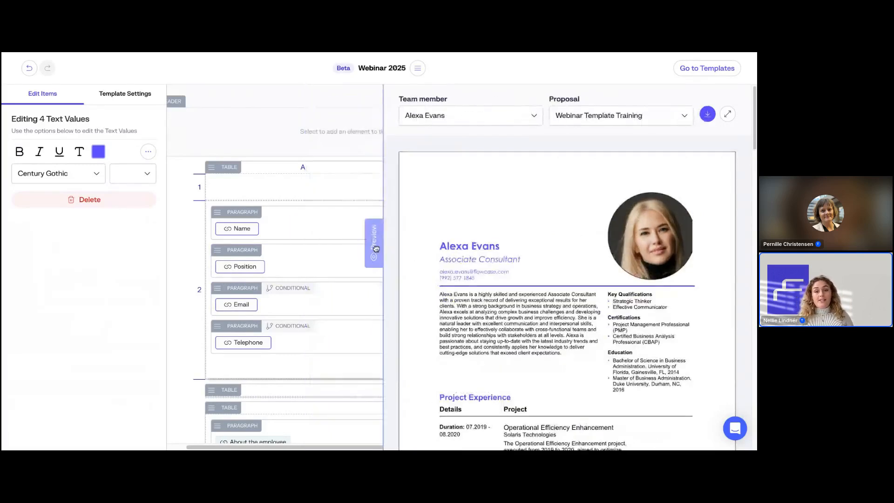
left_click(96, 170)
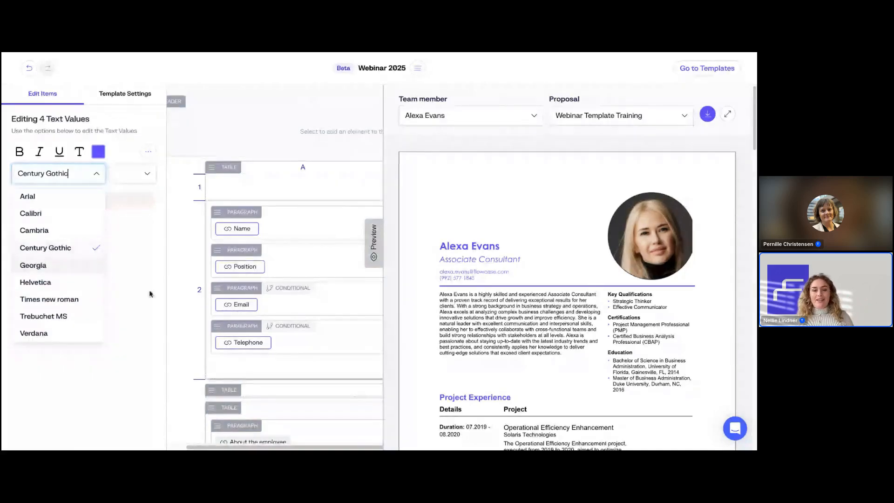
left_click(164, 298)
left_click(186, 293)
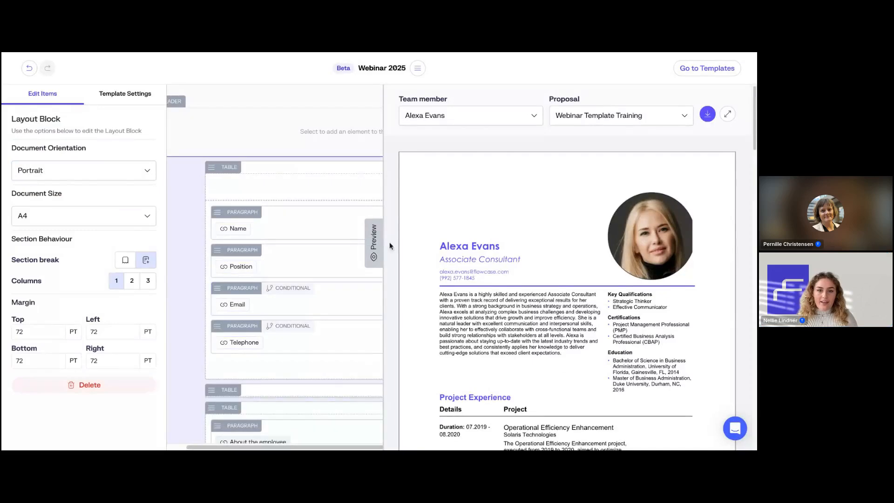
Step: Add the pre-made Languages section Table 2 columns below the project experience
left_click_drag(370, 248, 531, 249)
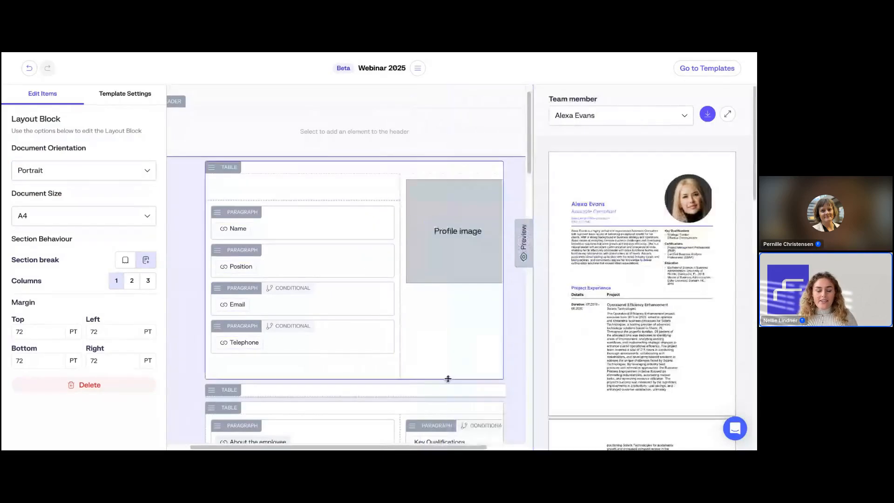
scroll(442, 377, "down", 12)
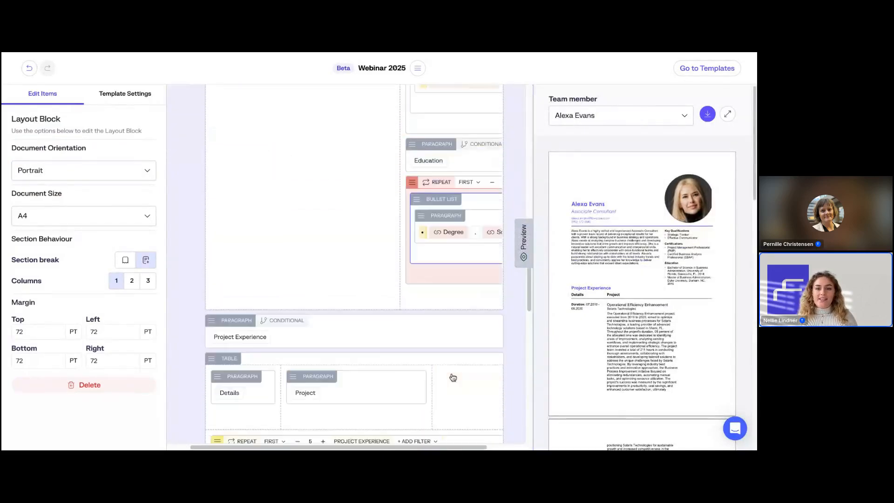
scroll(451, 377, "down", 8)
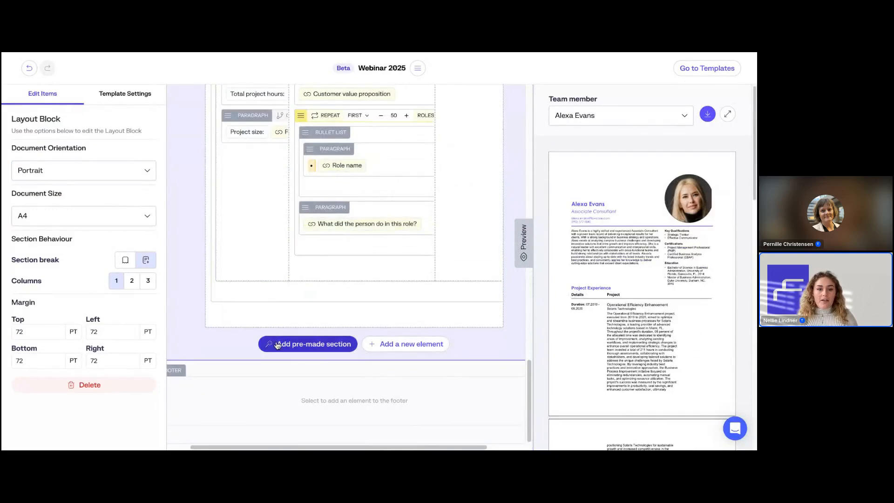
left_click(276, 343)
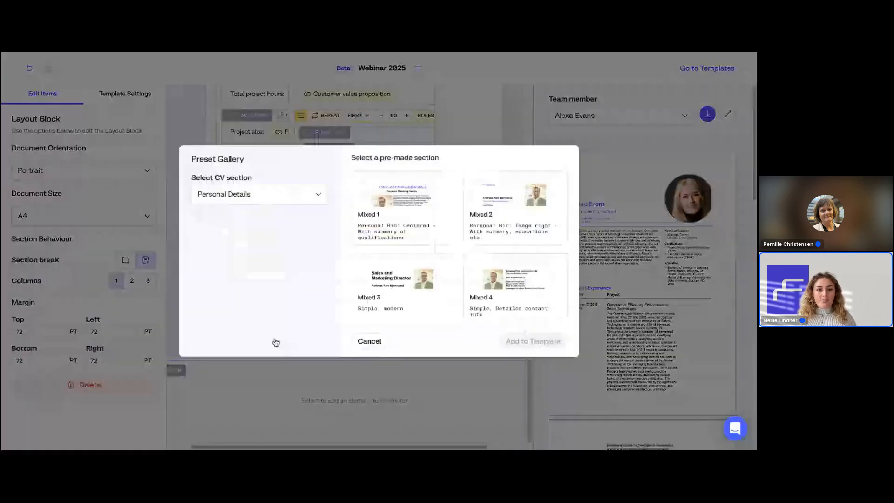
left_click(254, 199)
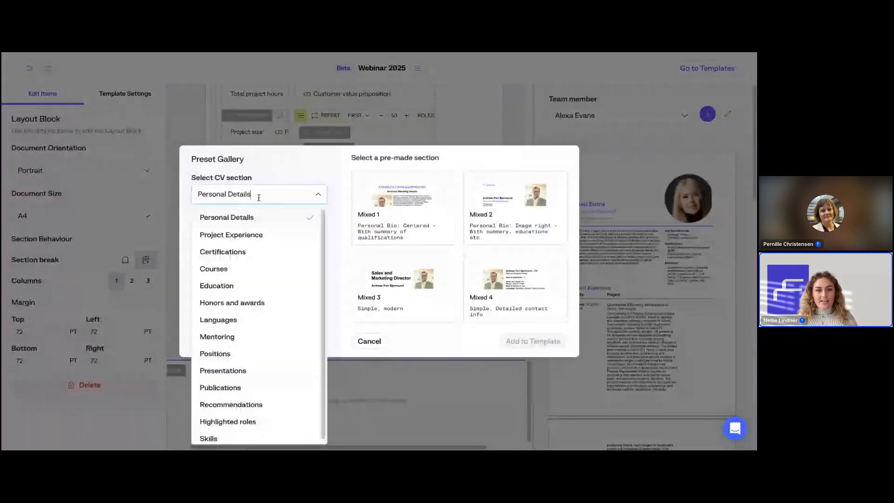
left_click(215, 318)
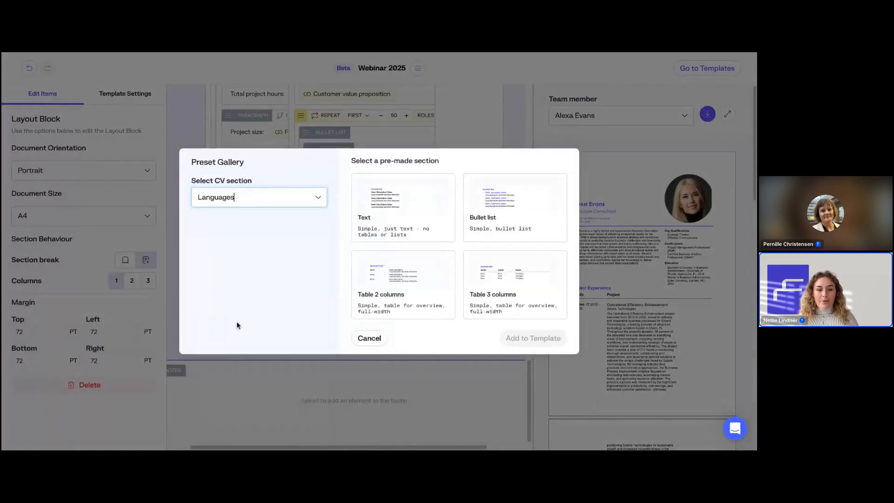
left_click(439, 293)
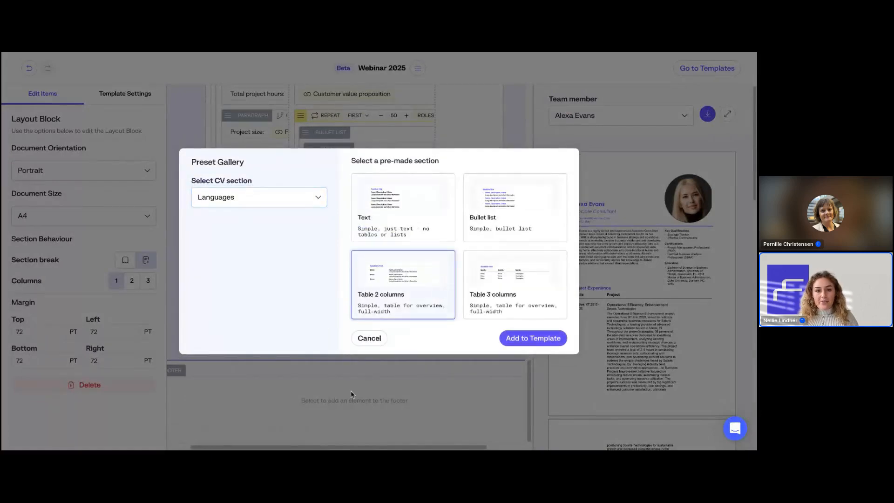
left_click(533, 338)
scroll(337, 423, "down", 2)
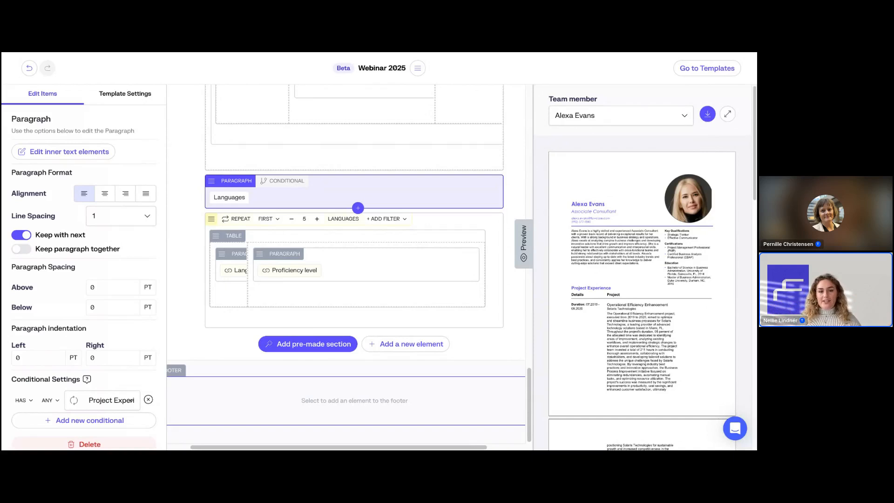
Step: Review which elements can be inserted inside the Languages repeat block without adding one
left_click(299, 323)
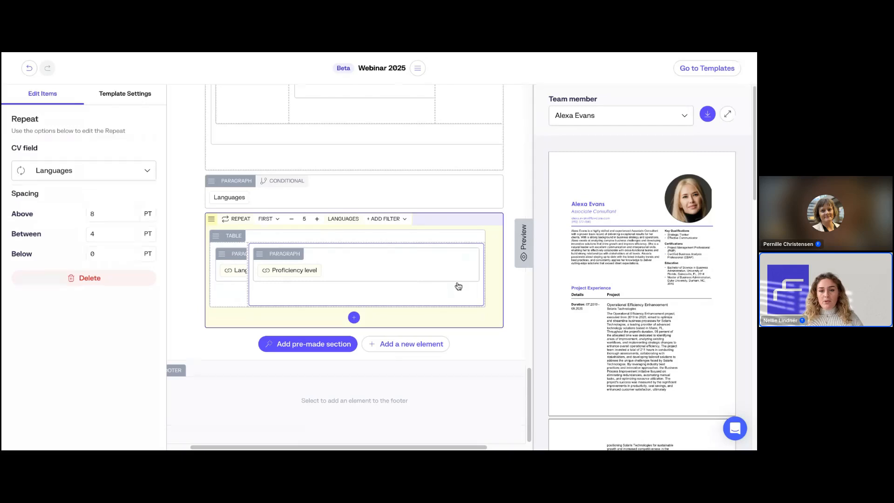
left_click(353, 318)
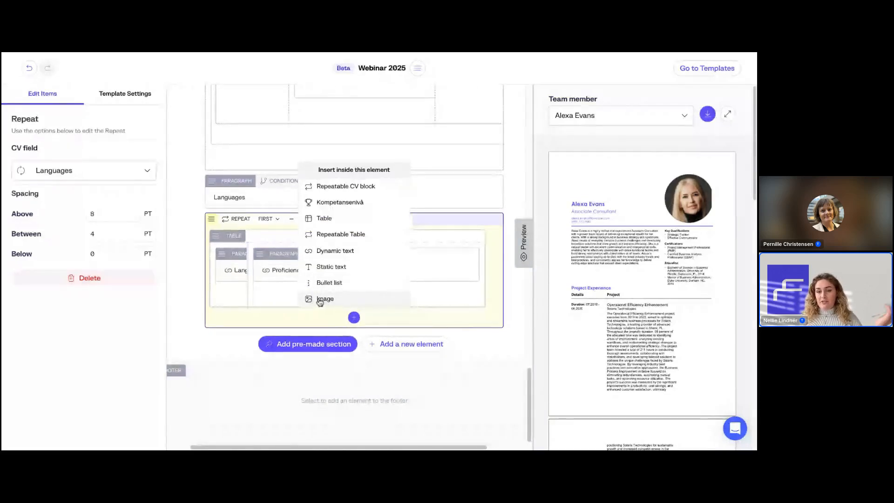
left_click(520, 201)
Step: Examine the structure of the Project Experience section, including its roles bullet list, and the education block above it
scroll(491, 231, "up", 3)
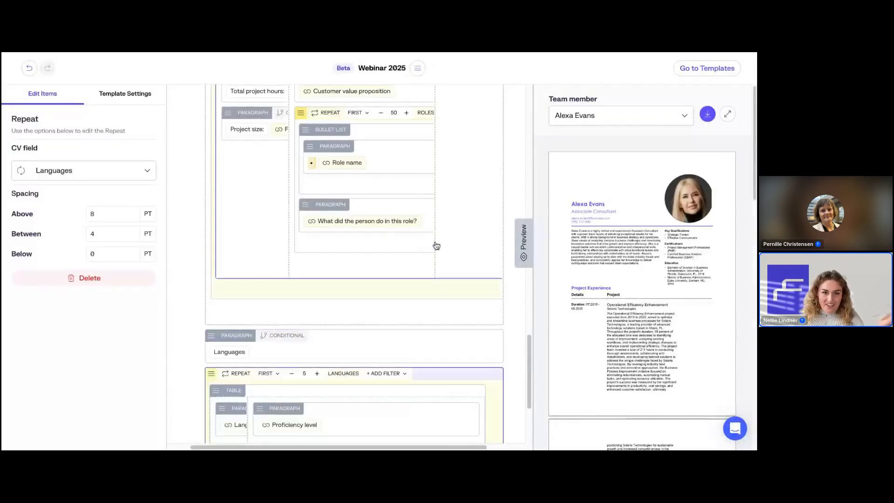
scroll(437, 245, "up", 3)
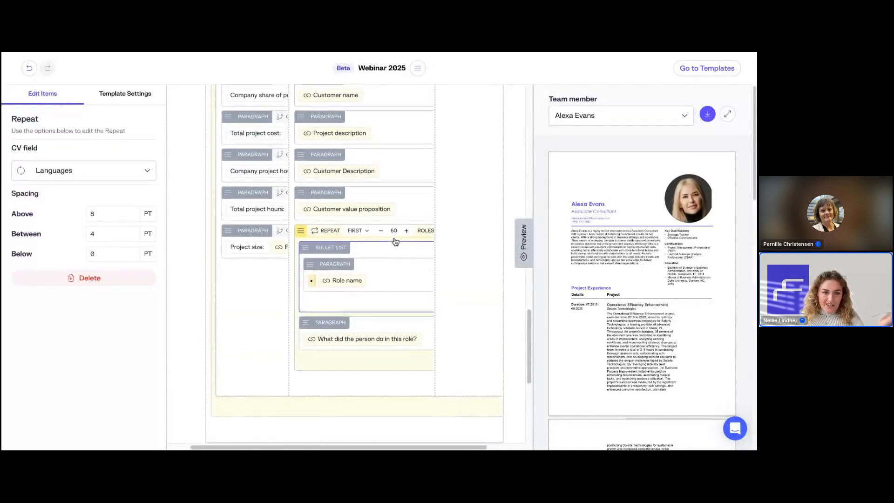
scroll(395, 240, "up", 1)
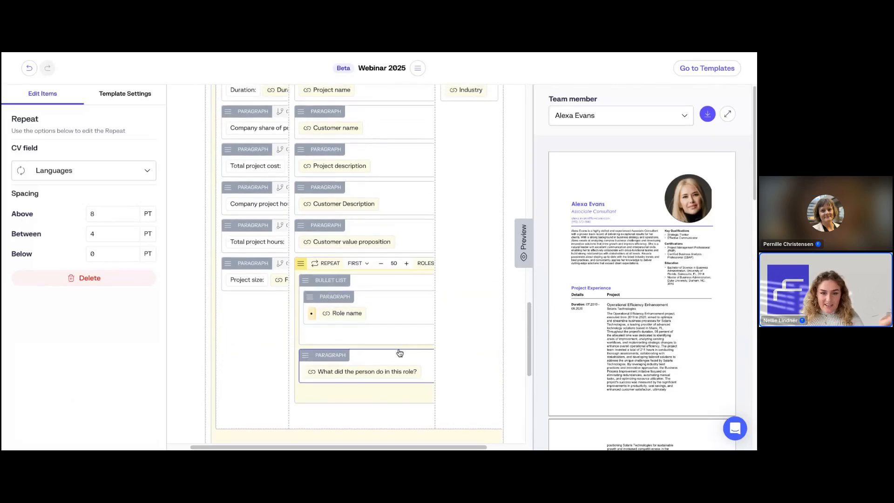
left_click(399, 335)
scroll(353, 294, "up", 3)
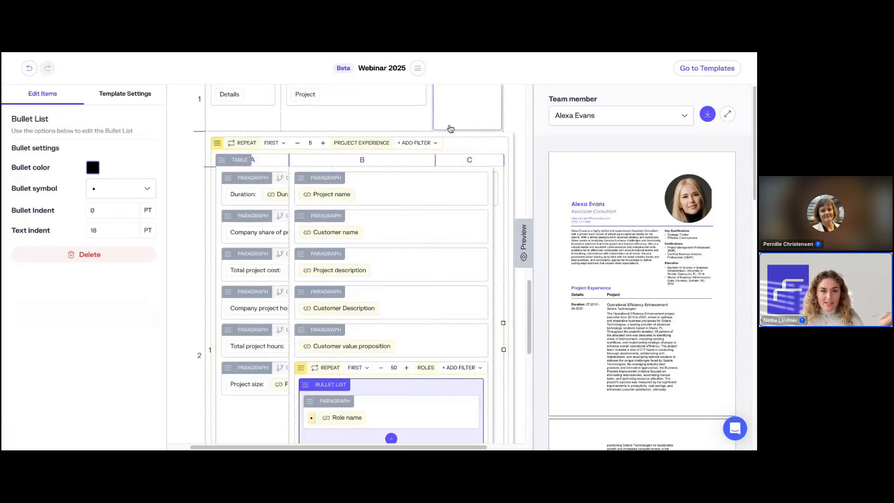
scroll(450, 123, "up", 4)
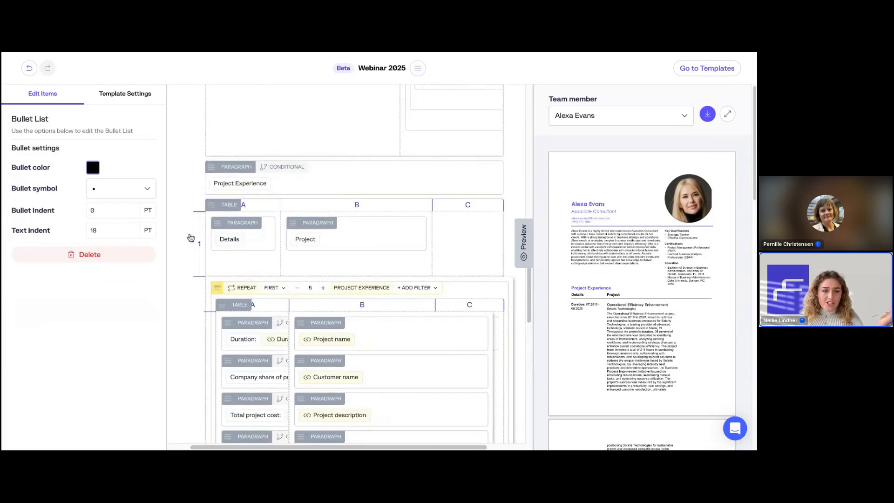
left_click(189, 237)
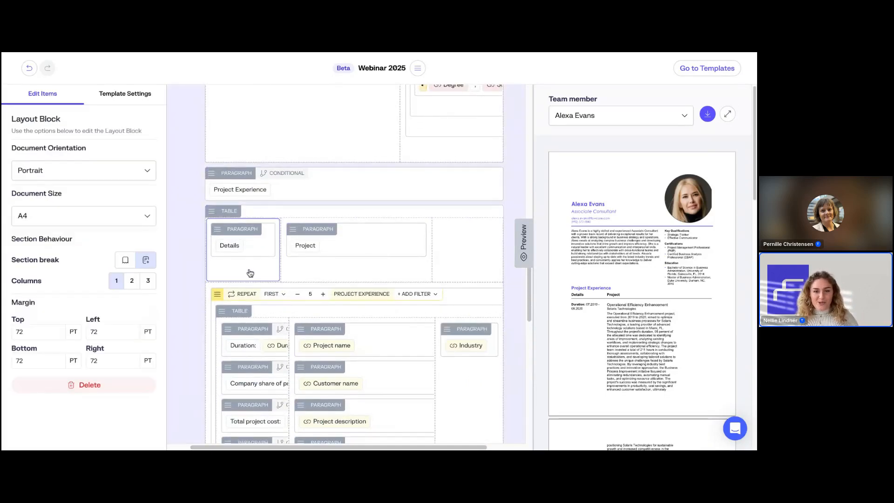
scroll(300, 230, "up", 6)
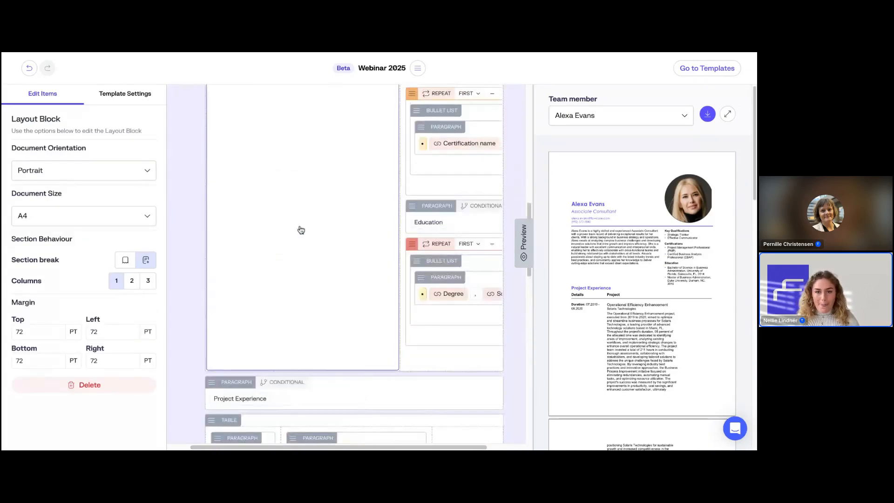
Step: Insert a repeatable table for the Key qualifications CV section at the end of the document
scroll(303, 246, "down", 9)
scroll(303, 246, "down", 10)
left_click(390, 345)
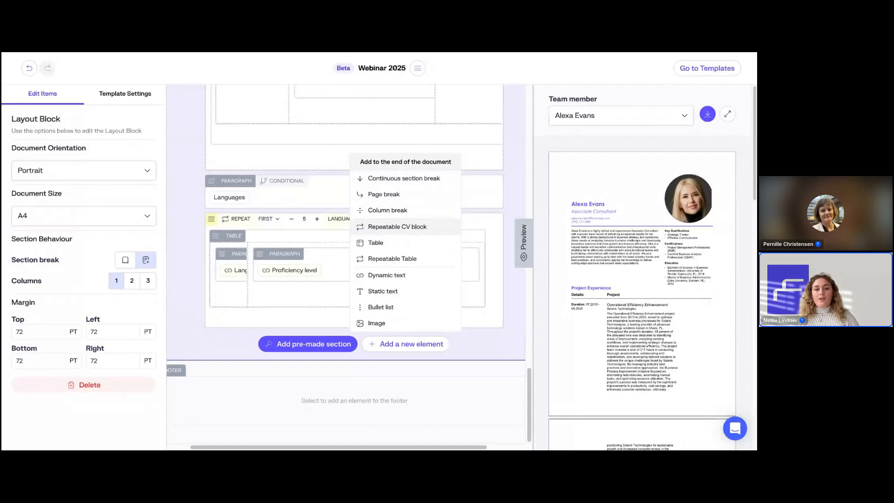
left_click(404, 258)
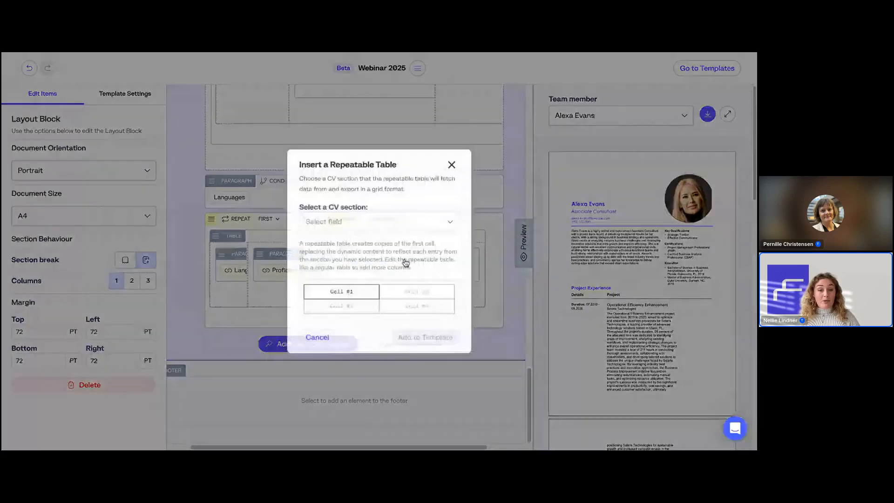
left_click(409, 223)
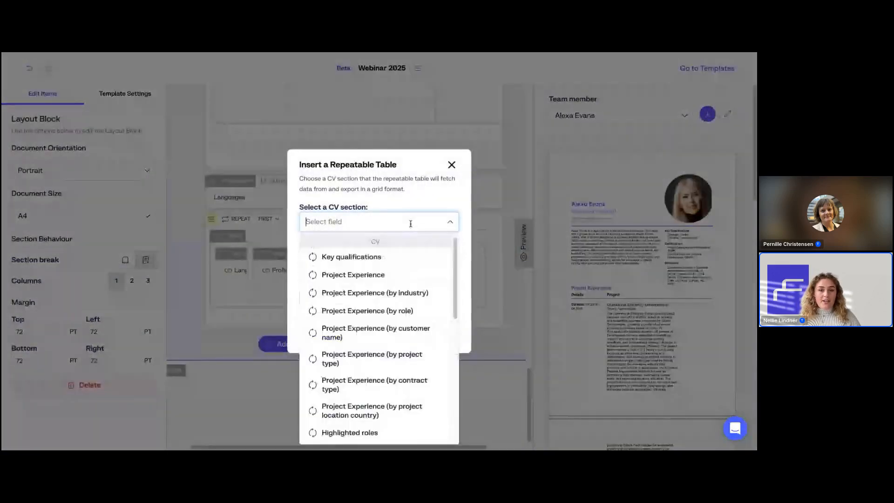
left_click(398, 259)
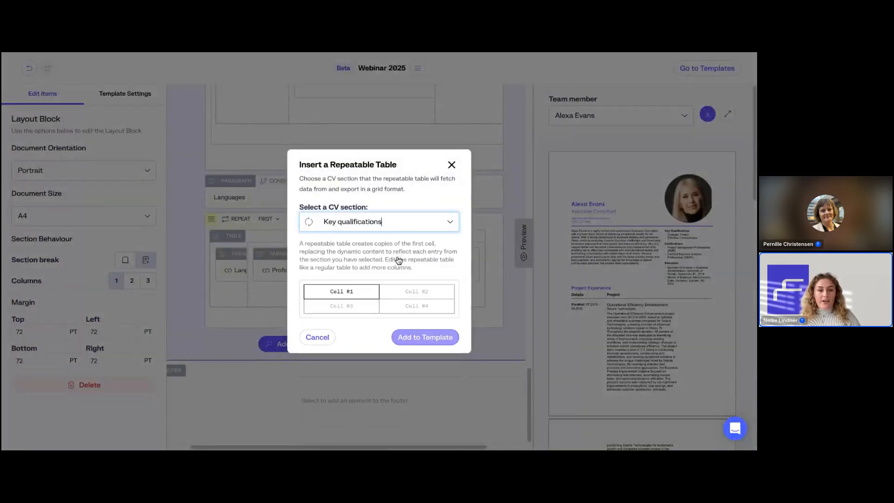
left_click(409, 343)
scroll(630, 310, "down", 10)
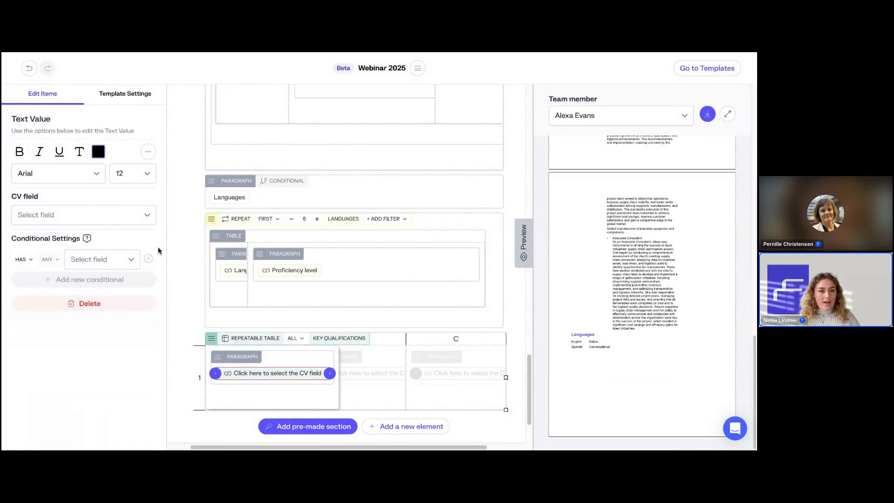
Step: Set the CV field of the repeatable table's text to Key point and enlarge the preview
left_click(149, 219)
left_click(92, 255)
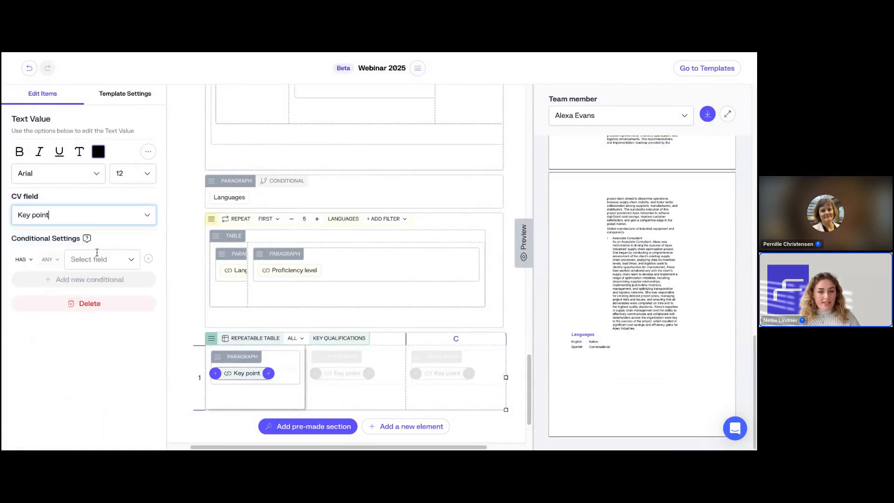
left_click(512, 259)
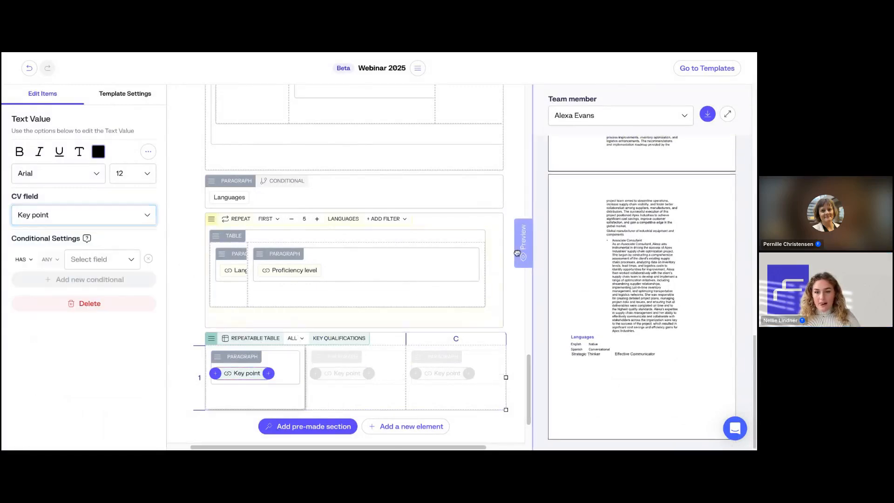
Step: Set the spacing above the Key point paragraph in the repeatable table to 20 pt
scroll(605, 419, "down", 10)
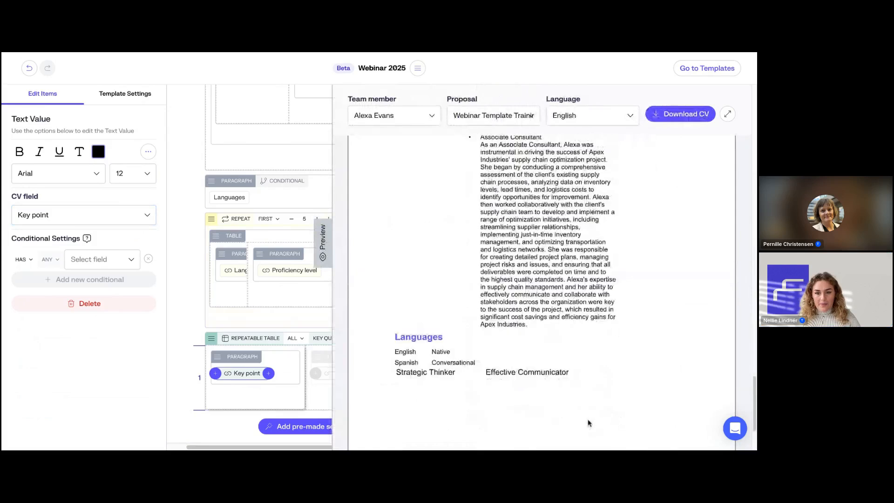
left_click(238, 340)
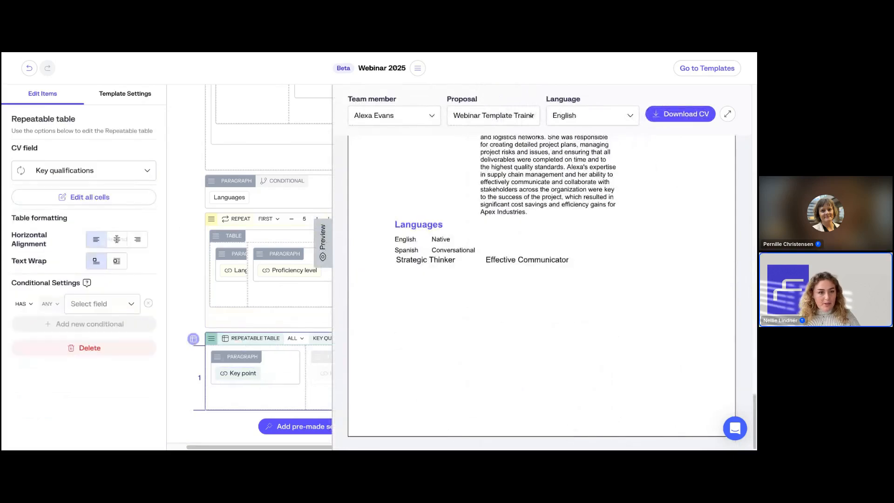
left_click(233, 368)
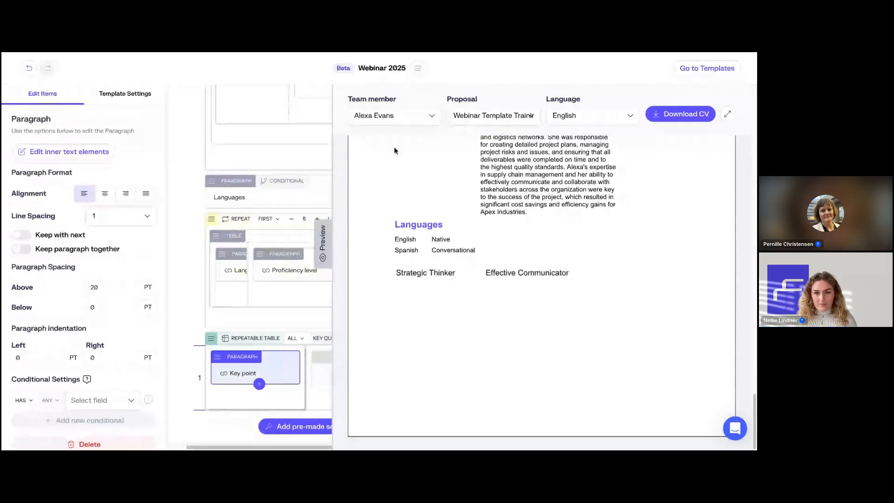
Step: Preview the end of the CV for two other team members, return to the original one, and narrow the preview
left_click(426, 116)
left_click(419, 173)
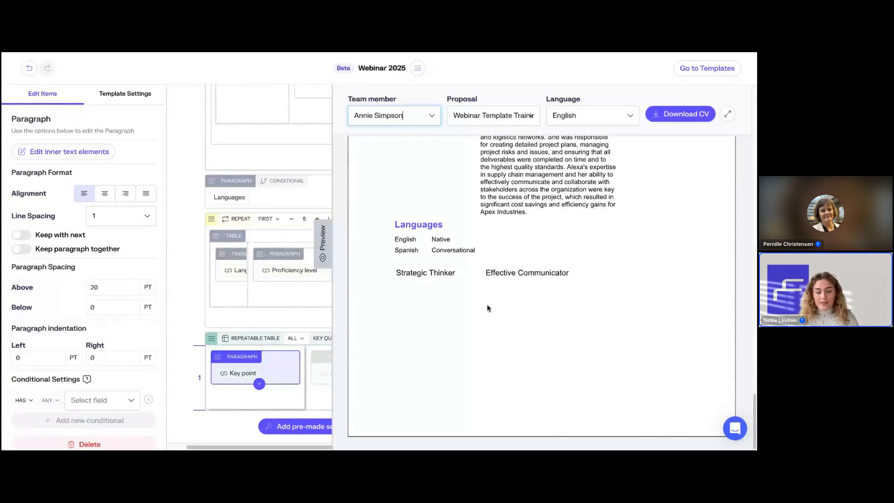
left_click(431, 111)
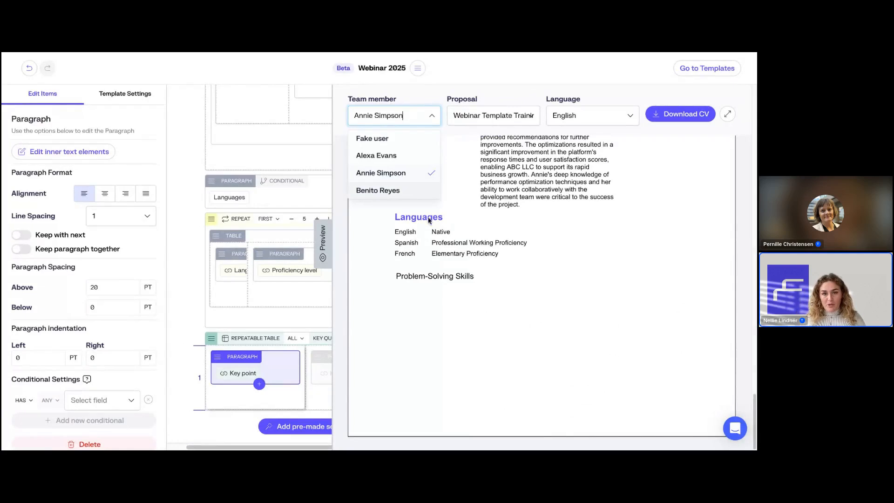
left_click(427, 191)
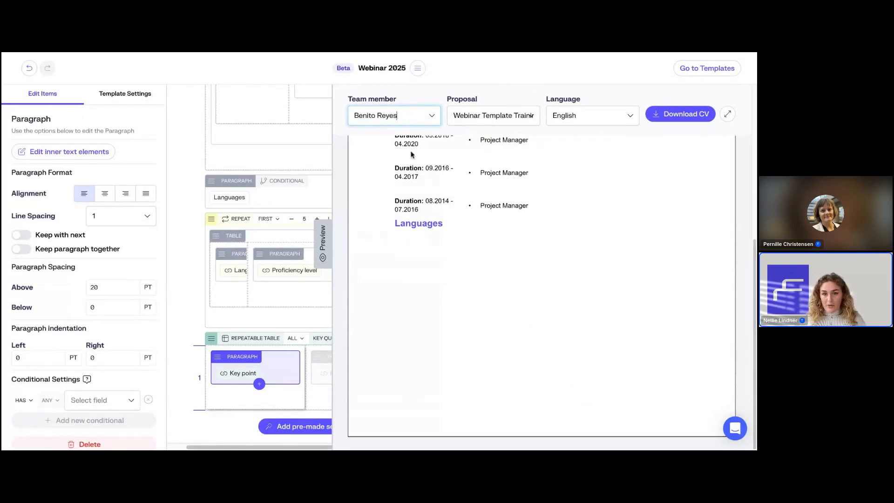
left_click(436, 121)
left_click(402, 155)
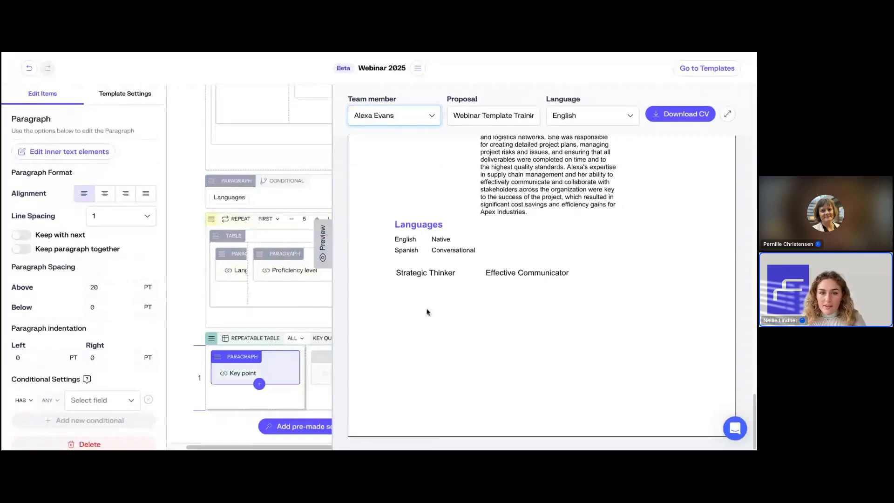
left_click_drag(332, 194, 471, 193)
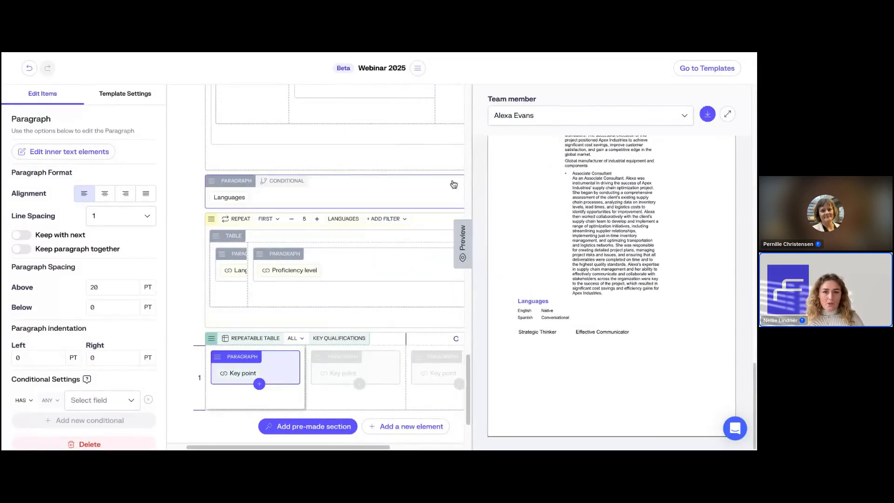
Step: Leave the CV template editor and open the list of reference templates for export
left_click(686, 69)
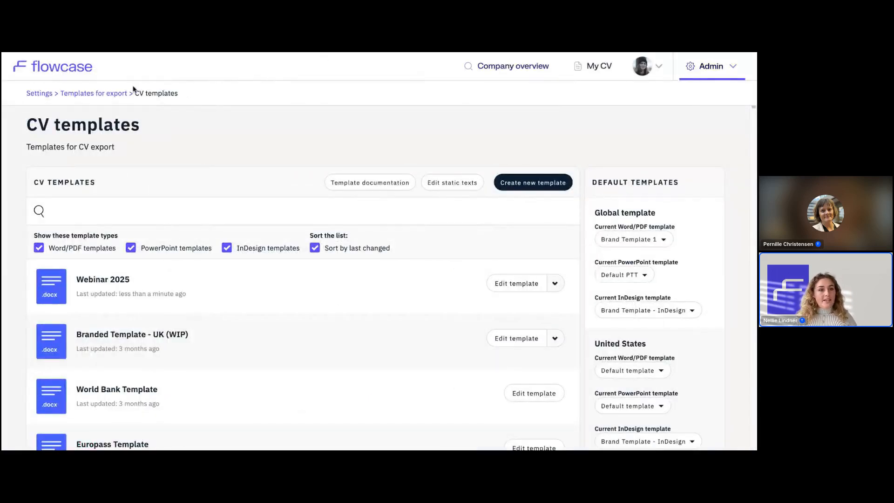
left_click(121, 94)
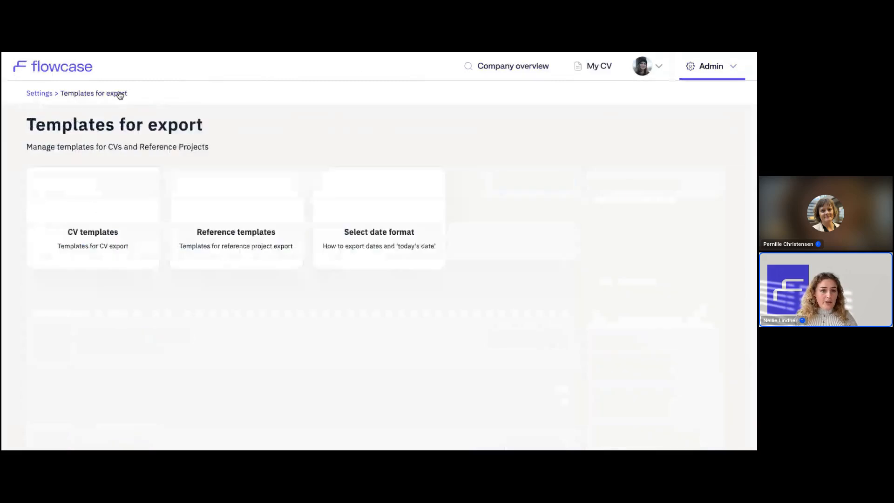
left_click(278, 250)
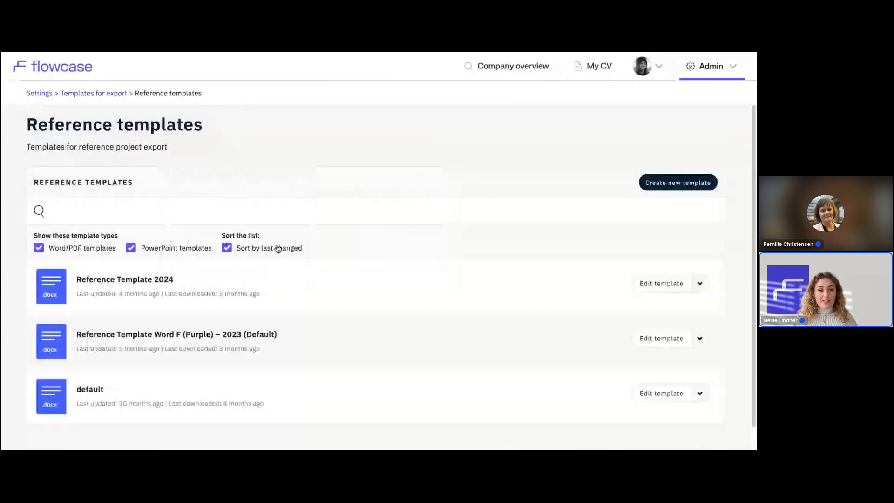
Step: Create a reference template of the Word (new) file type named Webinar 2025
left_click(713, 184)
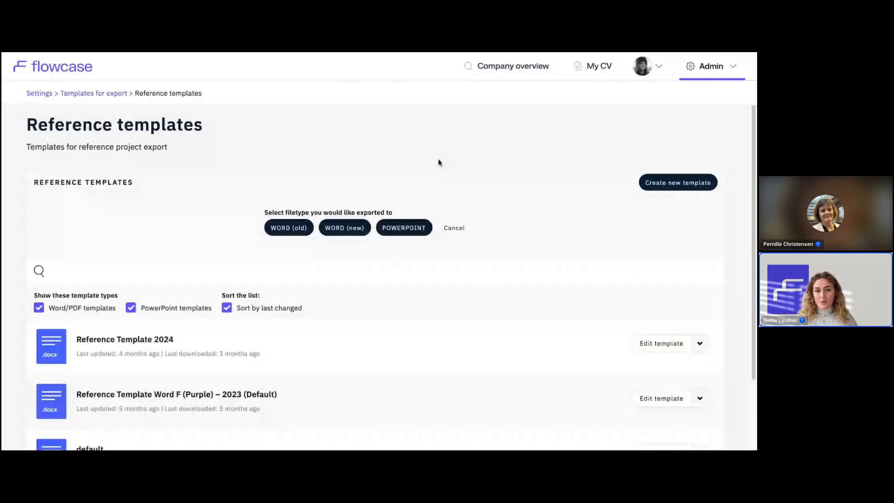
left_click(358, 227)
type("Webinar 2025")
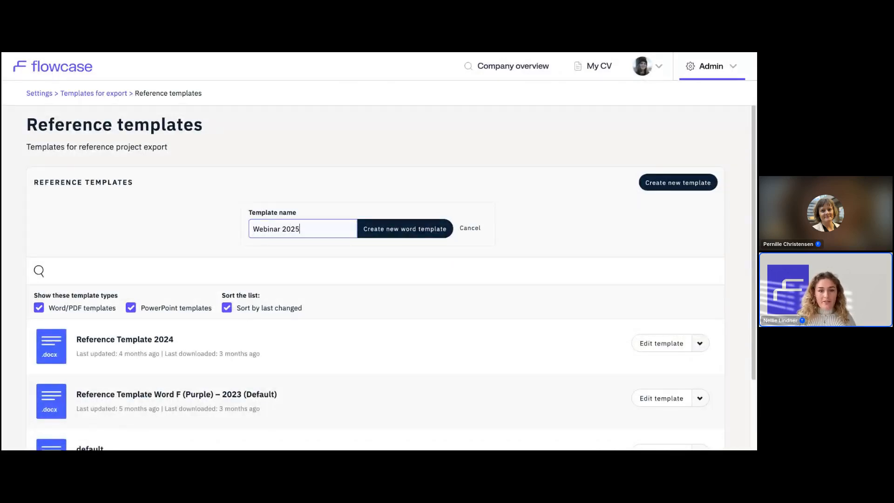
key("Return")
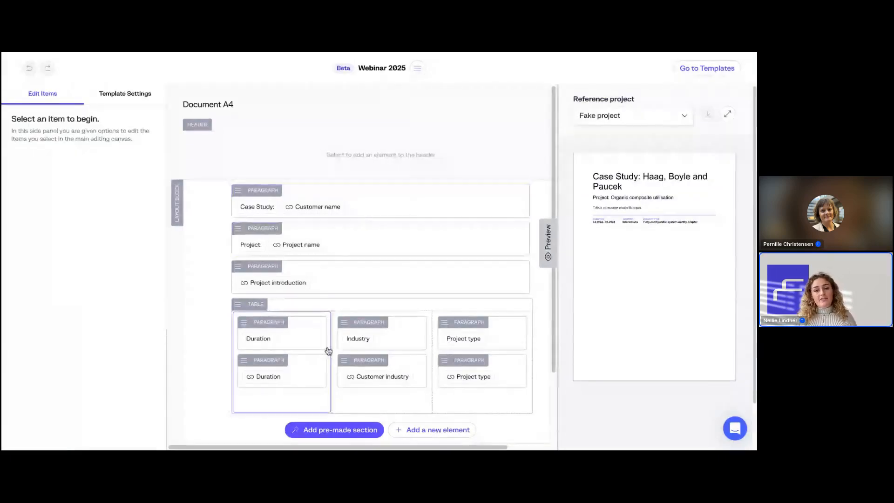
Step: Examine the settings of the Project name, Project introduction and Duration elements in the new reference template
left_click(306, 251)
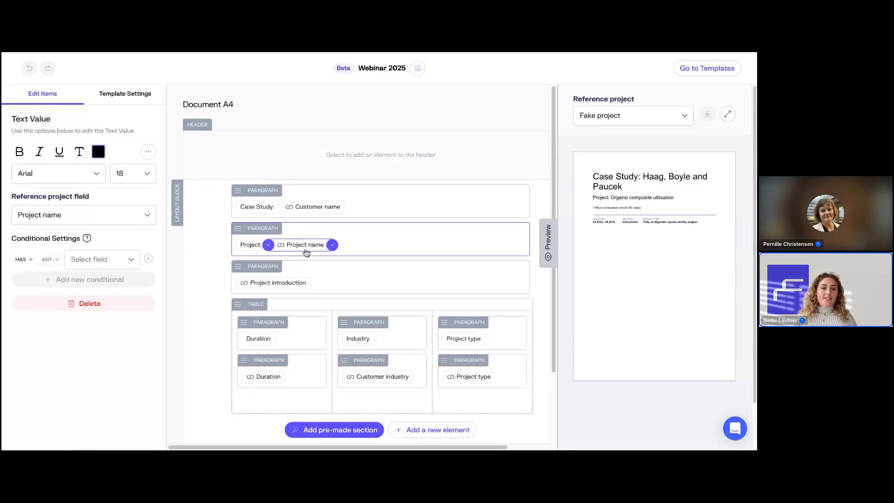
left_click(290, 286)
left_click(261, 339)
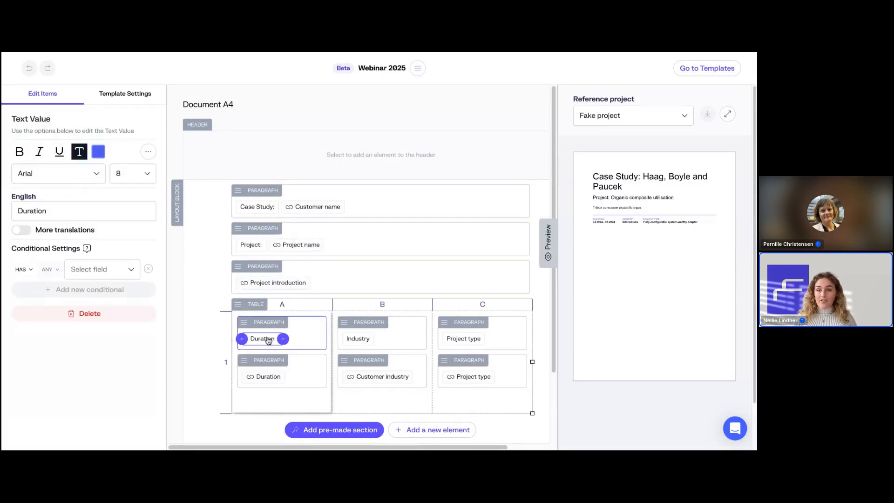
left_click(259, 378)
Step: Preview the Airport Renovation reference project in an enlarged preview, and leave the editor for the presentation's closing slide
left_click_drag(548, 255, 296, 255)
left_click(400, 123)
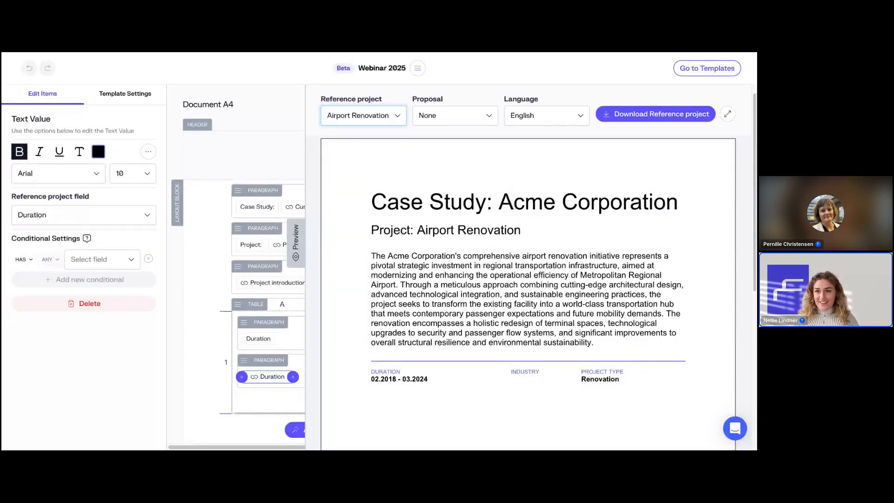
left_click(707, 68)
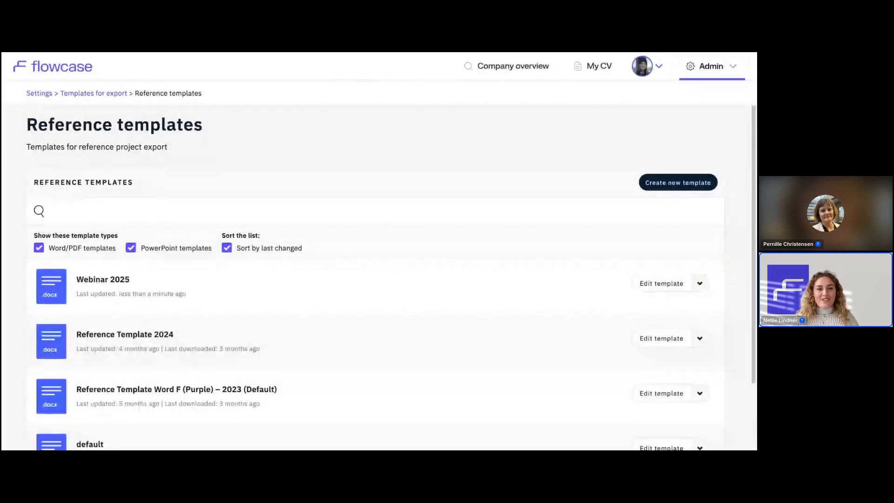
key("ctrl+Tab")
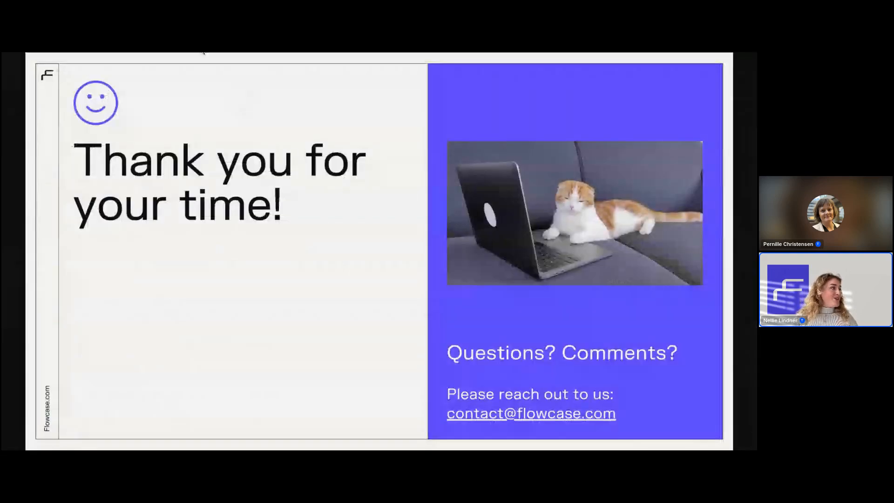